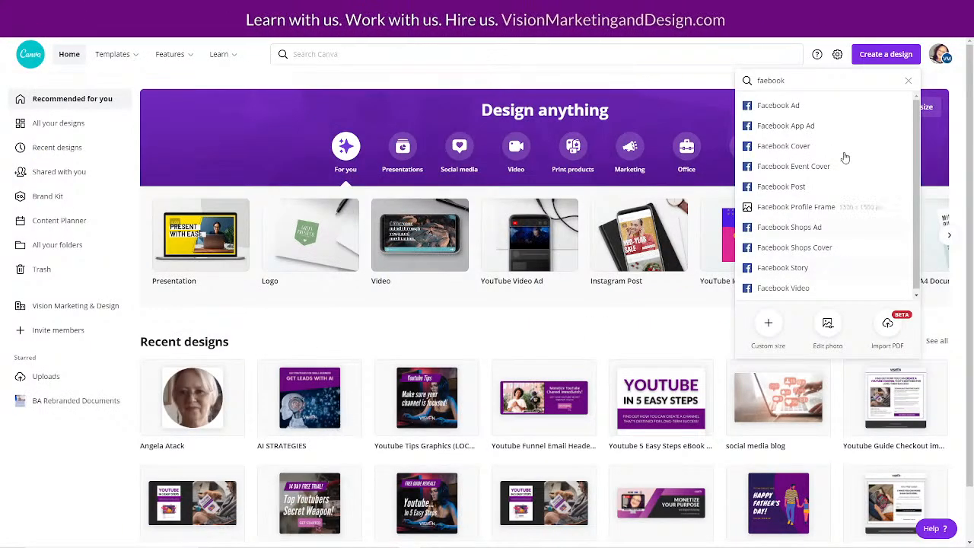
- Open the FREE GUIDE design from the recent designs and move its monitor mockup slightly to the right
{"action": "left_click", "coordinate": [85, 29]}
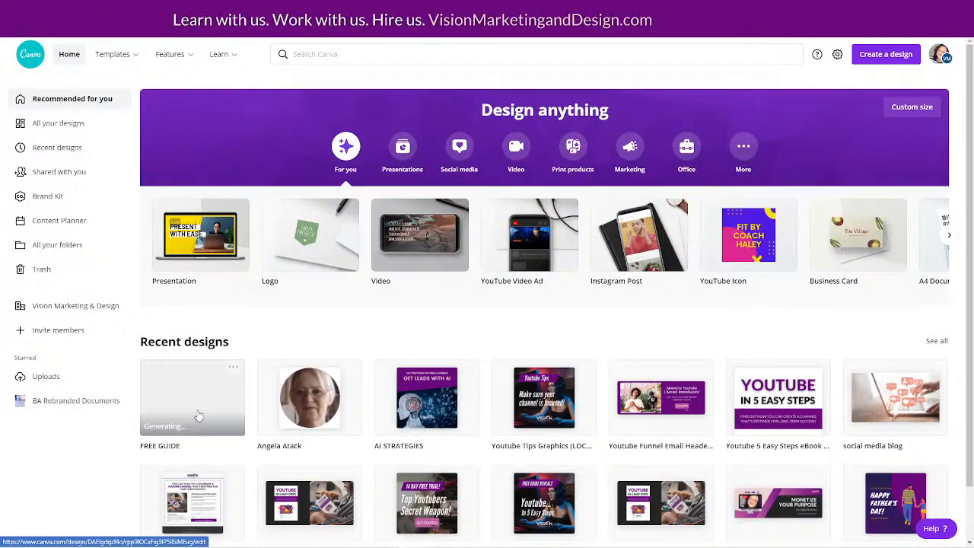
{"action": "left_click", "coordinate": [198, 415]}
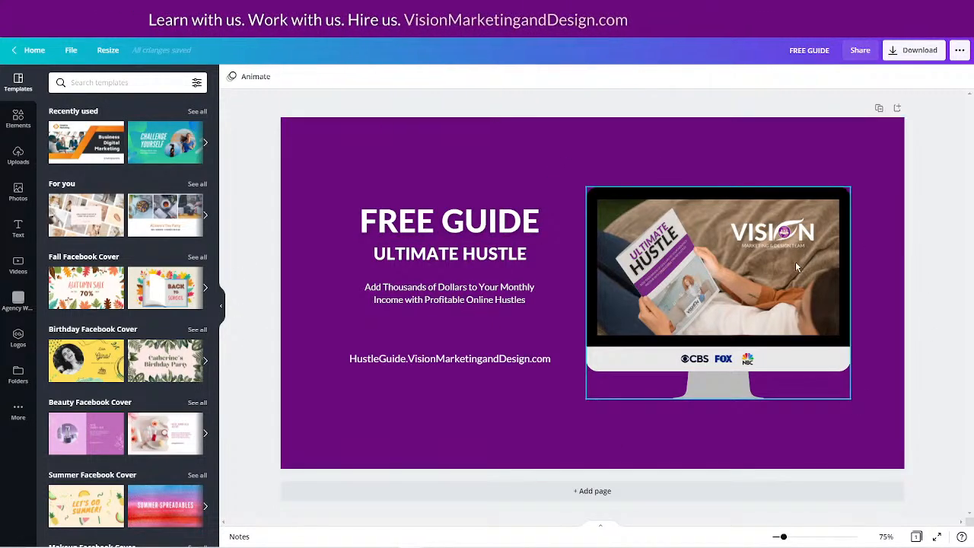
{"action": "left_click_drag", "start_coordinate": [796, 266], "coordinate": [790, 265]}
{"action": "left_click_drag", "start_coordinate": [709, 268], "coordinate": [735, 274]}
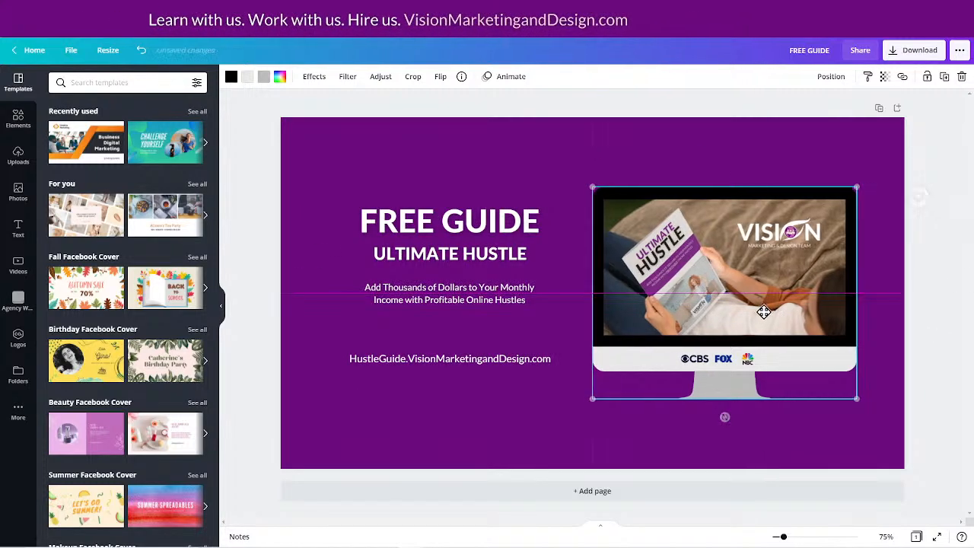
{"action": "mouse_move", "coordinate": [766, 311]}
{"action": "left_mouse_down"}
{"action": "mouse_move", "coordinate": [782, 317]}
{"action": "mouse_move", "coordinate": [779, 306]}
{"action": "mouse_move", "coordinate": [762, 315]}
{"action": "left_mouse_up"}
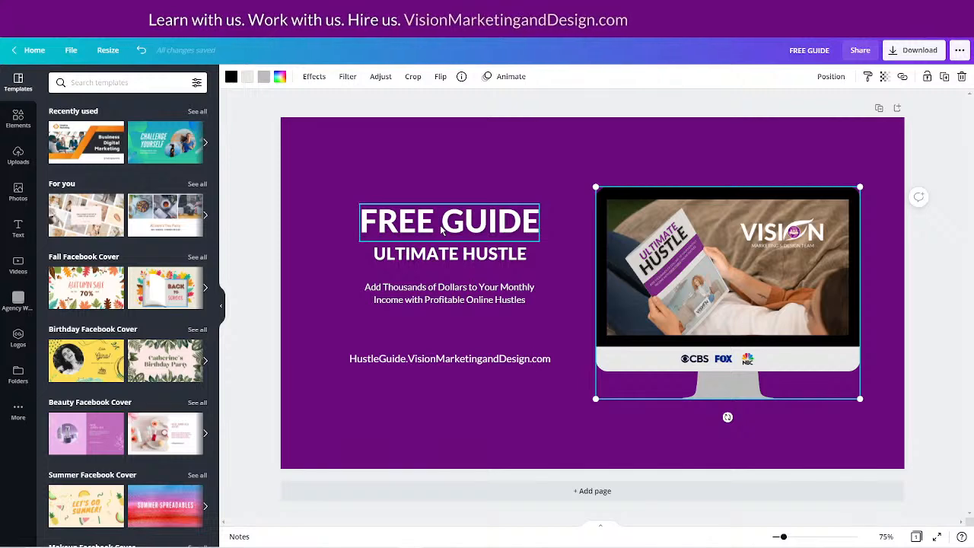
- Increase the "Add Thousands of Dollars" text to size 20, widen its box to keep two lines, and recentre it under the headings
{"action": "left_click", "coordinate": [434, 292]}
{"action": "left_click", "coordinate": [365, 77]}
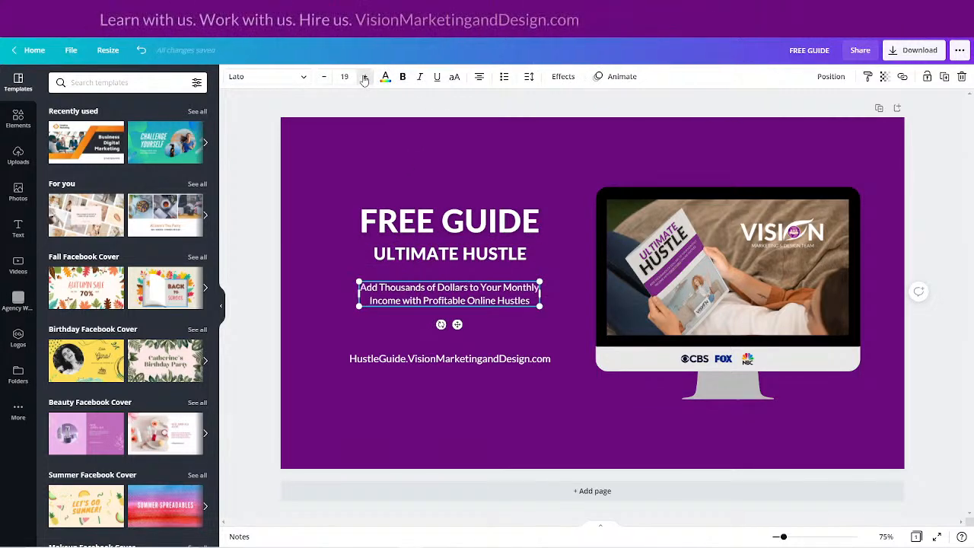
{"action": "left_click", "coordinate": [364, 76]}
{"action": "left_click_drag", "start_coordinate": [542, 300], "coordinate": [559, 297]}
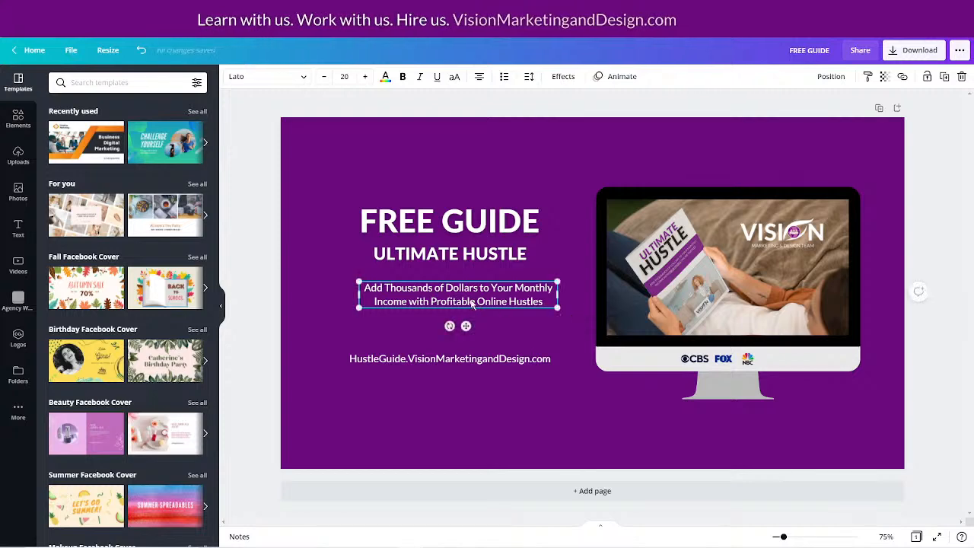
{"action": "left_click_drag", "start_coordinate": [453, 299], "coordinate": [444, 300]}
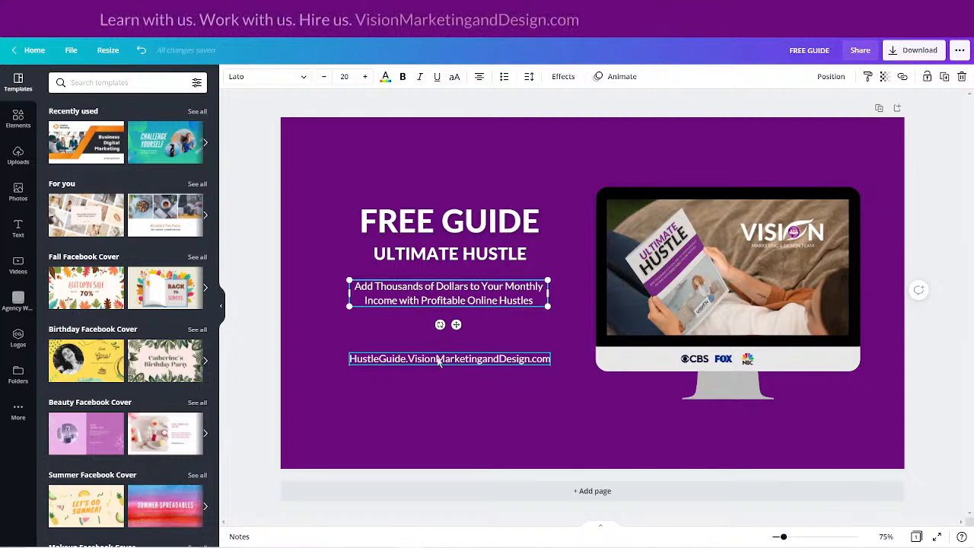
- Move the HustleGuide.VisionMarketingandDesign.com text slightly up, closer to the description
{"action": "left_click", "coordinate": [445, 359]}
{"action": "mouse_move", "coordinate": [445, 361]}
{"action": "left_mouse_down"}
{"action": "mouse_move", "coordinate": [439, 339]}
{"action": "mouse_move", "coordinate": [444, 349]}
{"action": "left_mouse_up"}
{"action": "left_click", "coordinate": [302, 195]}
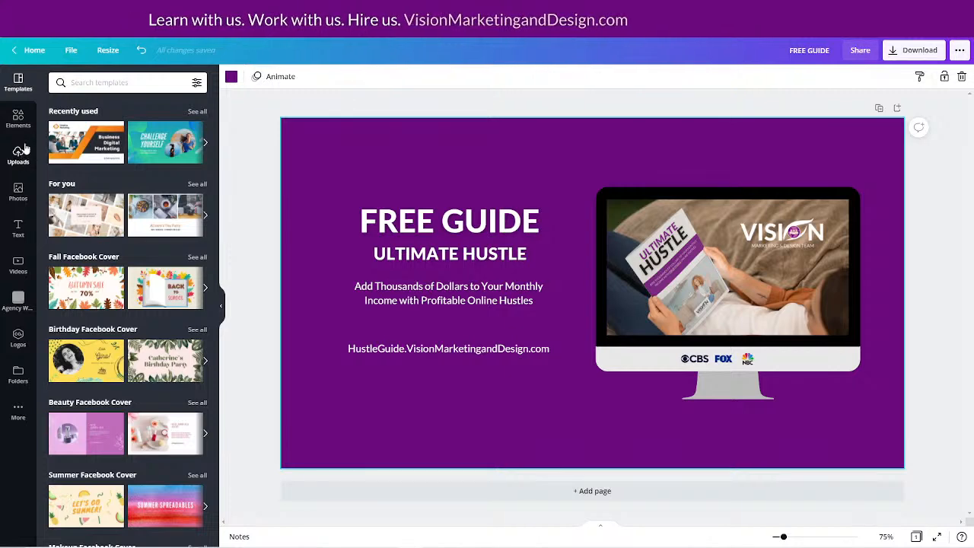
{"action": "left_click", "coordinate": [18, 415]}
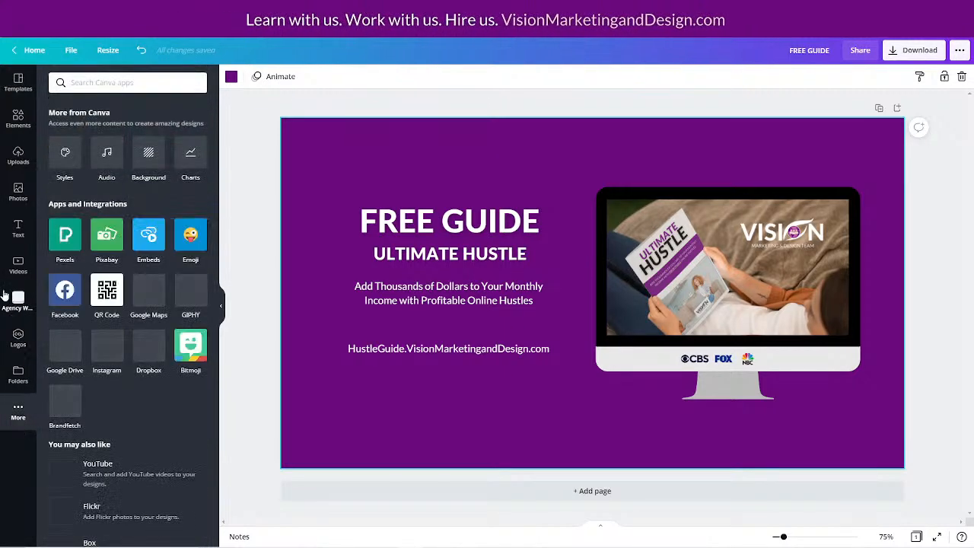
{"action": "scroll", "coordinate": [144, 312], "scroll_direction": "down", "scroll_amount": 2}
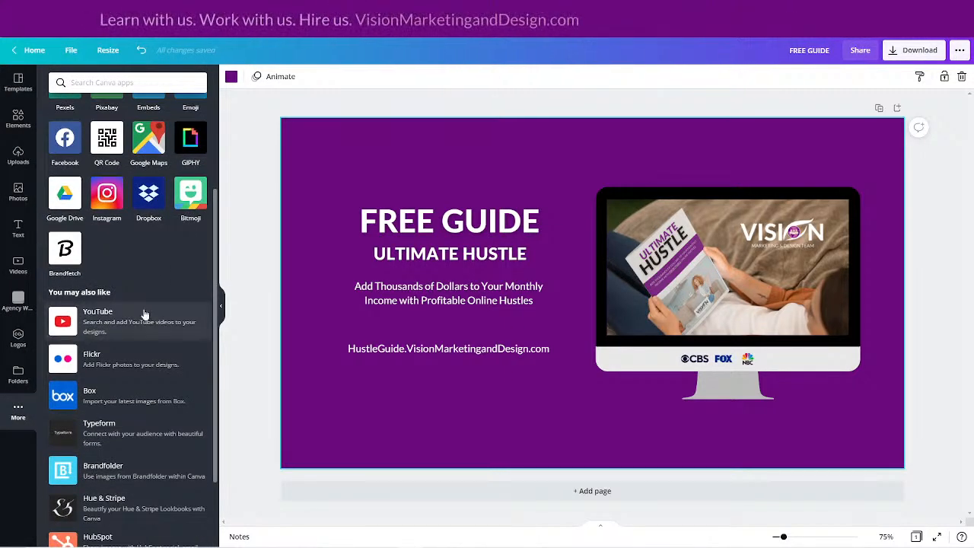
{"action": "scroll", "coordinate": [144, 312], "scroll_direction": "down", "scroll_amount": 2}
{"action": "scroll", "coordinate": [144, 312], "scroll_direction": "up", "scroll_amount": 5}
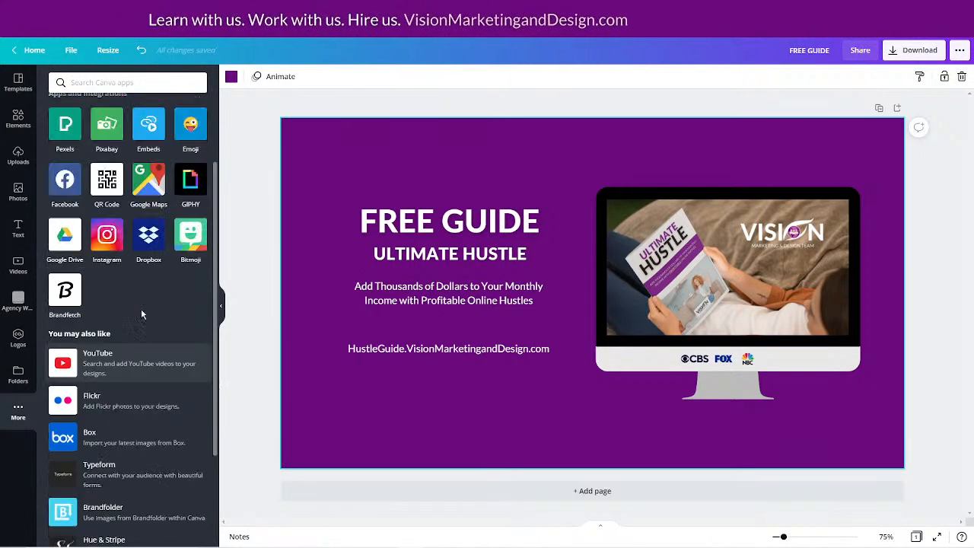
- Search the photo library for "online"
{"action": "left_click", "coordinate": [18, 190]}
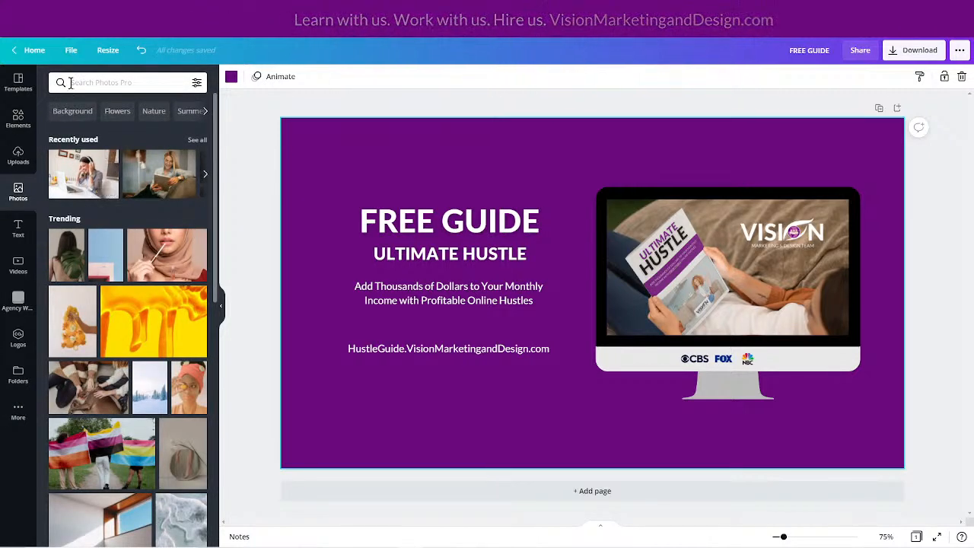
{"action": "left_click", "coordinate": [111, 82]}
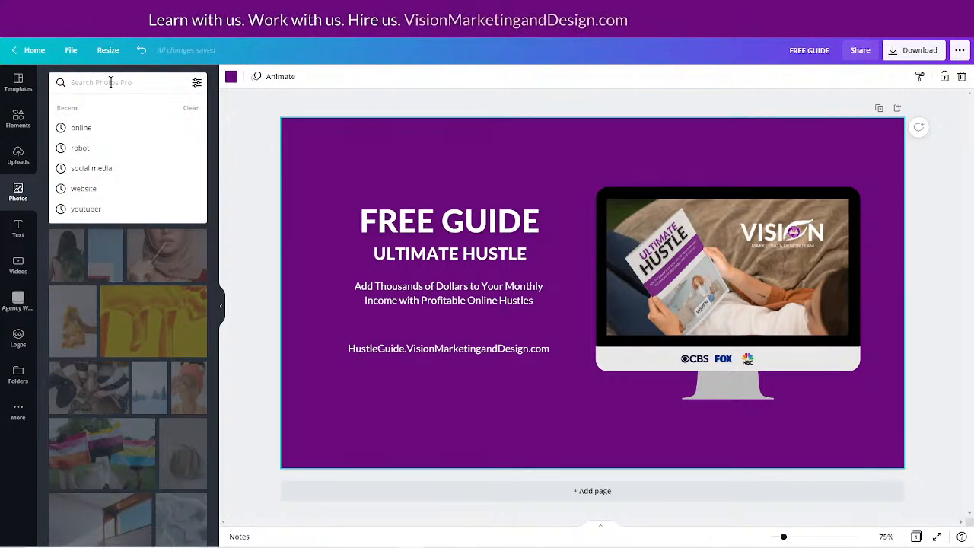
{"action": "type", "text": "online"}
{"action": "key", "text": "Return"}
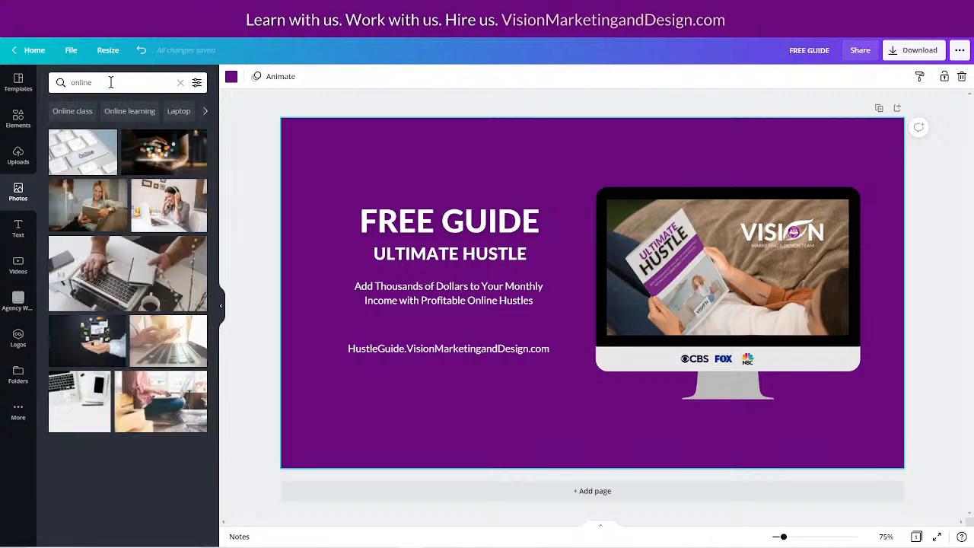
- Try the photo of hands typing on a keyboard and the white desk flat lay as the page background
{"action": "scroll", "coordinate": [133, 183], "scroll_direction": "down", "scroll_amount": 5}
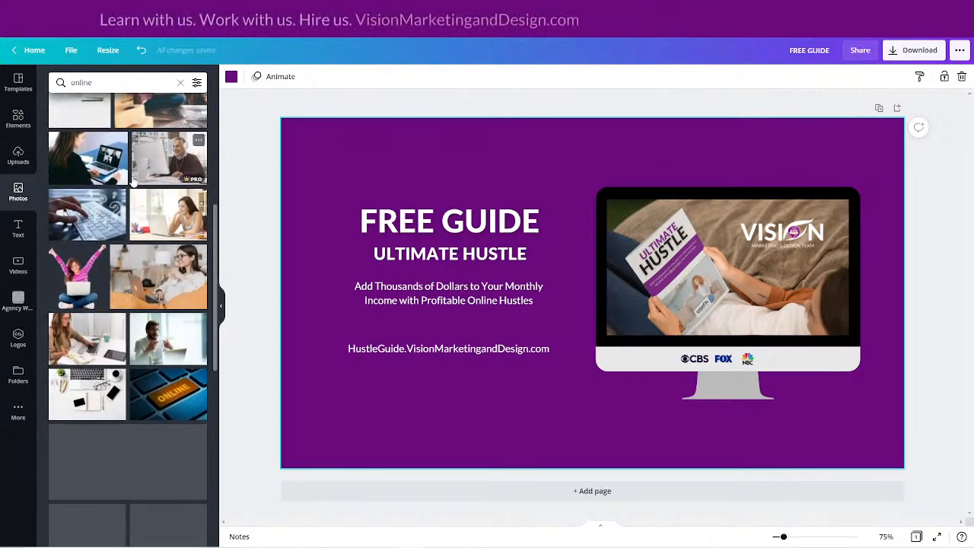
{"action": "left_click_drag", "start_coordinate": [74, 213], "coordinate": [306, 177]}
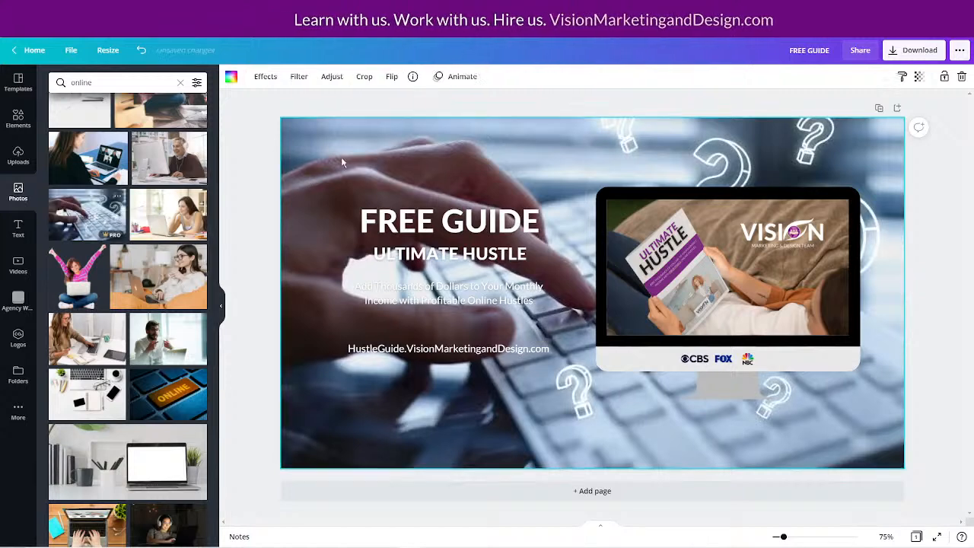
{"action": "left_click", "coordinate": [604, 95]}
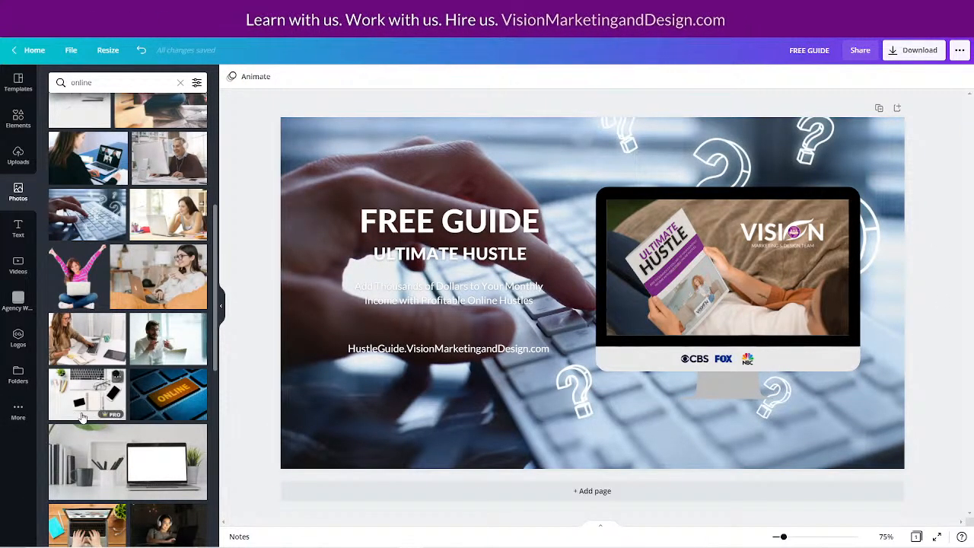
{"action": "left_click_drag", "start_coordinate": [59, 398], "coordinate": [297, 335]}
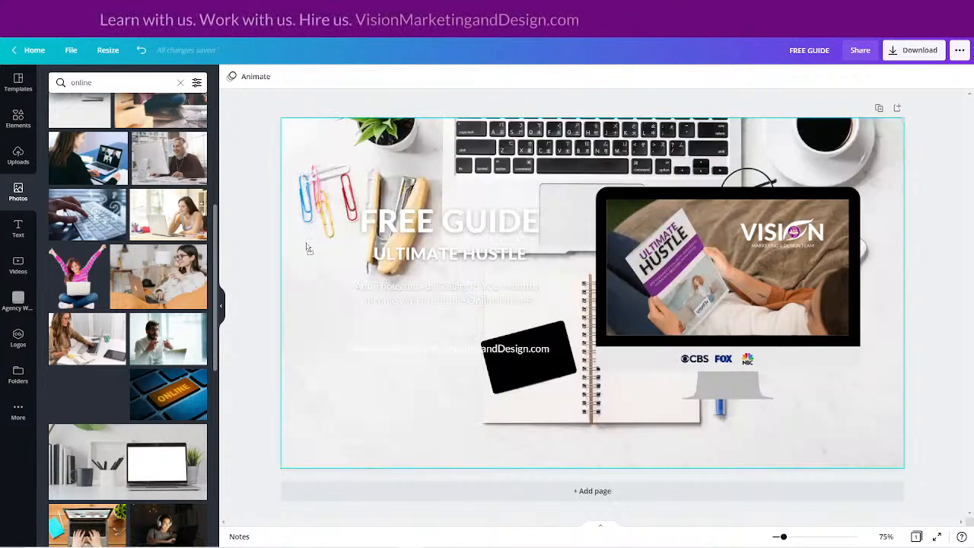
- Try the grey desk photo with a blank laptop as background and move the monitor mockup away from the laptop
{"action": "scroll", "coordinate": [113, 442], "scroll_direction": "down", "scroll_amount": 3}
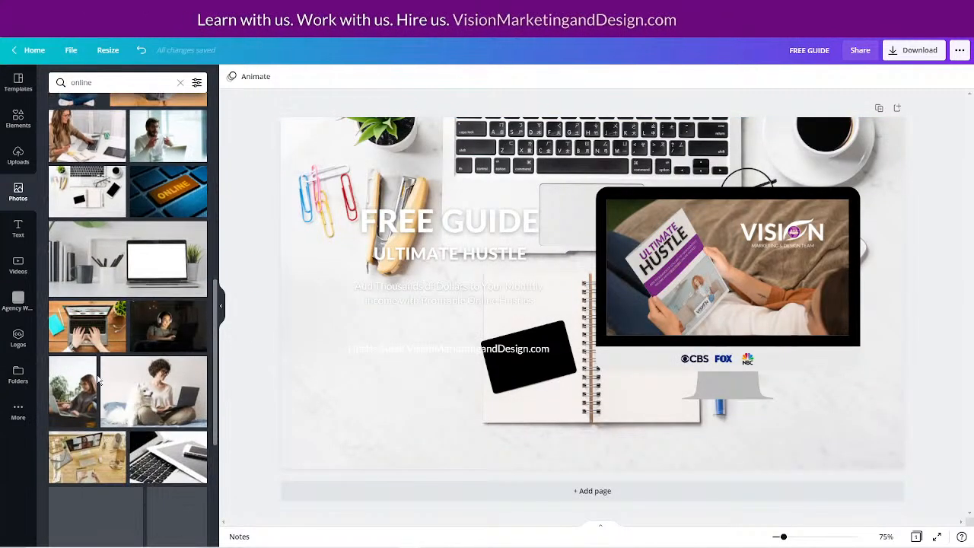
{"action": "left_click_drag", "start_coordinate": [91, 272], "coordinate": [281, 259]}
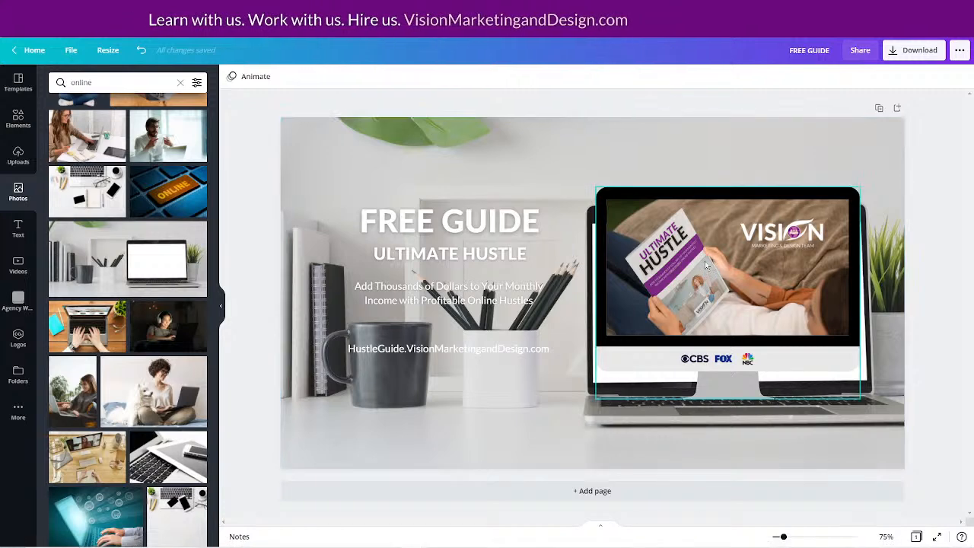
{"action": "left_click_drag", "start_coordinate": [724, 219], "coordinate": [349, 248]}
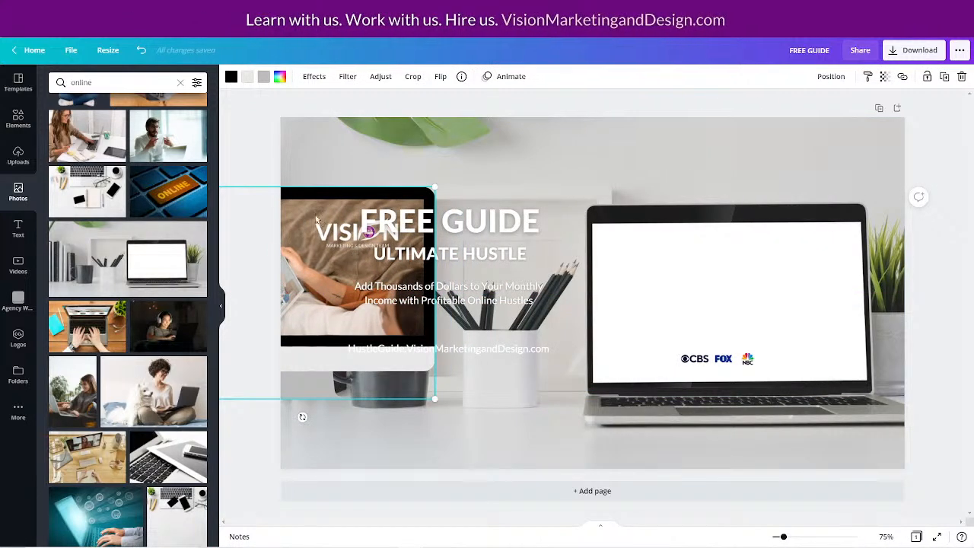
{"action": "left_click_drag", "start_coordinate": [316, 219], "coordinate": [512, 147]}
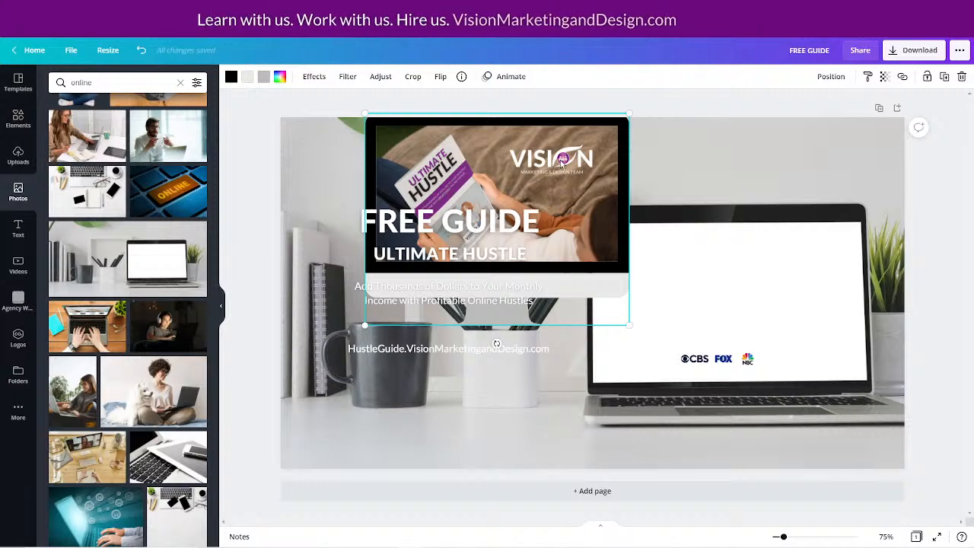
{"action": "left_click_drag", "start_coordinate": [562, 160], "coordinate": [773, 251]}
- Undo the mockup moves and the laptop background, going back to the white desk photo
{"action": "left_click", "coordinate": [142, 50]}
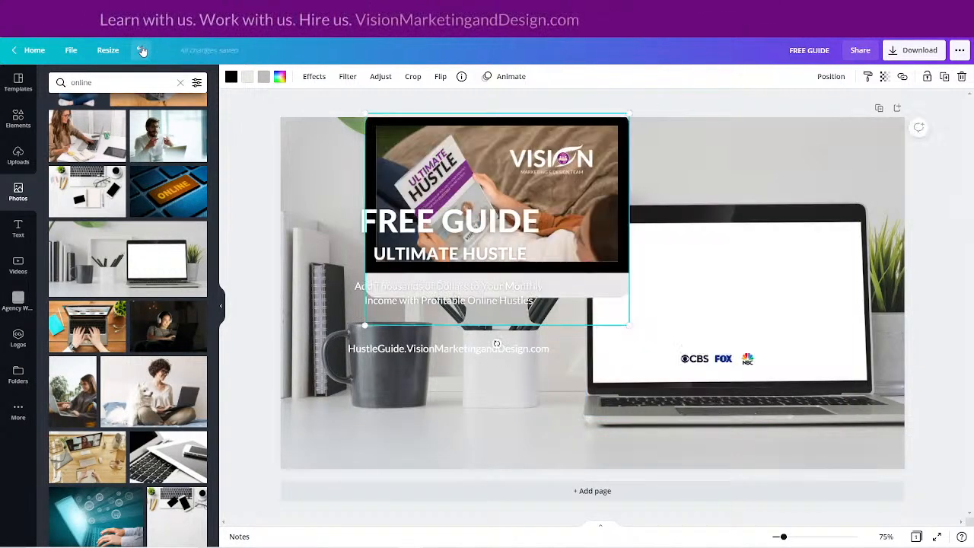
{"action": "left_click", "coordinate": [141, 50]}
{"action": "left_click", "coordinate": [142, 50]}
{"action": "left_click", "coordinate": [141, 50]}
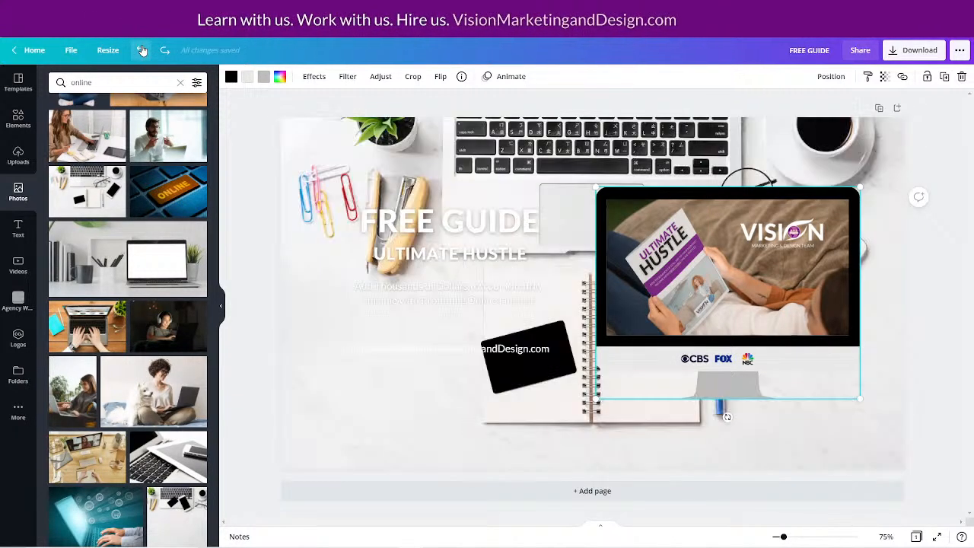
- Set the dark photo of a smiling woman with headphones at a laptop as the page background
{"action": "scroll", "coordinate": [143, 438], "scroll_direction": "down", "scroll_amount": 3}
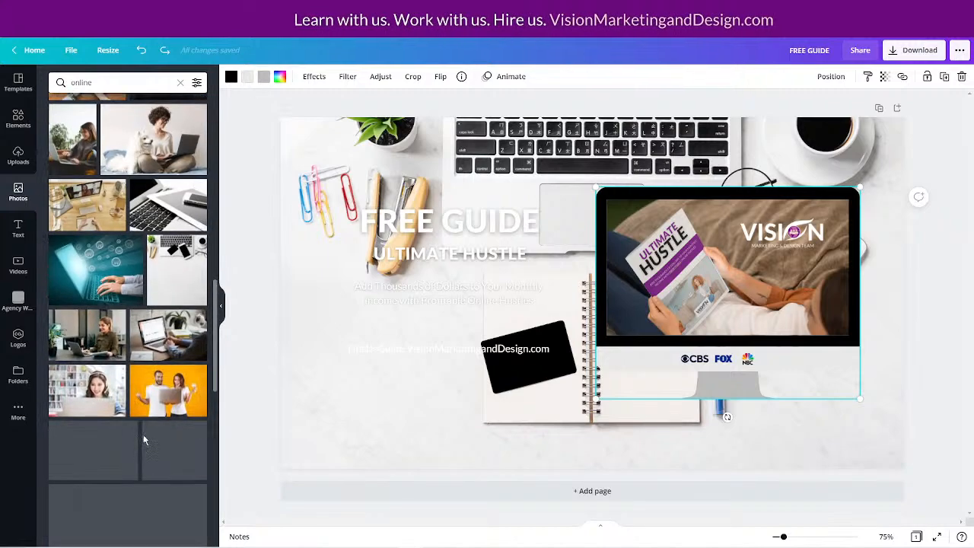
{"action": "scroll", "coordinate": [144, 438], "scroll_direction": "up", "scroll_amount": 3}
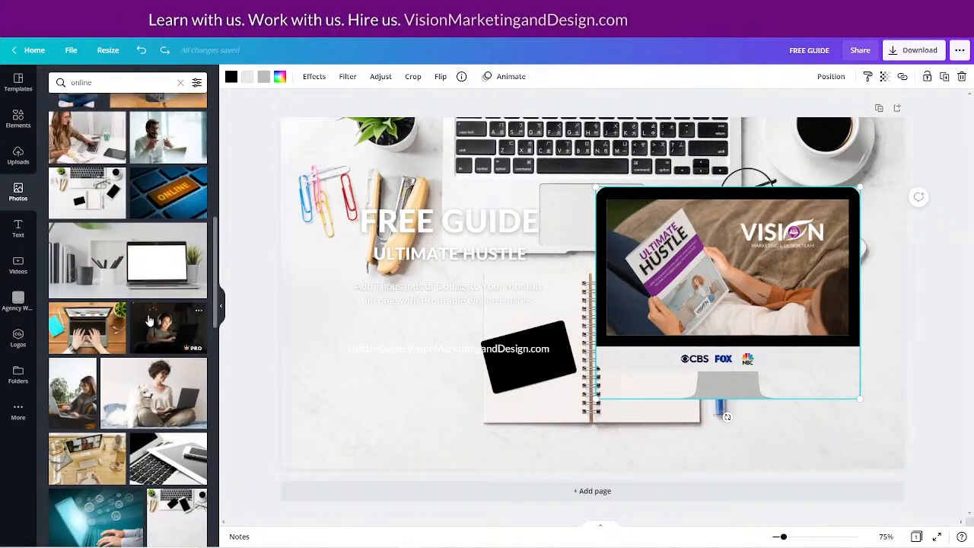
{"action": "left_click_drag", "start_coordinate": [168, 327], "coordinate": [275, 296]}
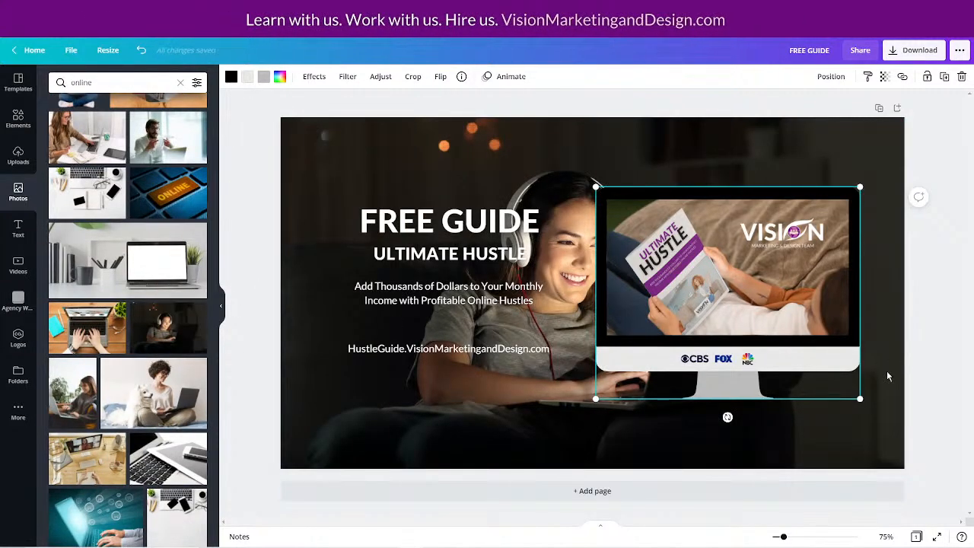
- Crop the background photo by enlarging it toward the lower left and shifting it up so the woman sits further left
{"action": "left_click", "coordinate": [621, 449]}
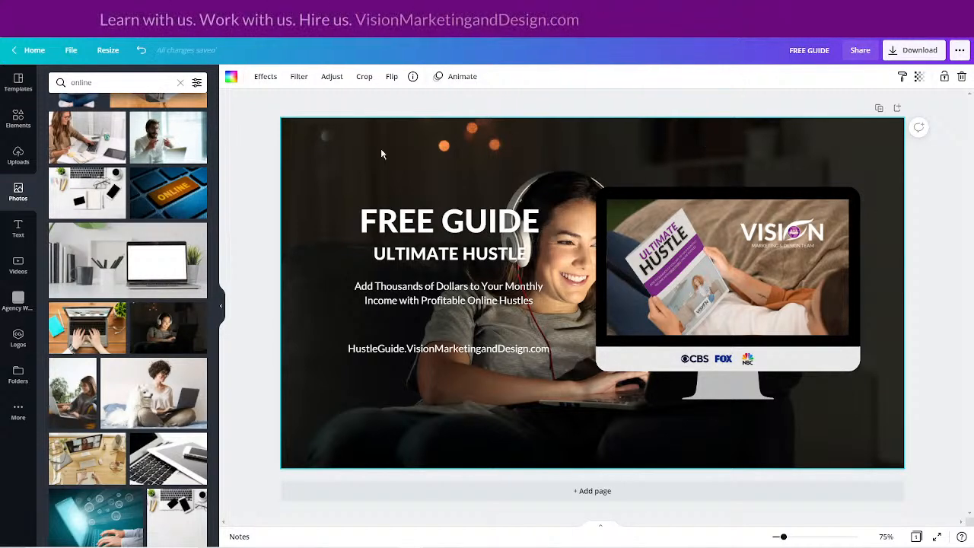
{"action": "double_click", "coordinate": [752, 141]}
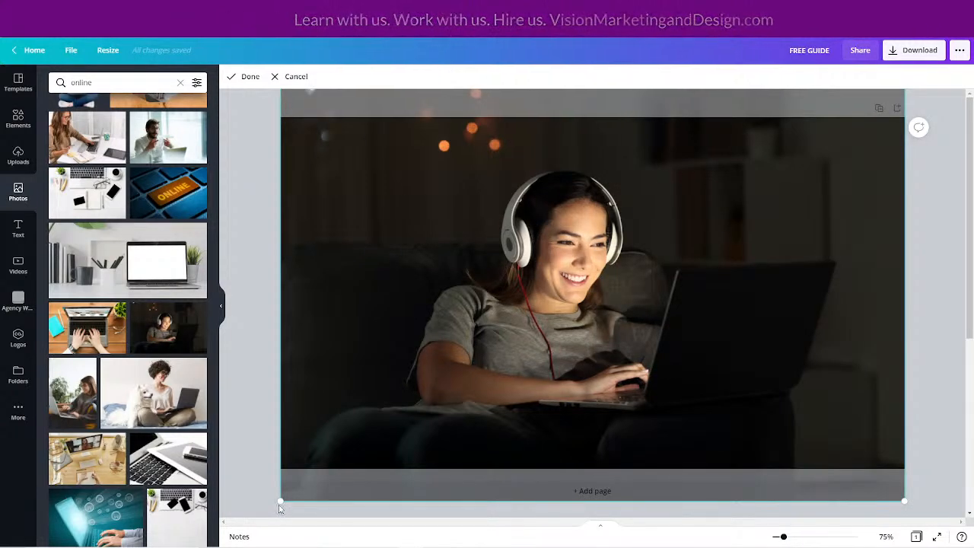
{"action": "left_click_drag", "start_coordinate": [279, 501], "coordinate": [196, 541]}
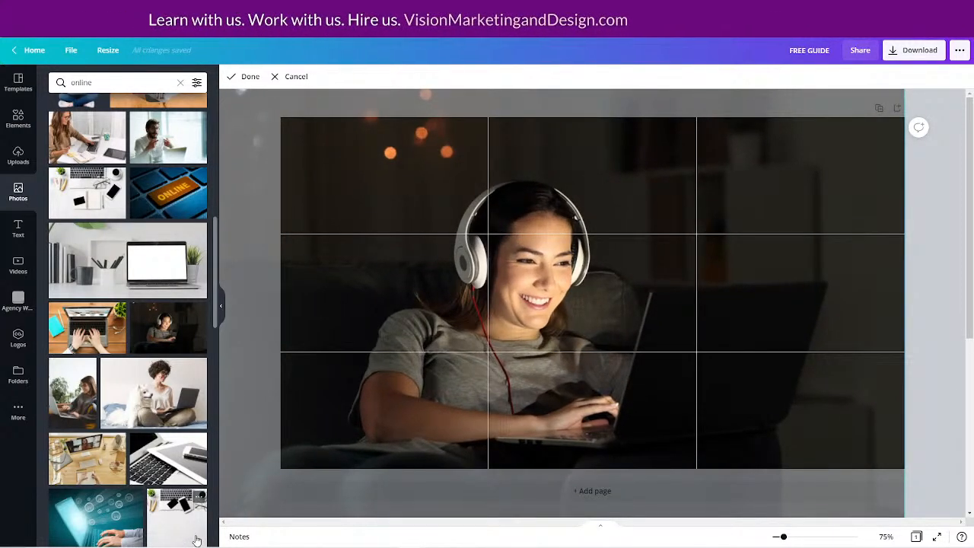
{"action": "left_click_drag", "start_coordinate": [351, 299], "coordinate": [342, 263]}
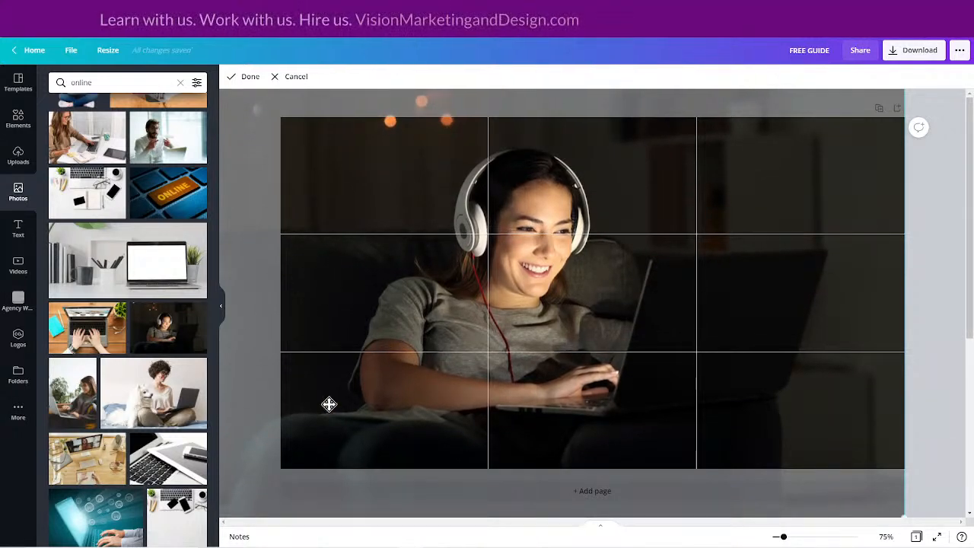
{"action": "left_click", "coordinate": [250, 77]}
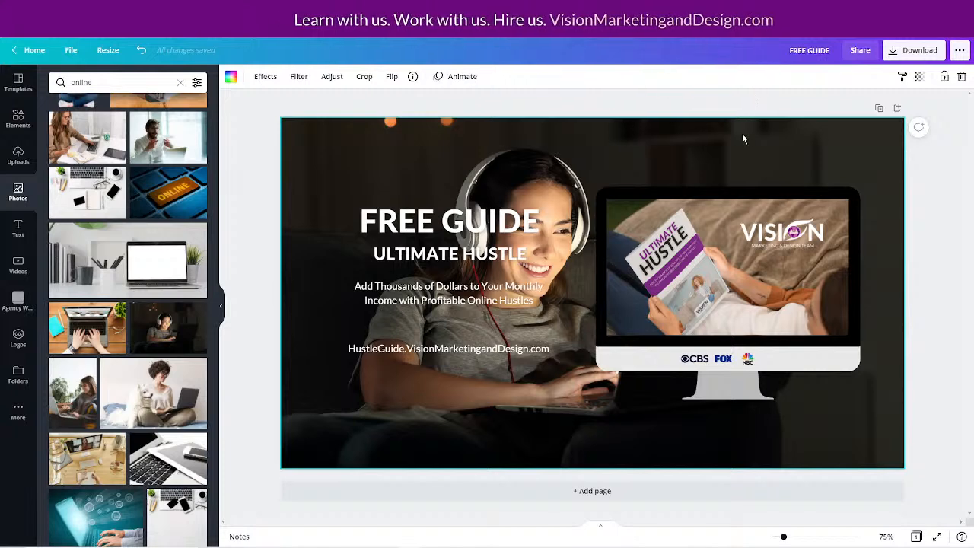
- Try the black document color as the page background and undo it to bring the photo back
{"action": "left_click", "coordinate": [231, 77]}
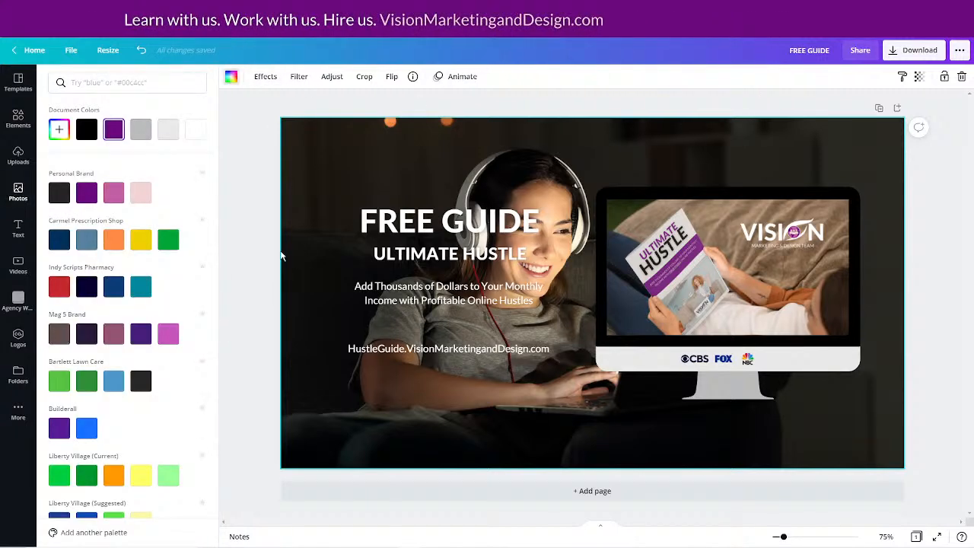
{"action": "left_click", "coordinate": [85, 130]}
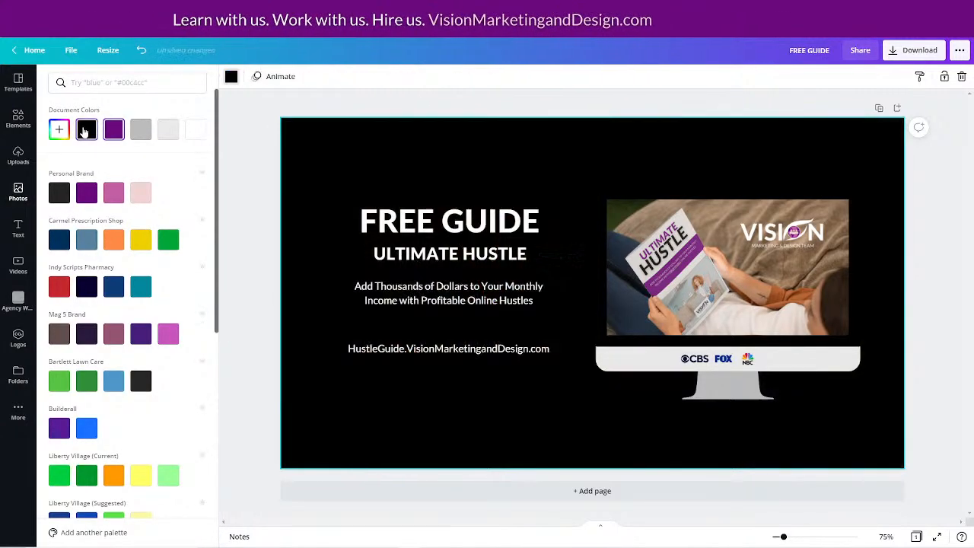
{"action": "left_click", "coordinate": [141, 49]}
- Set the background photo's transparency to 77 and the color behind it to the dark Personal Brand swatch
{"action": "left_click", "coordinate": [920, 77]}
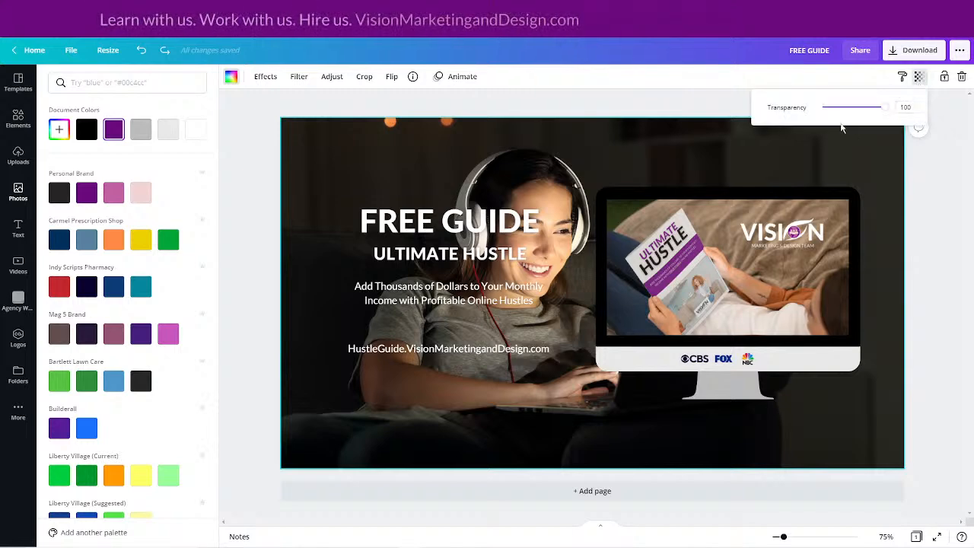
{"action": "left_click_drag", "start_coordinate": [905, 107], "coordinate": [872, 108]}
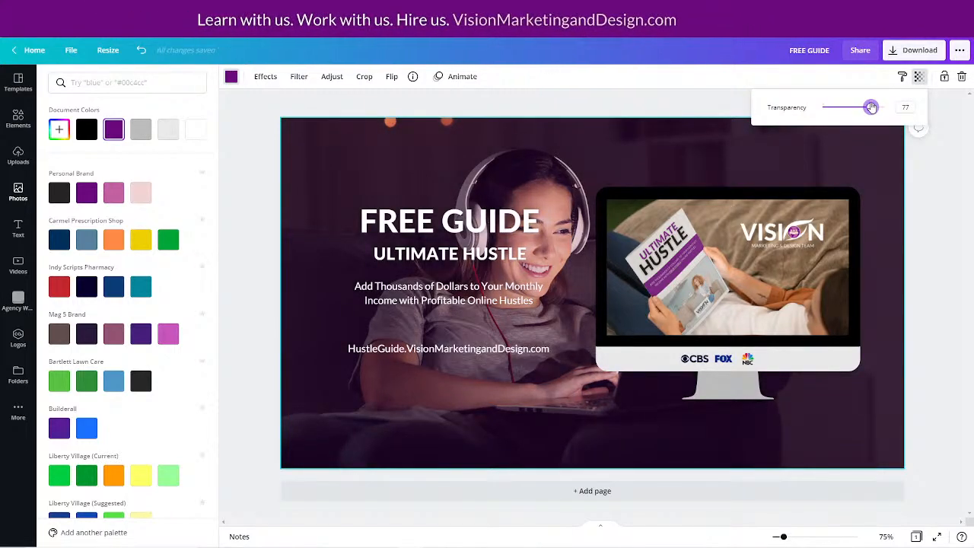
{"action": "left_click", "coordinate": [59, 195]}
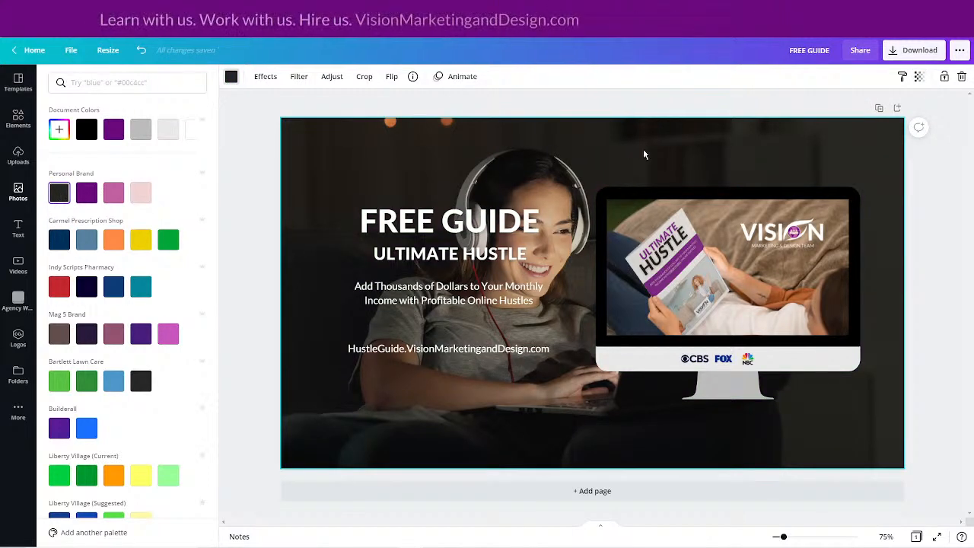
- Try the Street filter on the background photo and set the filter back to None
{"action": "left_click", "coordinate": [264, 77]}
{"action": "left_click", "coordinate": [298, 77]}
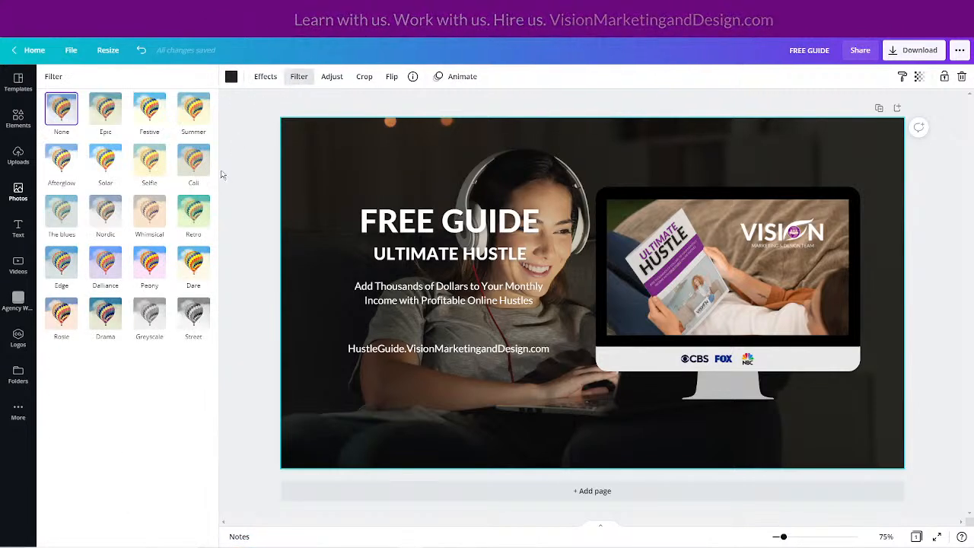
{"action": "left_click", "coordinate": [192, 319]}
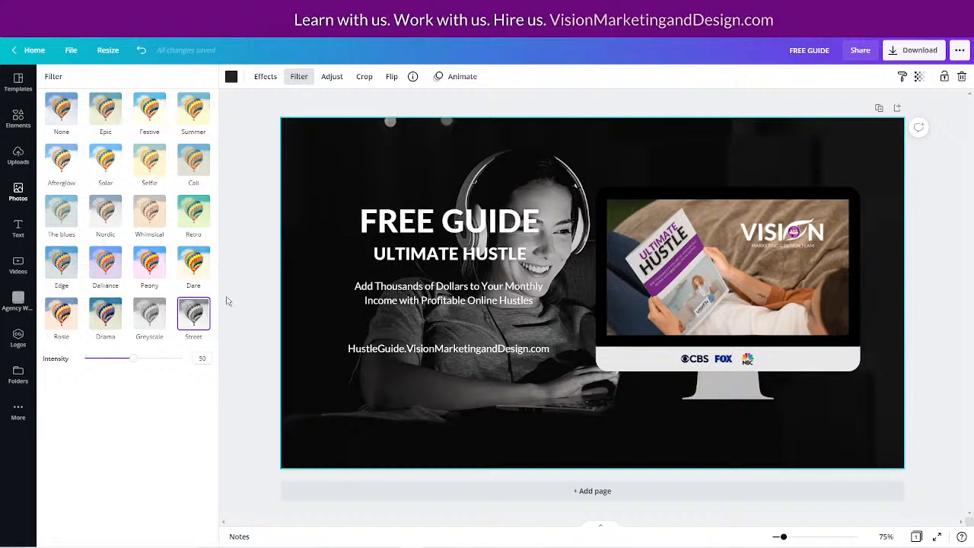
{"action": "left_click", "coordinate": [61, 108]}
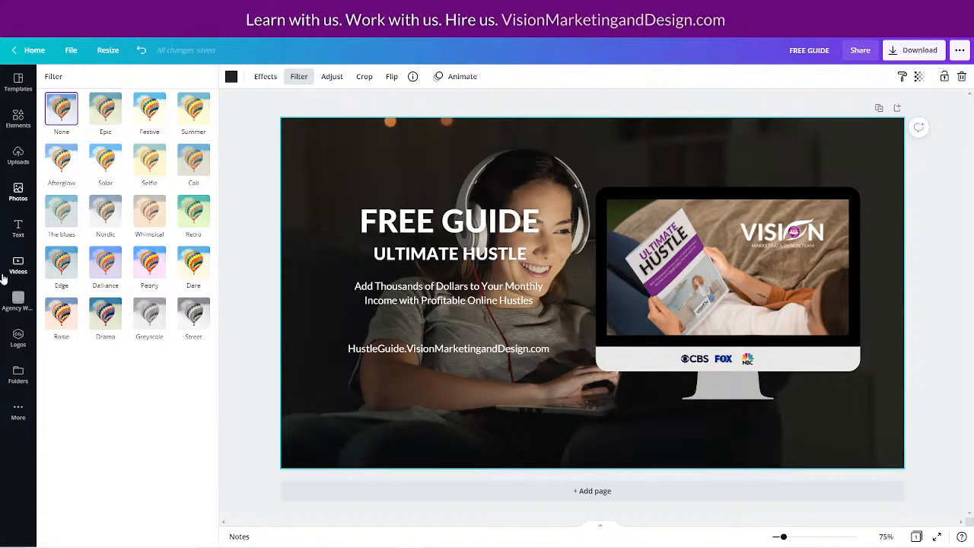
- Set the background photo's transparency to 50 and apply the Street filter to it
{"action": "left_click", "coordinate": [919, 77]}
{"action": "left_click_drag", "start_coordinate": [885, 107], "coordinate": [854, 107]}
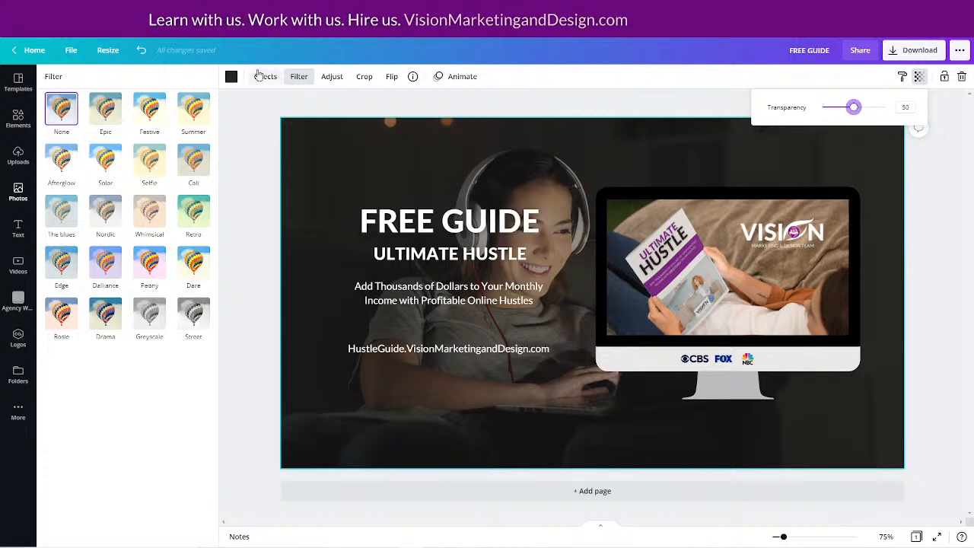
{"action": "left_click", "coordinate": [192, 320]}
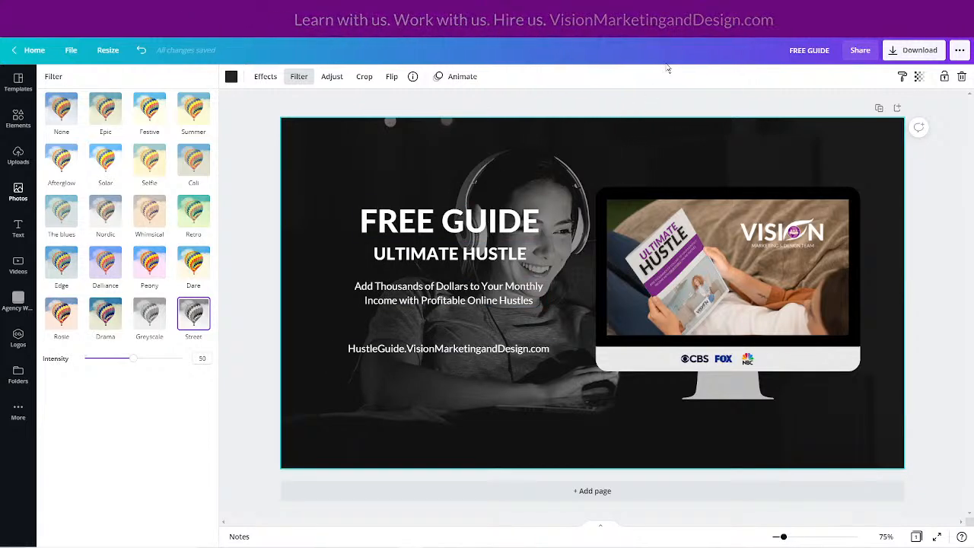
{"action": "left_click", "coordinate": [741, 101]}
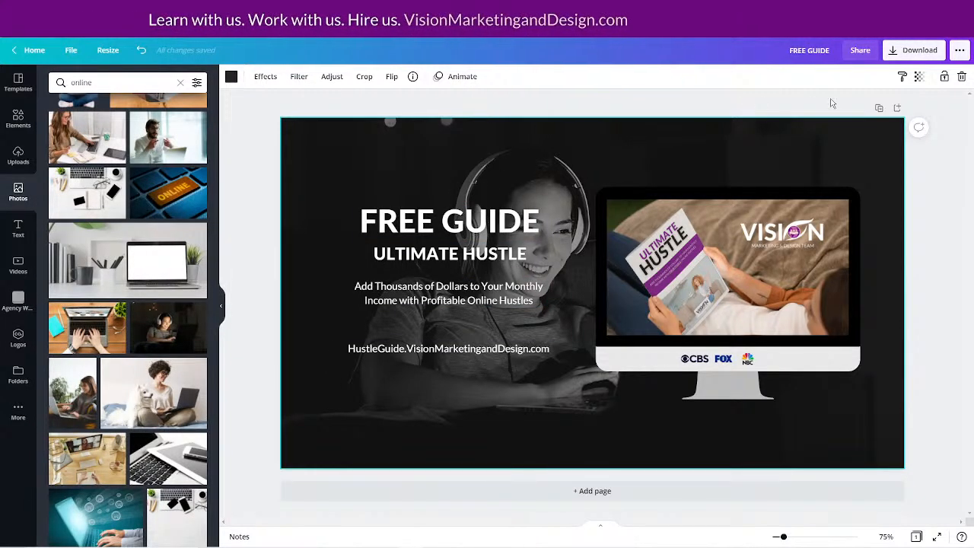
- Download the cover design as a PNG at size 1
{"action": "left_click", "coordinate": [916, 50]}
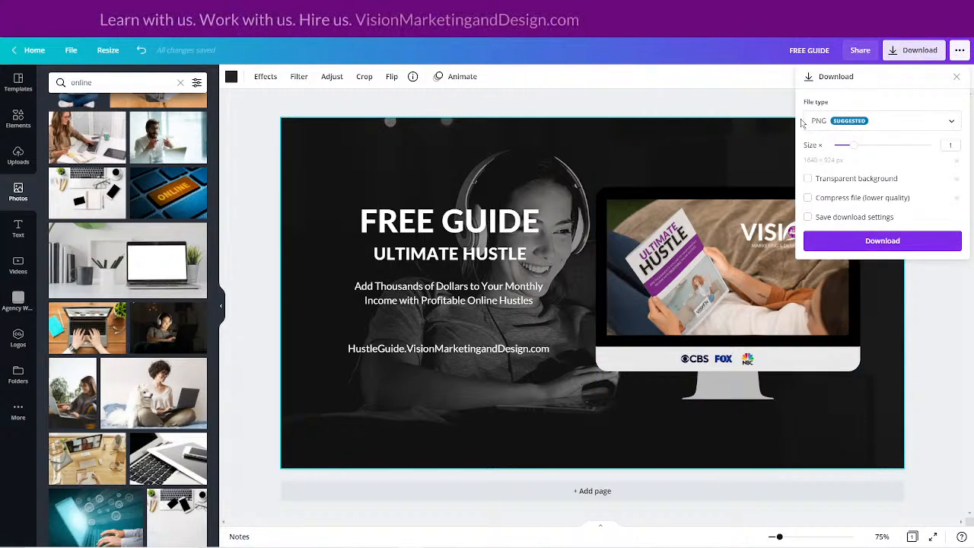
{"action": "left_click", "coordinate": [885, 242]}
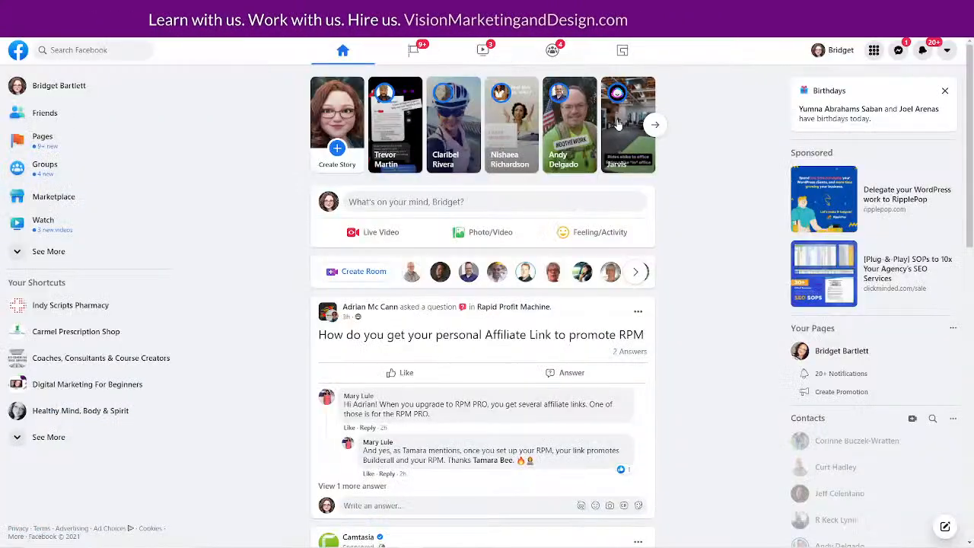
- Switch to Facebook and open the personal profile page at its cover photo
{"action": "left_click", "coordinate": [837, 49]}
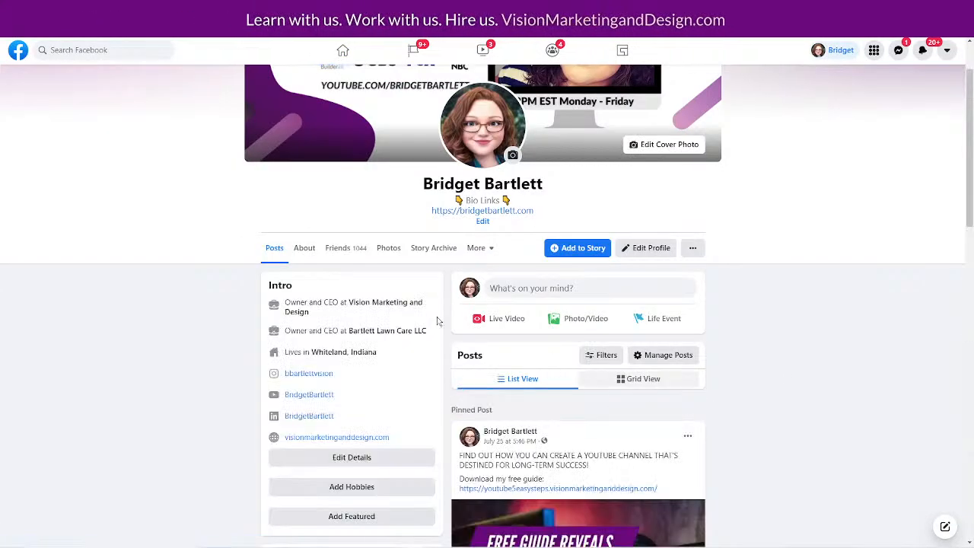
{"action": "scroll", "coordinate": [761, 293], "scroll_direction": "up", "scroll_amount": 1}
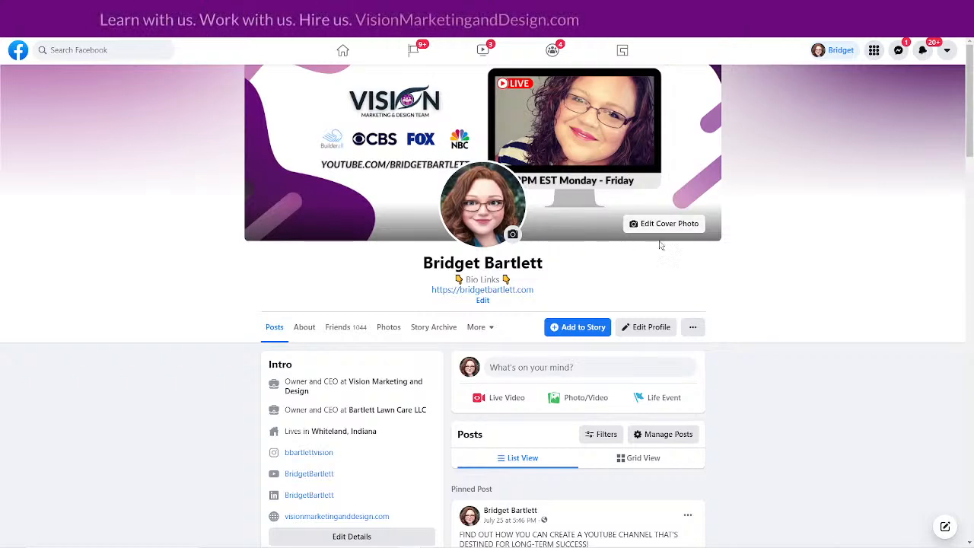
{"action": "left_click", "coordinate": [685, 223]}
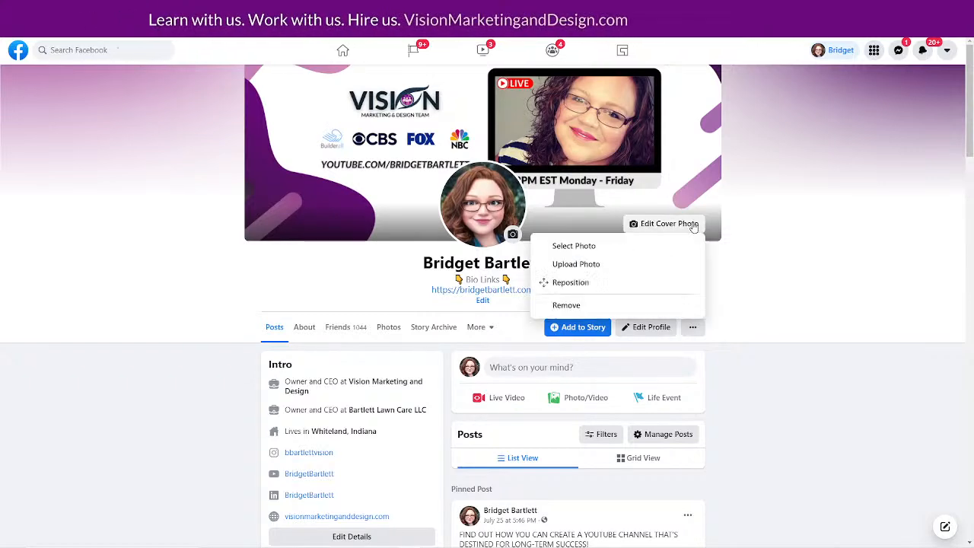
{"action": "left_click", "coordinate": [576, 263]}
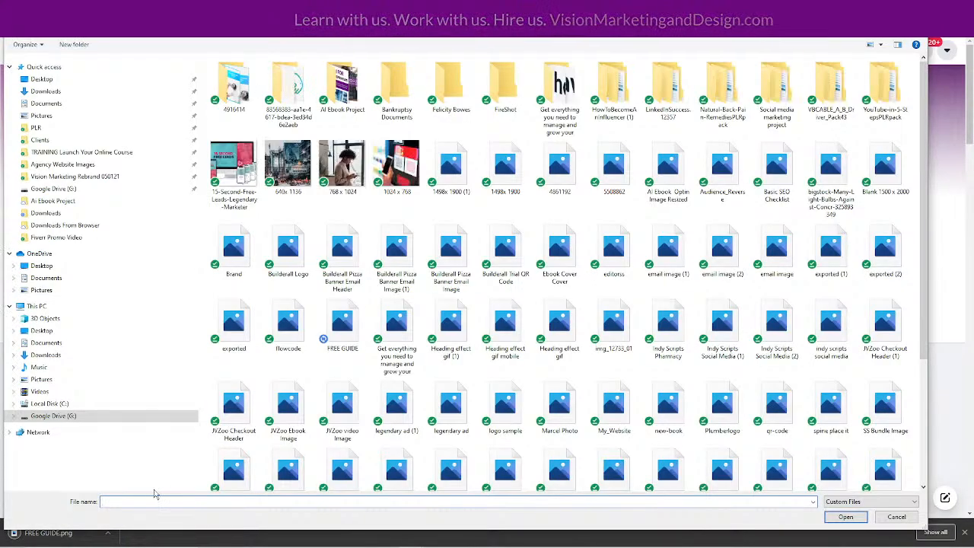
{"action": "left_click", "coordinate": [67, 225]}
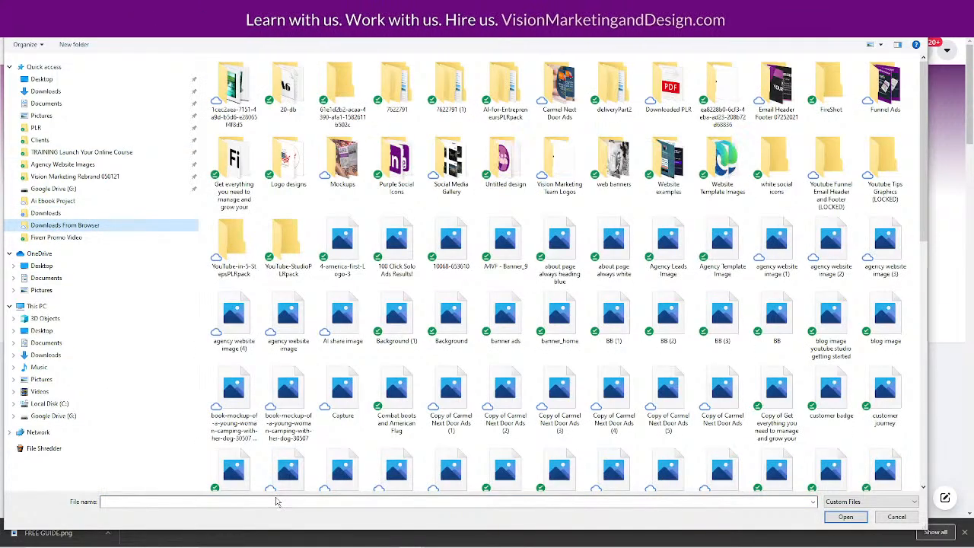
{"action": "type", "text": "free"}
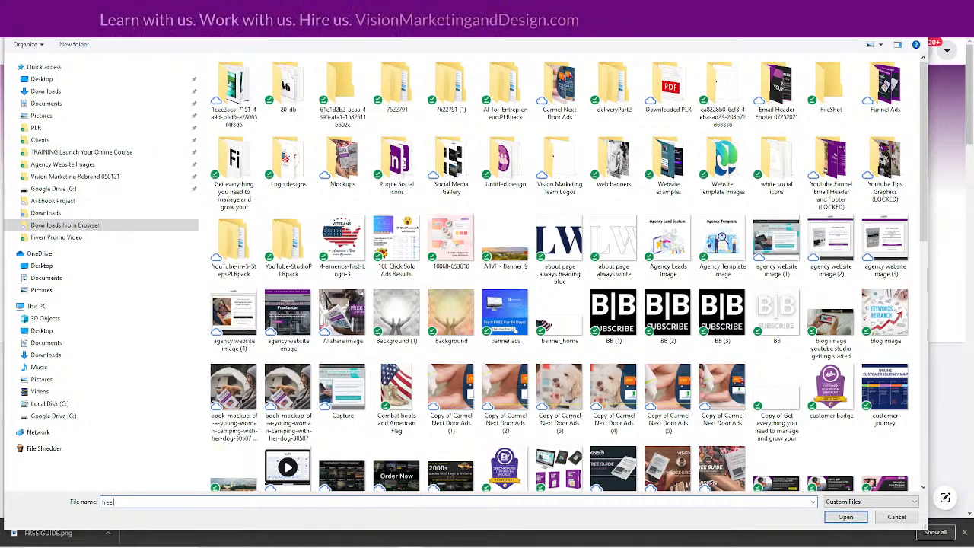
{"action": "type", "text": " guide"}
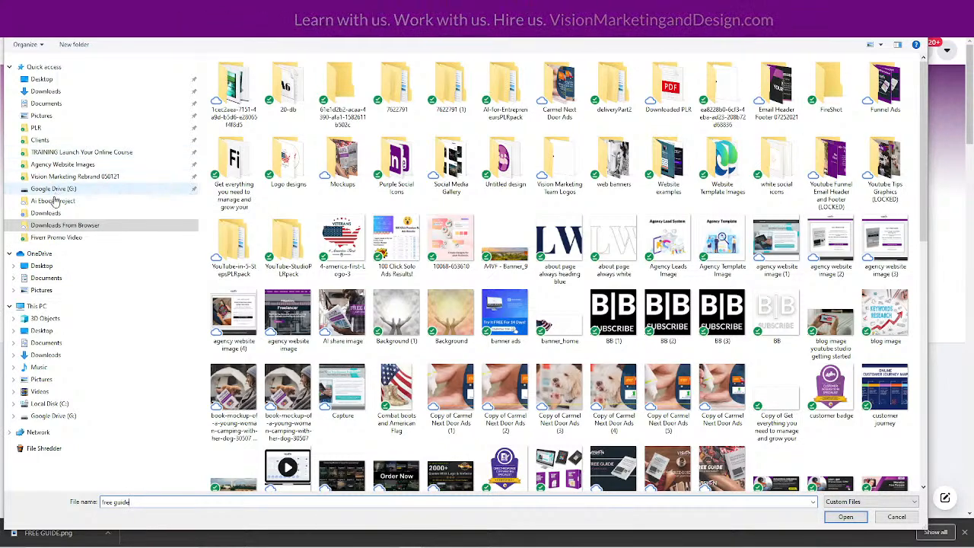
{"action": "left_click", "coordinate": [898, 518]}
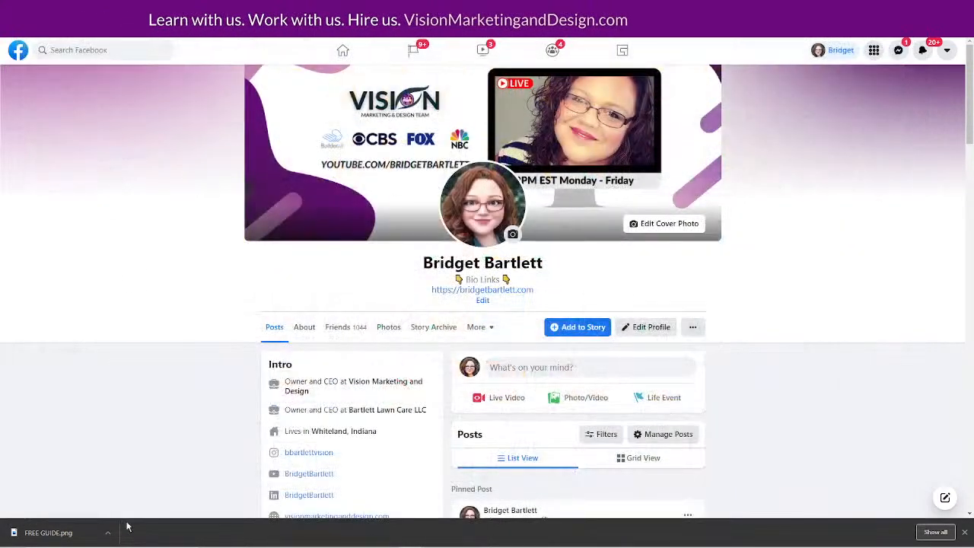
- Show the downloaded FREE GUIDE.png in its folder to check where it was saved, and close the folder window
{"action": "left_click", "coordinate": [110, 536]}
{"action": "left_click", "coordinate": [127, 496]}
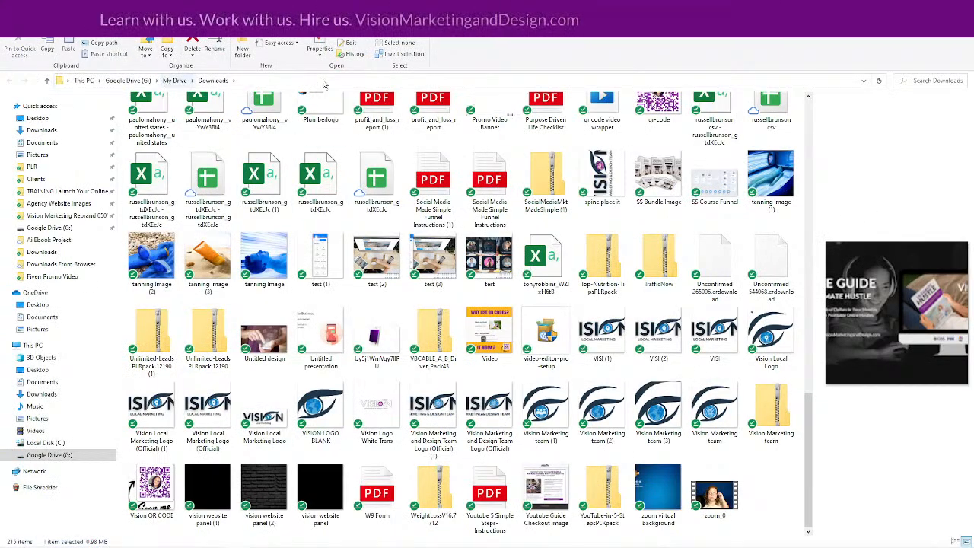
{"action": "left_click", "coordinate": [961, 8]}
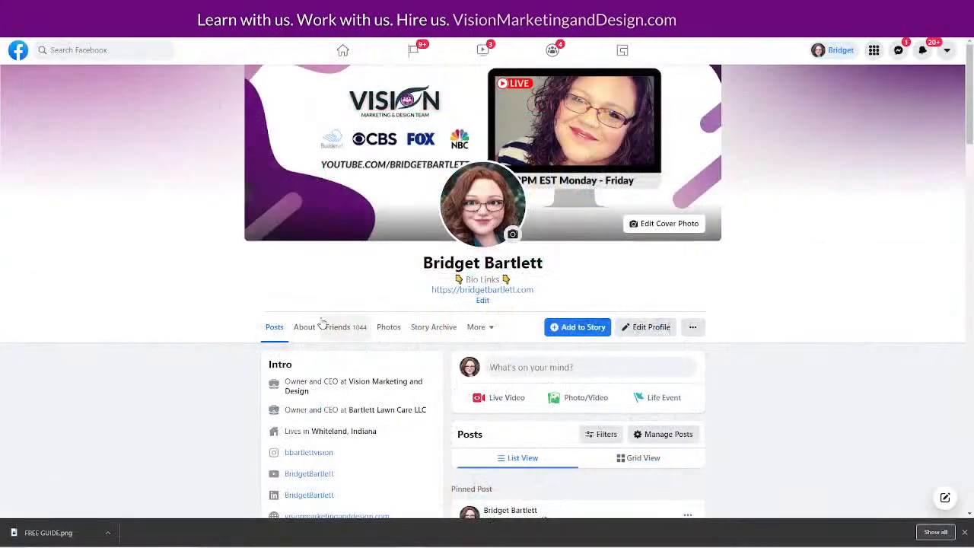
- Upload FREE GUIDE.png from the Downloads folder as the cover photo and reposition it vertically to show the monitor mockup with its stand
{"action": "left_click", "coordinate": [674, 225]}
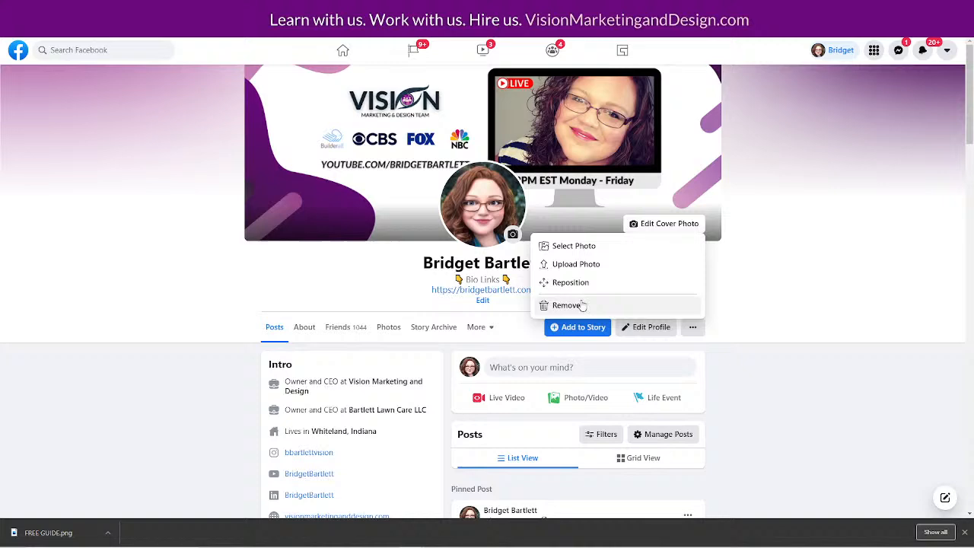
{"action": "left_click", "coordinate": [572, 264]}
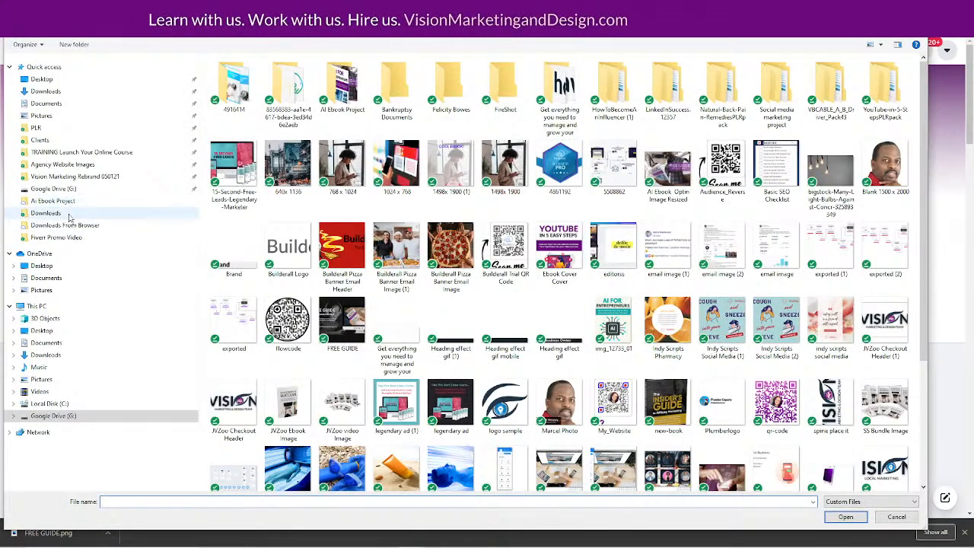
{"action": "left_click", "coordinate": [12, 214]}
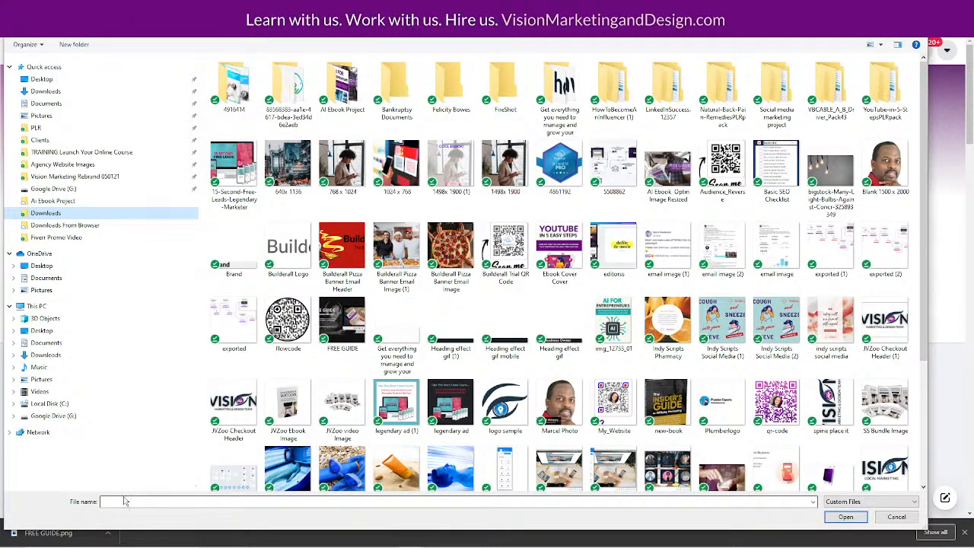
{"action": "left_click", "coordinate": [171, 502]}
{"action": "type", "text": "free"}
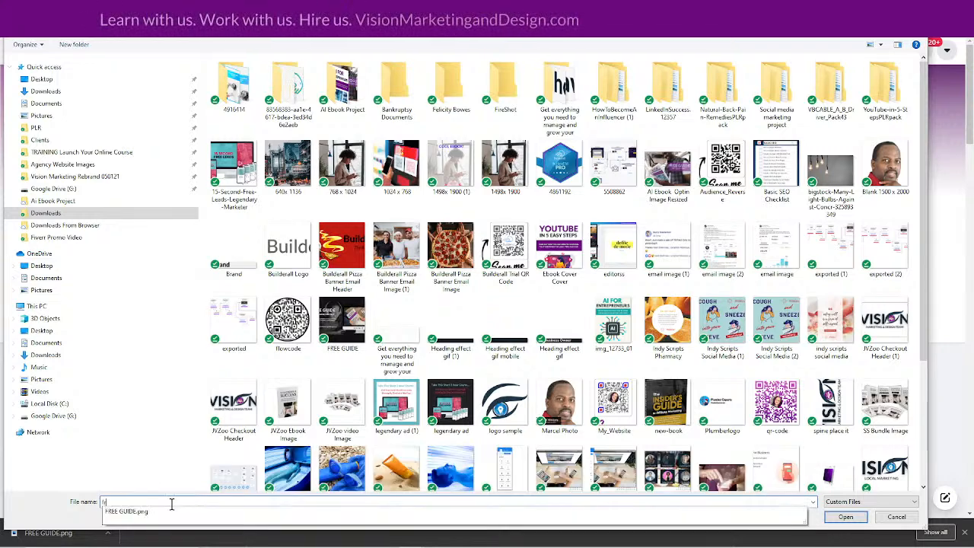
{"action": "left_click", "coordinate": [367, 512]}
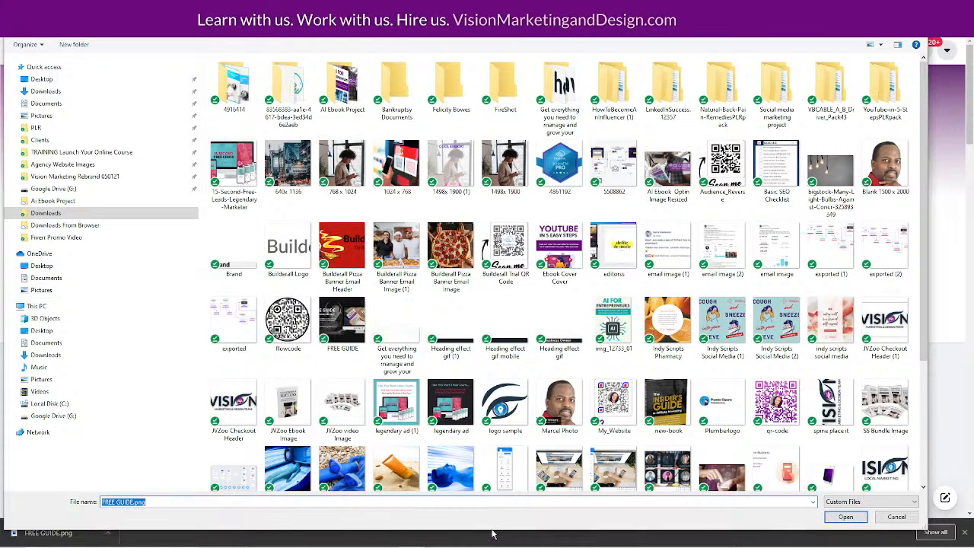
{"action": "left_click", "coordinate": [831, 521]}
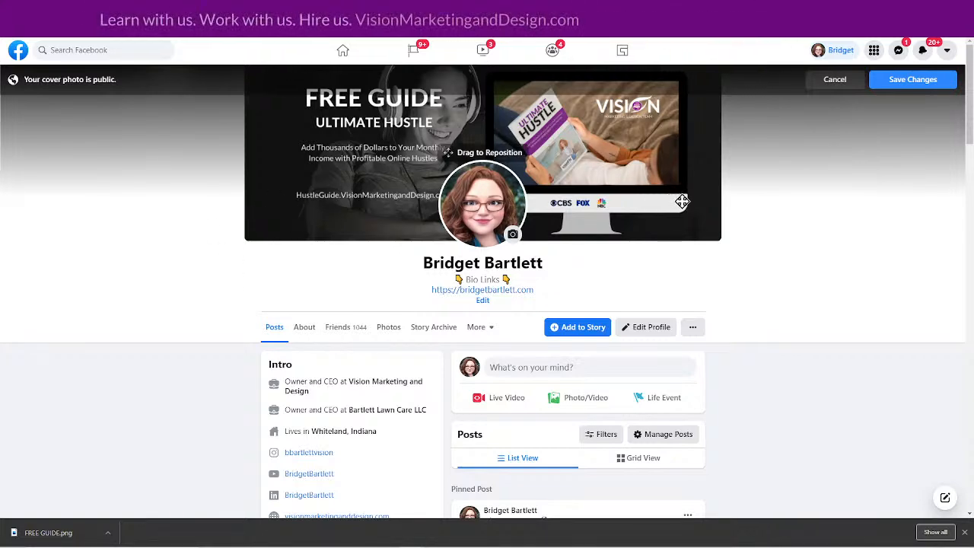
{"action": "left_click_drag", "start_coordinate": [682, 202], "coordinate": [643, 212]}
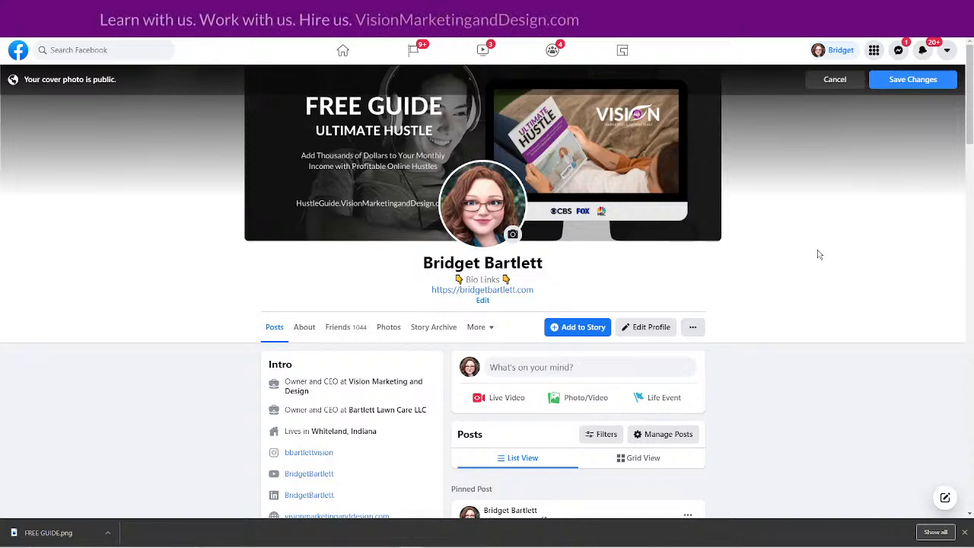
{"action": "left_click_drag", "start_coordinate": [688, 210], "coordinate": [692, 195]}
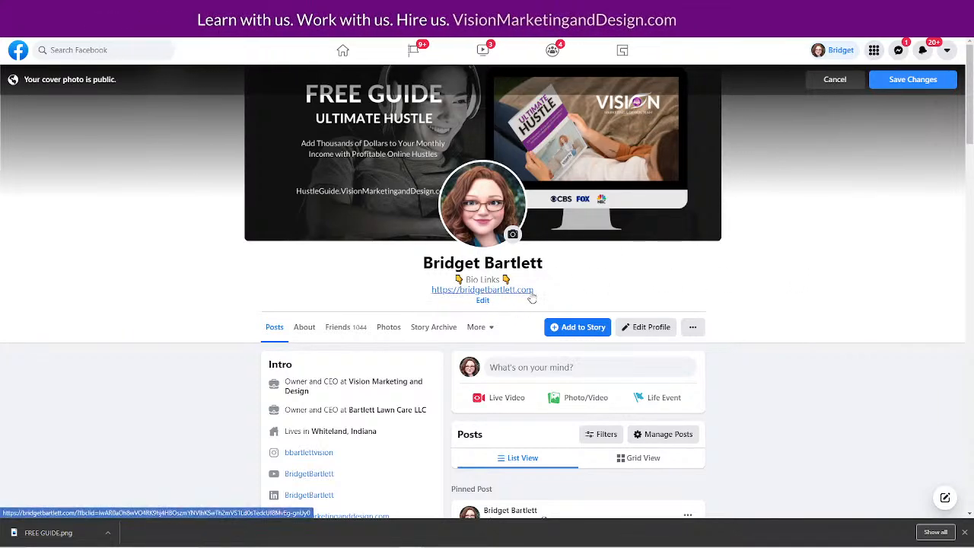
- Append "FREE GUIDE: HustleGuide.VisionMarketingandDesign.com" after the existing link in the profile bio
{"action": "left_click", "coordinate": [483, 302]}
{"action": "left_click", "coordinate": [533, 296]}
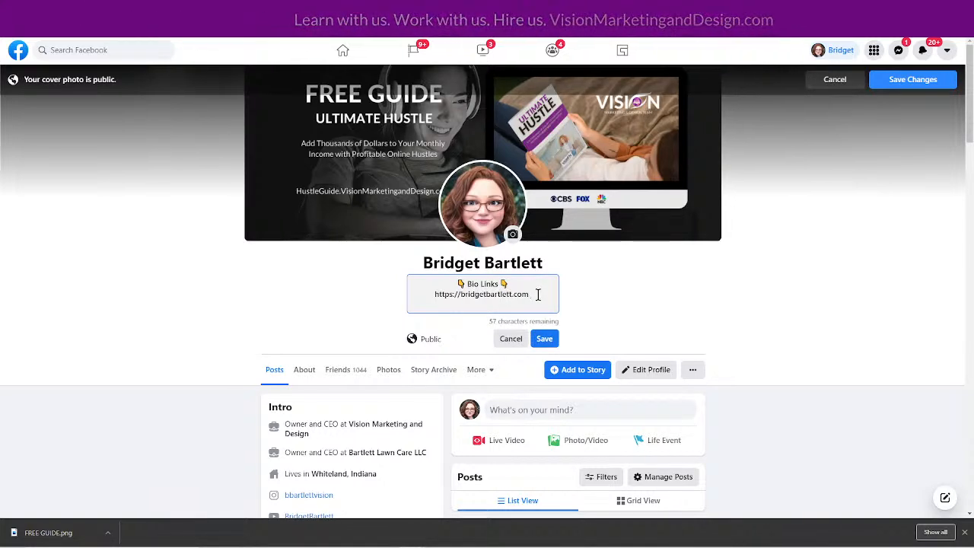
{"action": "type", "text": "FREE"}
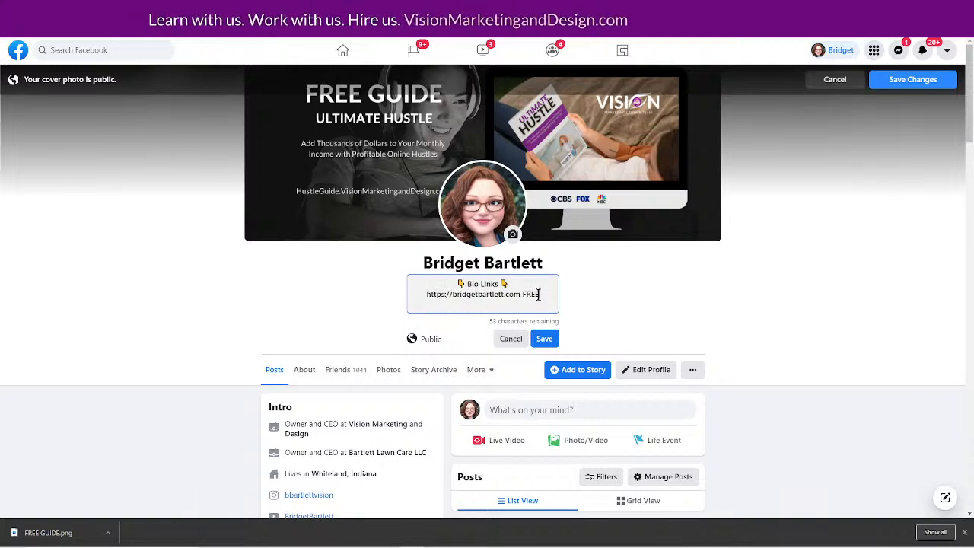
{"action": "type", "text": " GUIDE"}
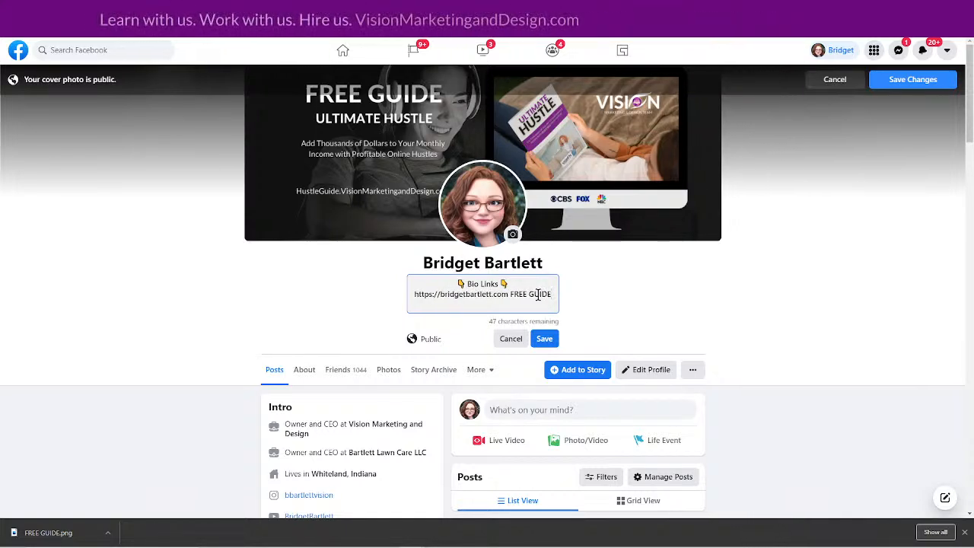
{"action": "type", "text": ": Ultimate"}
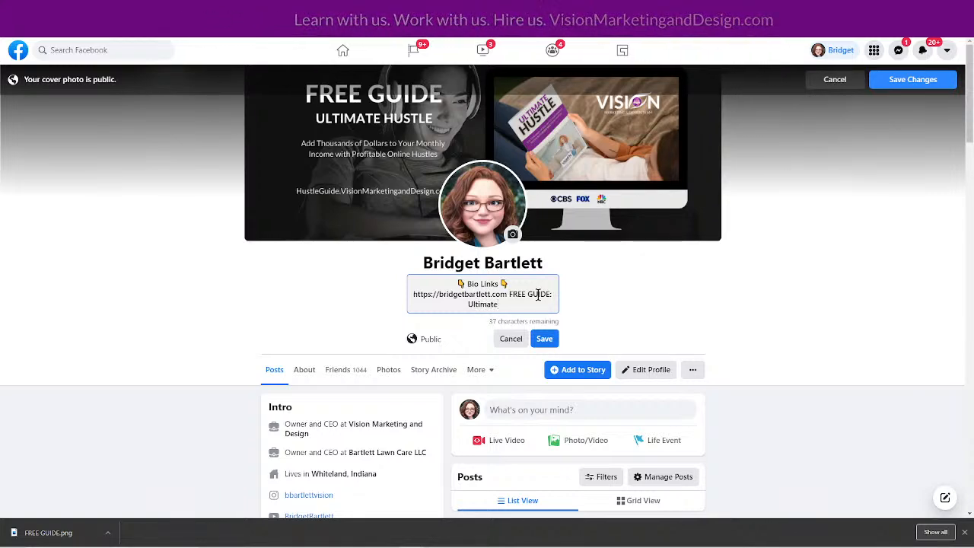
{"action": "key", "text": "BackSpace"}
{"action": "key", "text": "BackSpace"}
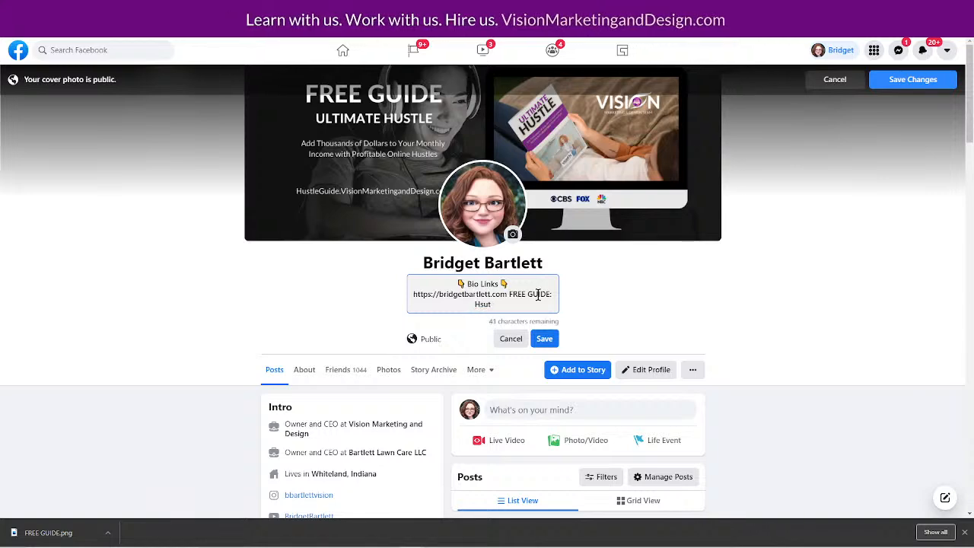
{"action": "type", "text": "ustleGuide"}
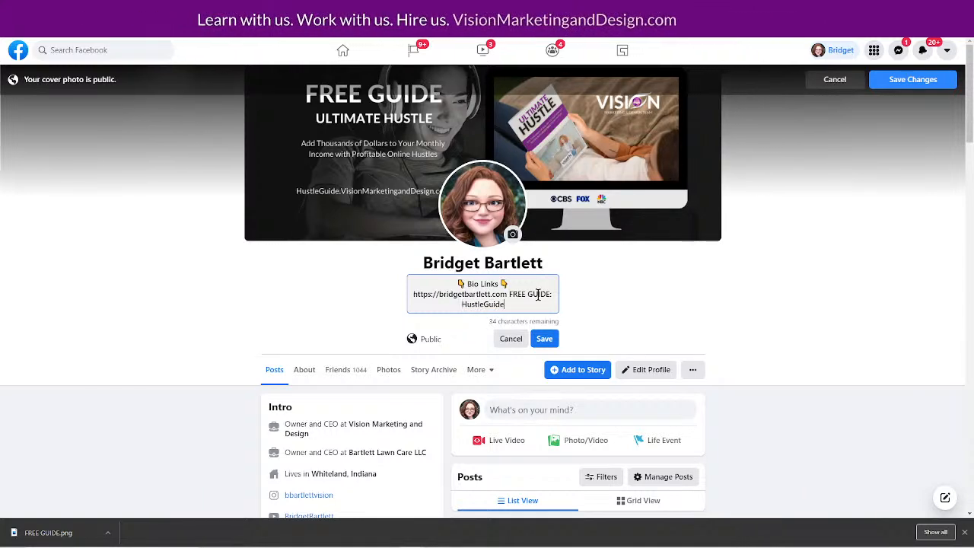
{"action": "type", "text": "."}
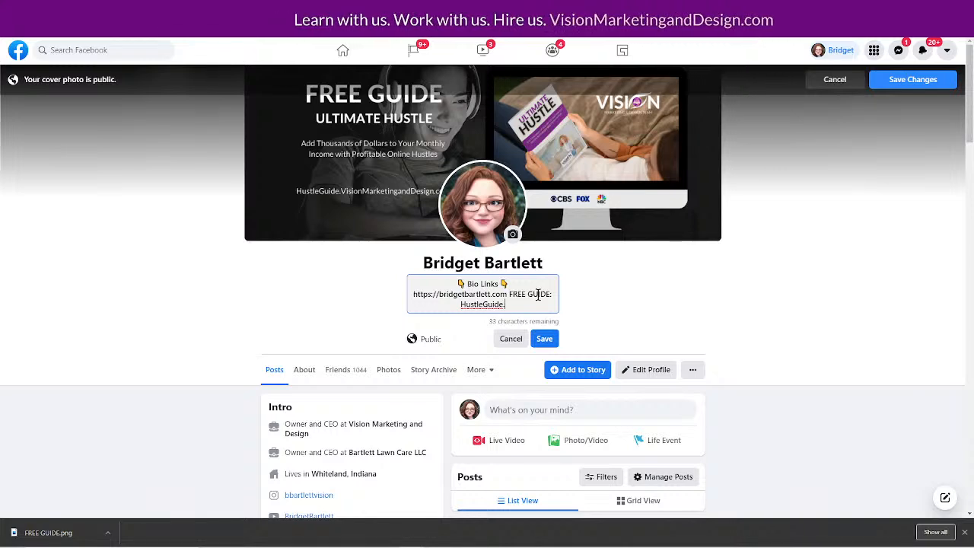
{"action": "type", "text": "Vision"}
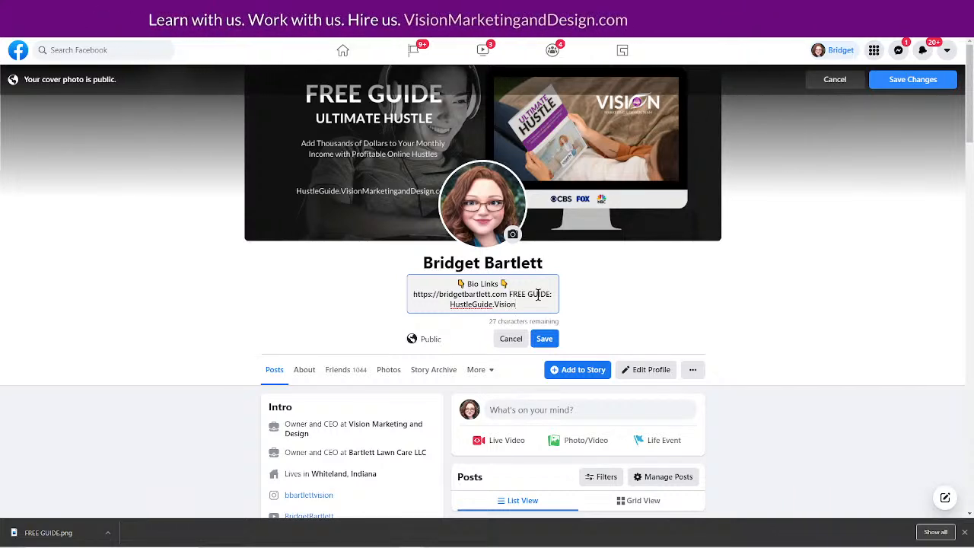
{"action": "type", "text": "Marketingand"}
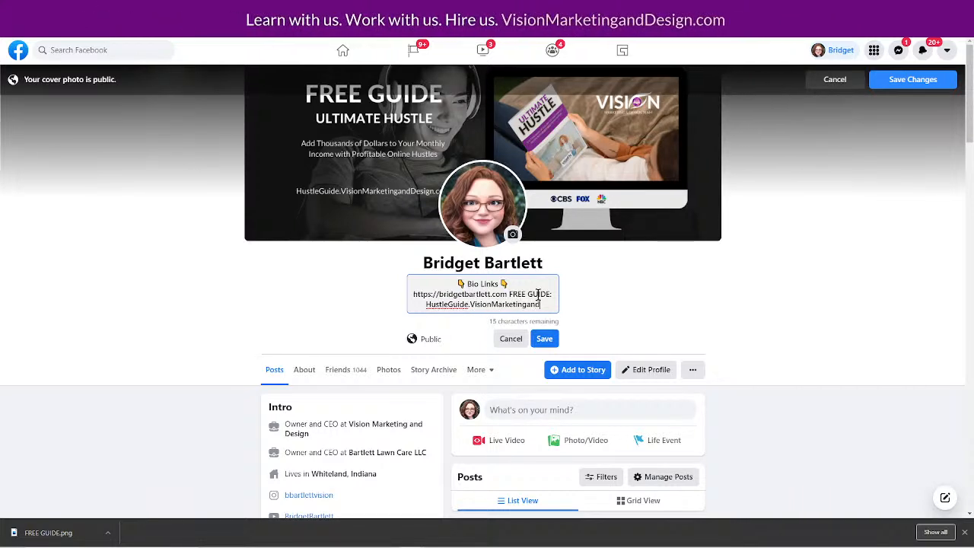
{"action": "type", "text": "Design.com"}
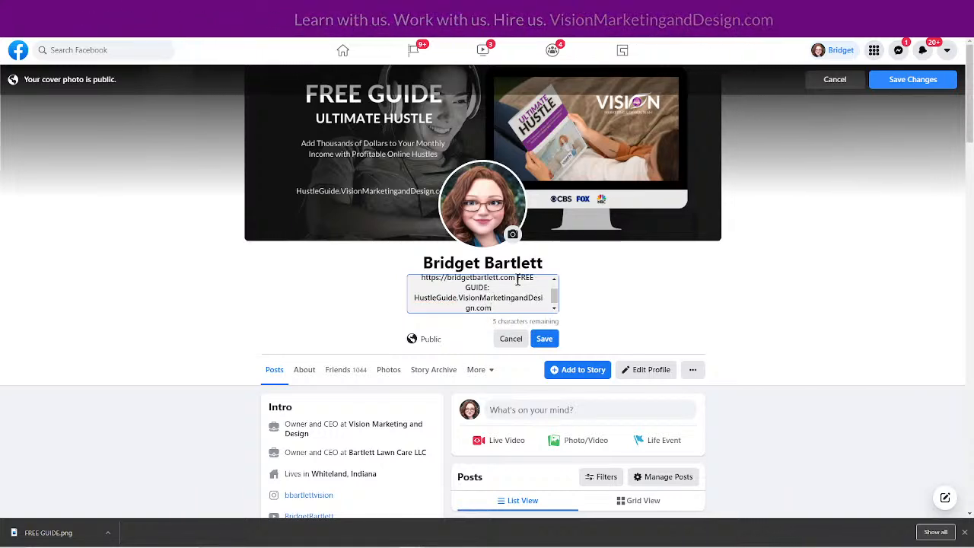
- Put the FREE GUIDE text on its own line in the bio, save the bio and skip sharing it to News Feed
{"action": "left_click", "coordinate": [518, 279]}
{"action": "key", "text": "Return"}
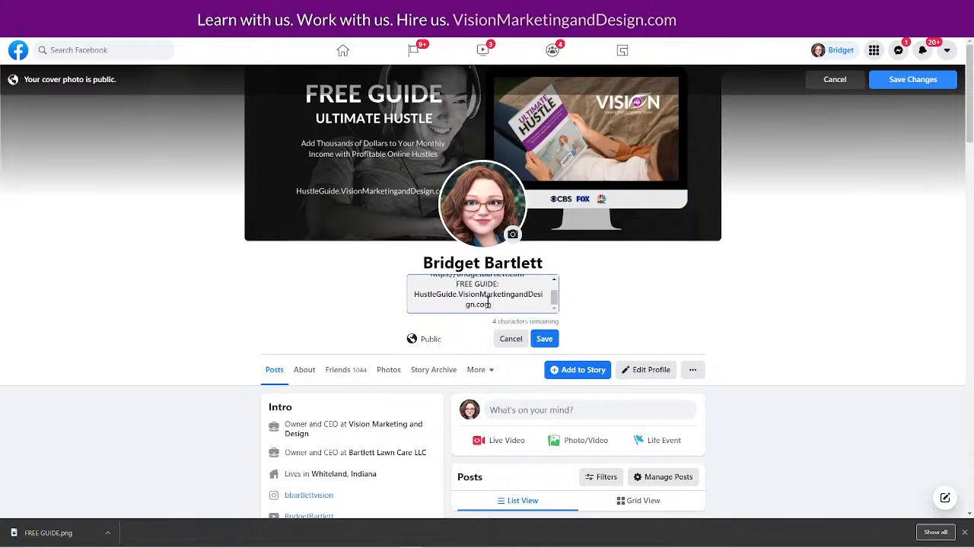
{"action": "scroll", "coordinate": [488, 304], "scroll_direction": "up", "scroll_amount": 1}
{"action": "left_click_drag", "start_coordinate": [457, 304], "coordinate": [501, 311]}
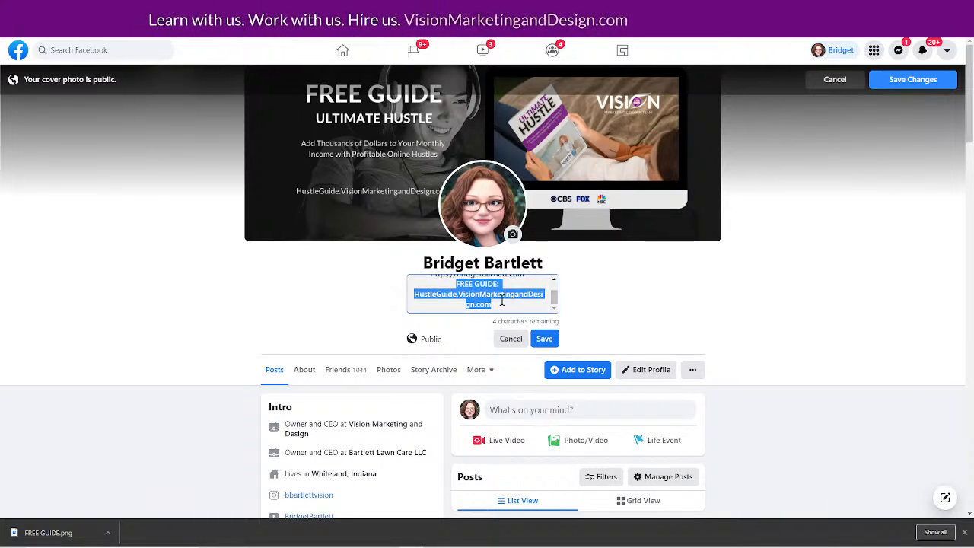
{"action": "scroll", "coordinate": [532, 320], "scroll_direction": "up", "scroll_amount": 1}
{"action": "left_click", "coordinate": [546, 339]}
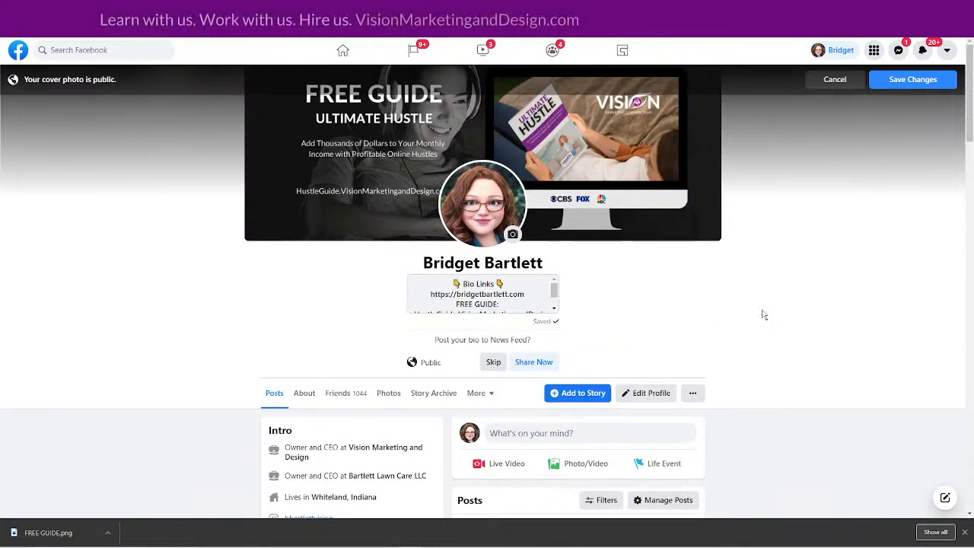
{"action": "left_click", "coordinate": [493, 361]}
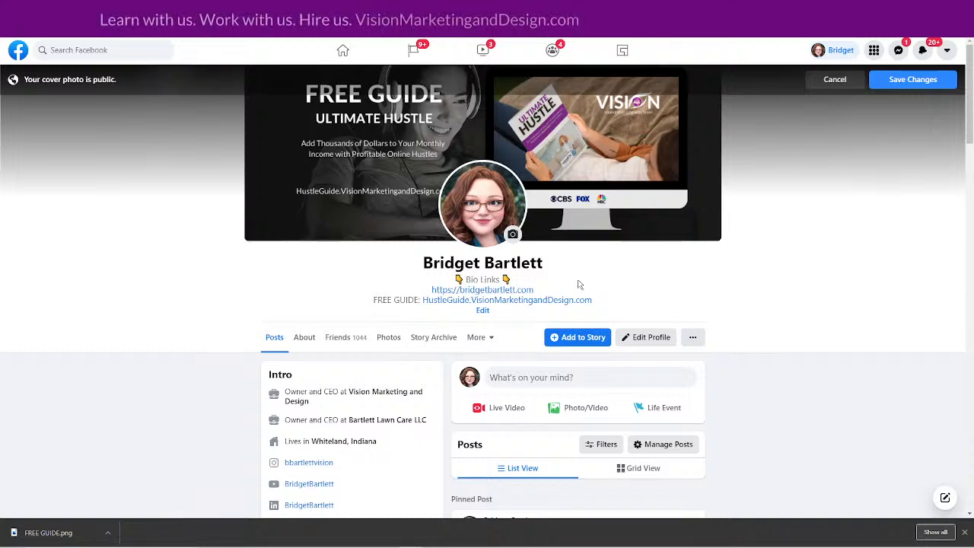
- Remove both pointing-hand emojis, put "Bio Links:" on the same line as the first link, and save the bio without sharing it
{"action": "left_click", "coordinate": [483, 311]}
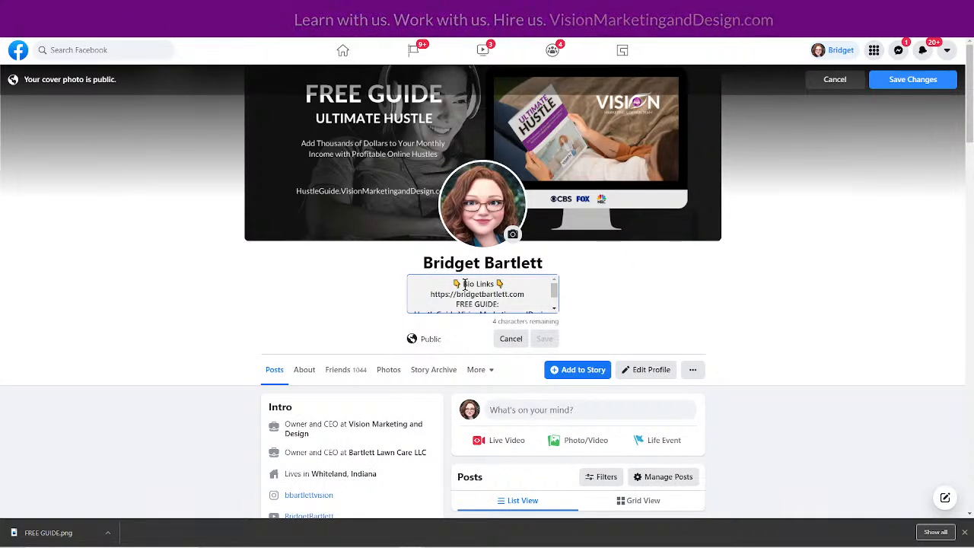
{"action": "key", "text": "BackSpace"}
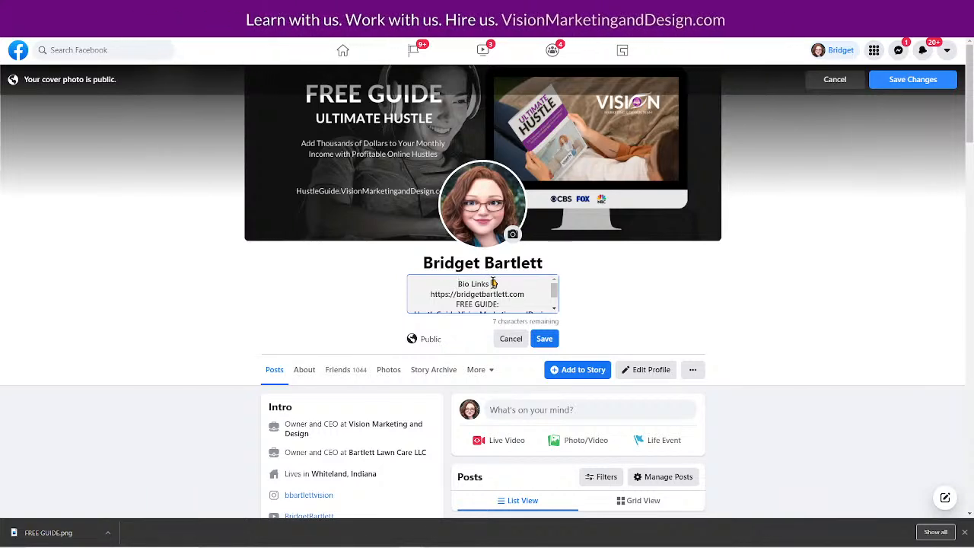
{"action": "key", "text": "BackSpace"}
{"action": "key", "text": "Delete"}
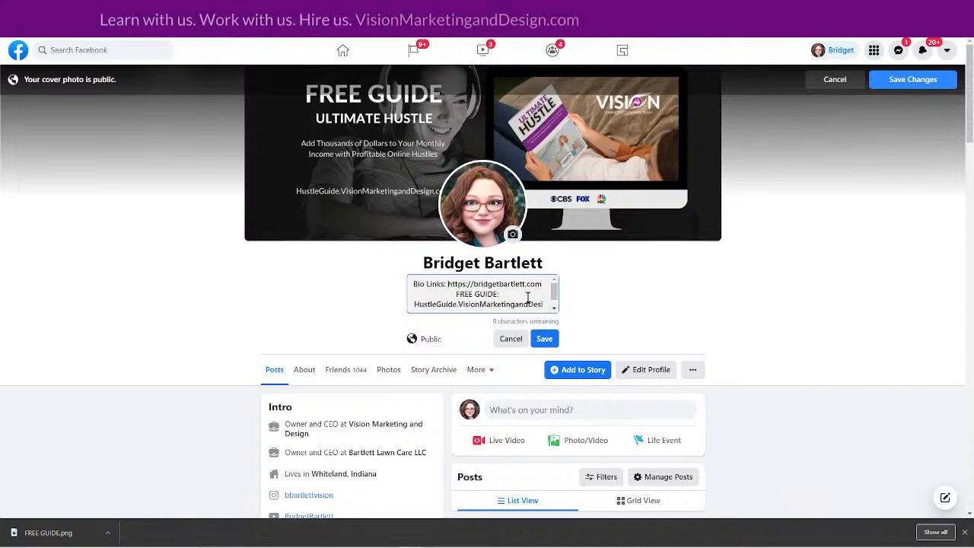
{"action": "left_click", "coordinate": [544, 339]}
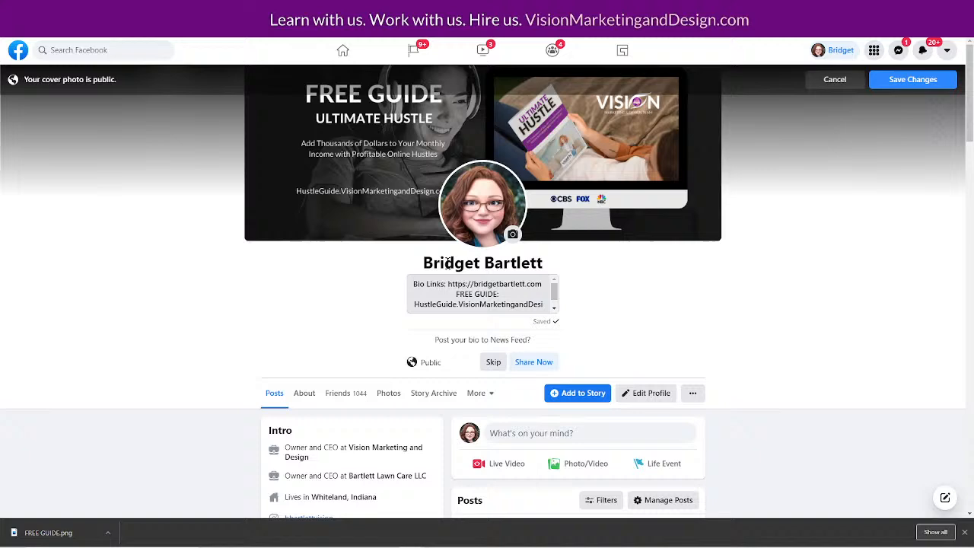
{"action": "left_click", "coordinate": [493, 361]}
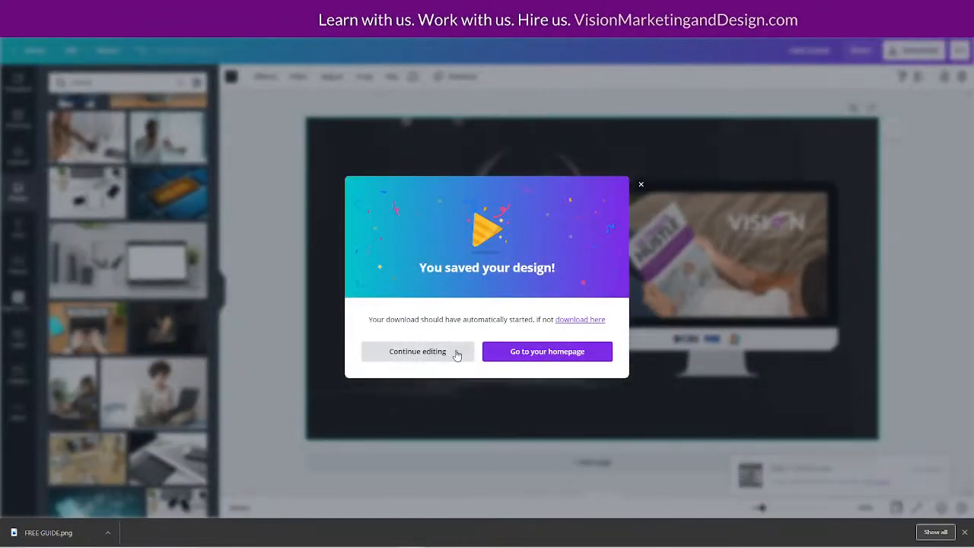
- Switch to Canva, continue editing the cover design and delete the HustleGuide.VisionMarketingandDesign.com text
{"action": "left_click", "coordinate": [457, 355]}
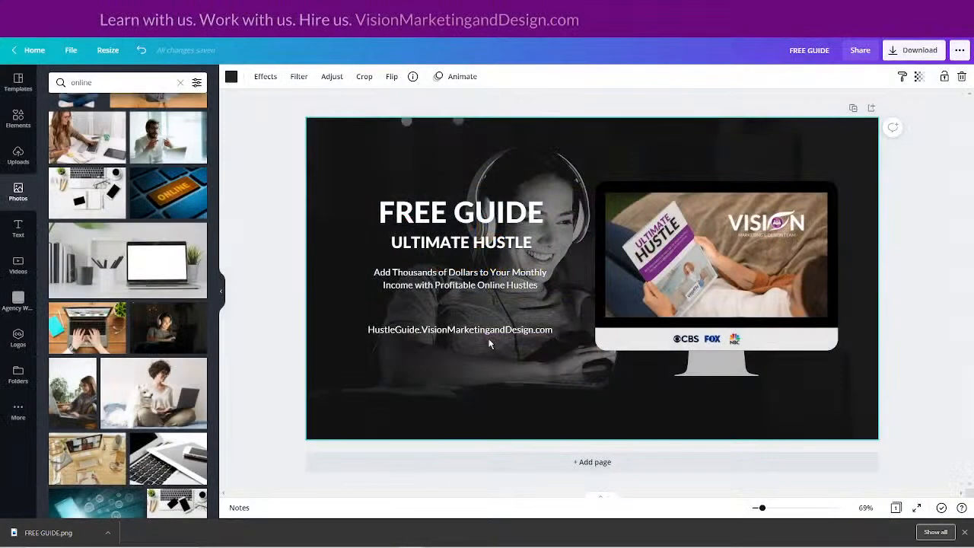
{"action": "left_click", "coordinate": [469, 333]}
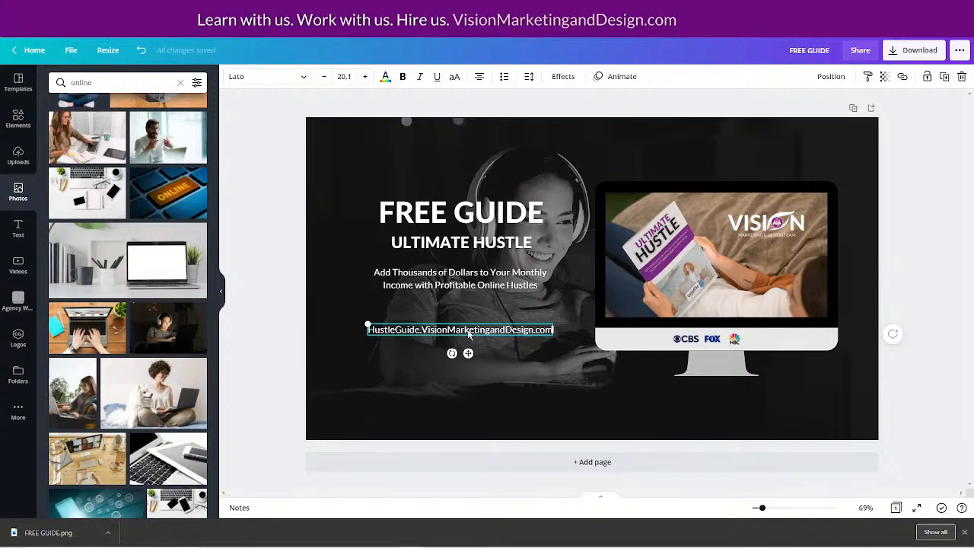
{"action": "key", "text": "Delete"}
- Shrink the monitor mockup to about three quarters of its size and reposition it with its screen image and logos beside the text
{"action": "left_click", "coordinate": [764, 364]}
{"action": "left_click", "coordinate": [784, 354]}
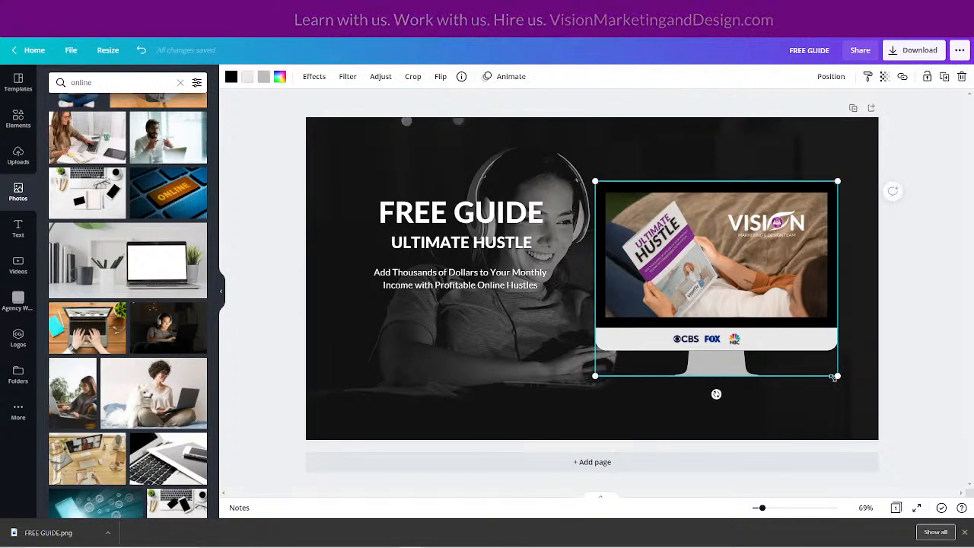
{"action": "left_click_drag", "start_coordinate": [838, 376], "coordinate": [784, 337]}
{"action": "left_click_drag", "start_coordinate": [678, 302], "coordinate": [709, 320]}
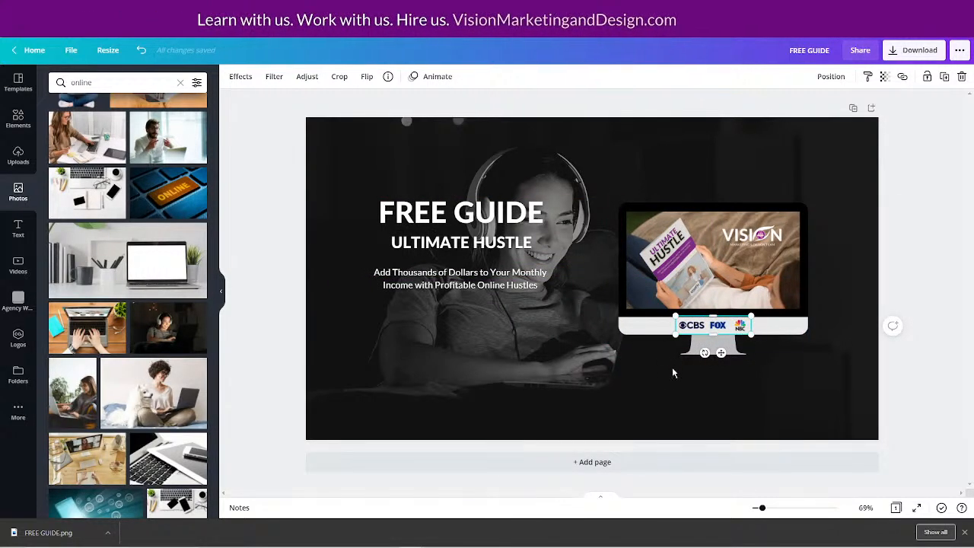
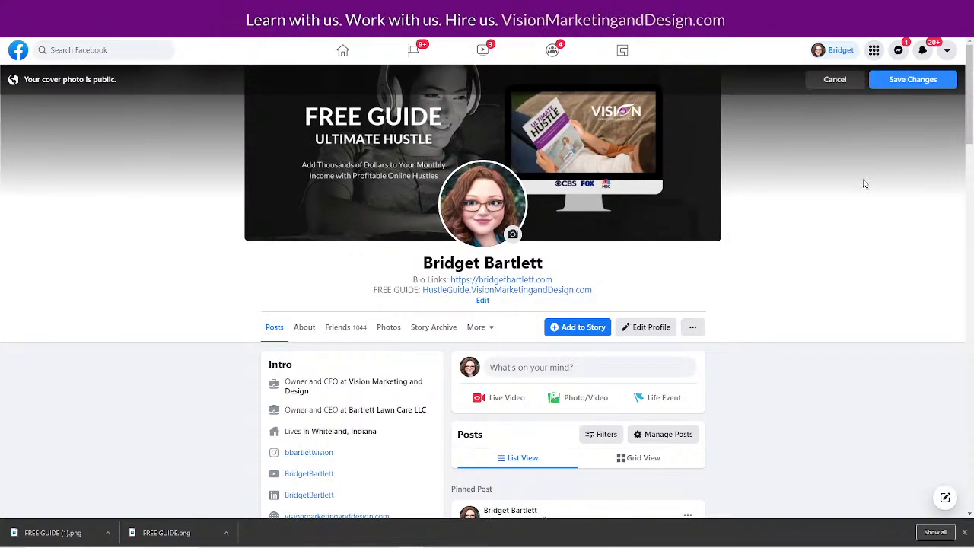
- Save the revised FREE GUIDE image as the profile's cover photo on Facebook
{"action": "left_click", "coordinate": [913, 79]}
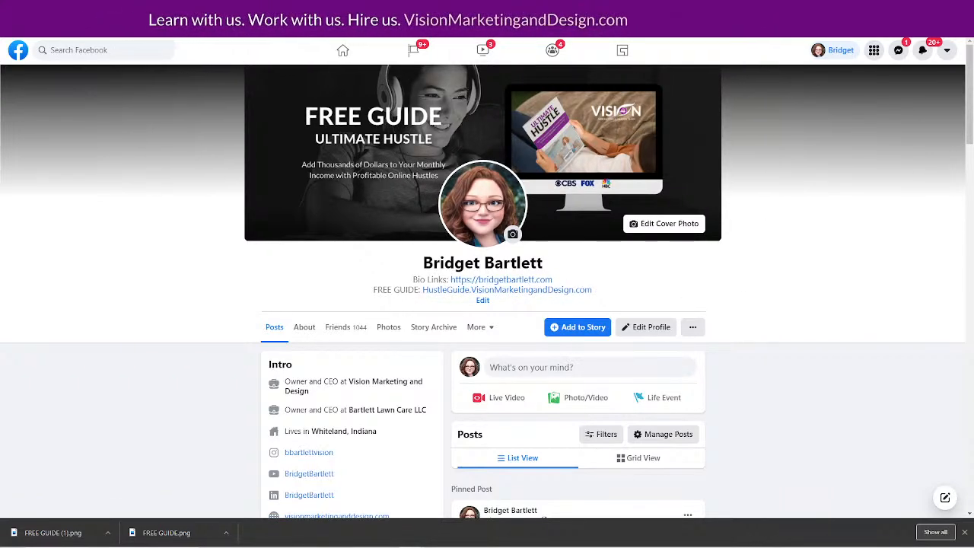
- Find the cover photo update post in the home feed and check the options available for it
{"action": "left_click", "coordinate": [339, 50]}
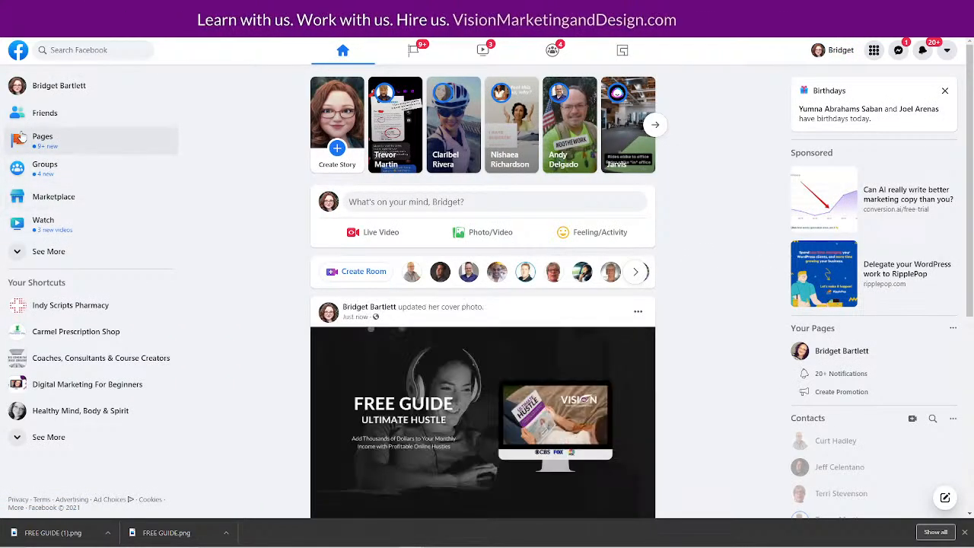
{"action": "left_click", "coordinate": [22, 137]}
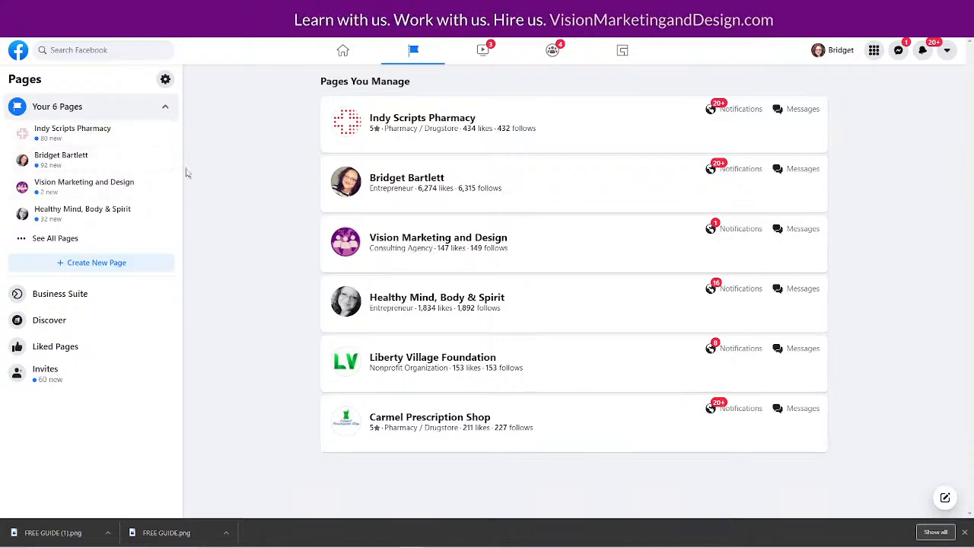
{"action": "key", "text": "alt+Left"}
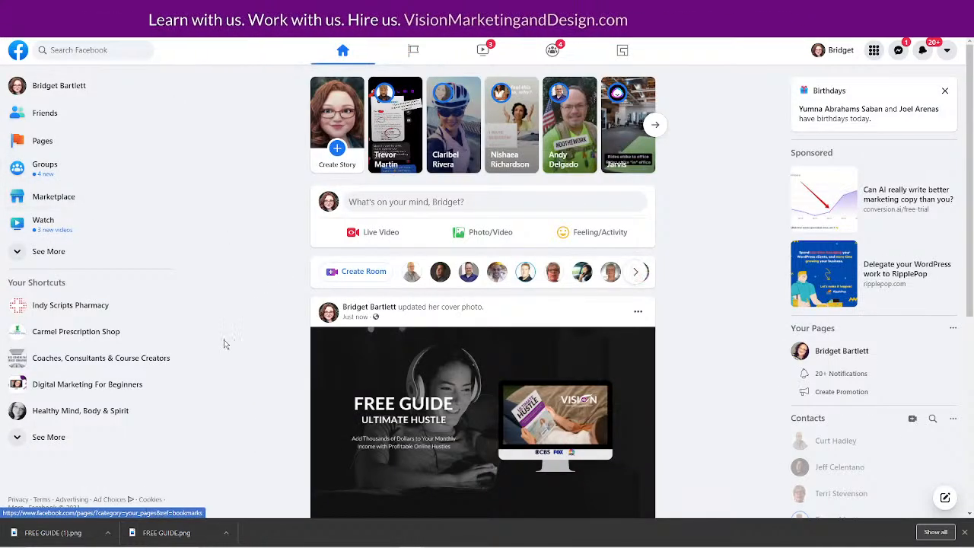
{"action": "scroll", "coordinate": [215, 390], "scroll_direction": "down", "scroll_amount": 3}
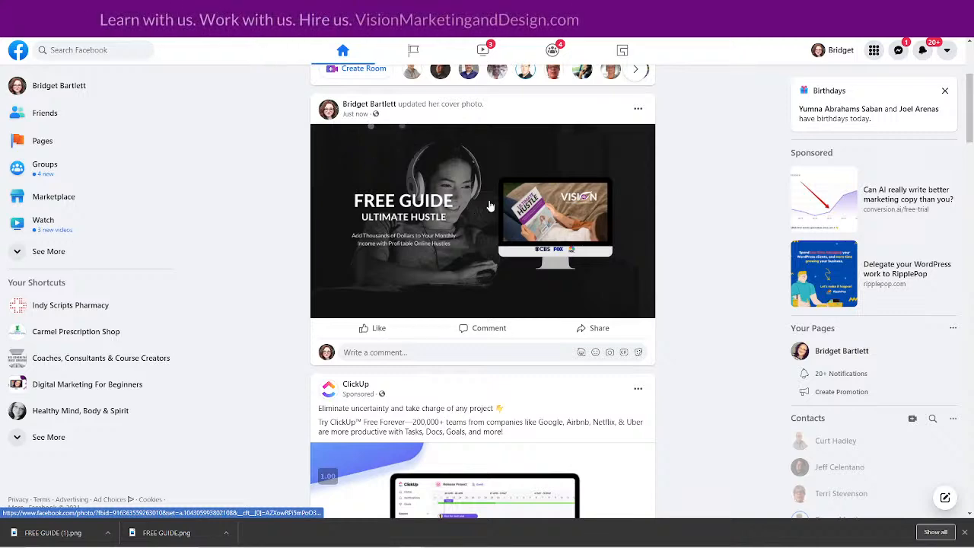
{"action": "left_click", "coordinate": [639, 109]}
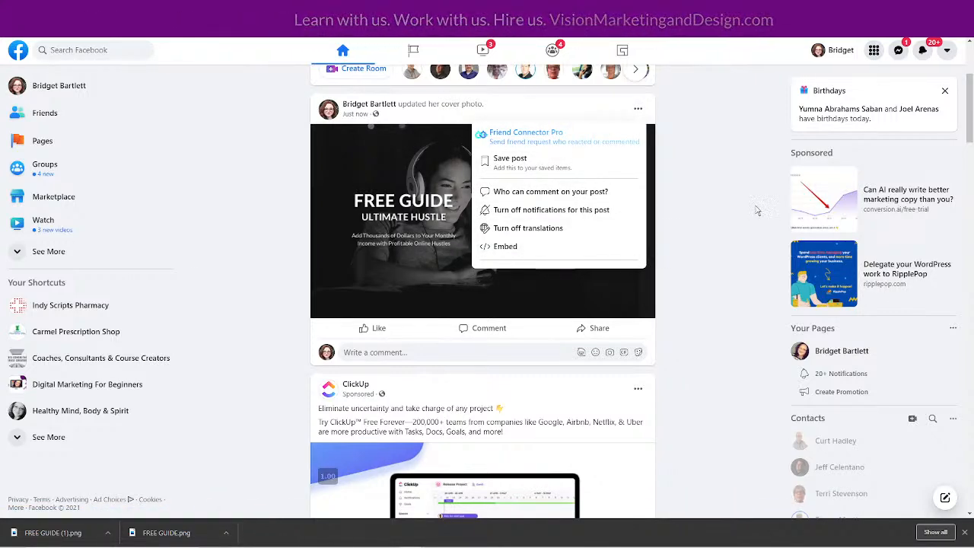
{"action": "scroll", "coordinate": [594, 213], "scroll_direction": "down", "scroll_amount": 1}
{"action": "scroll", "coordinate": [517, 225], "scroll_direction": "up", "scroll_amount": 2}
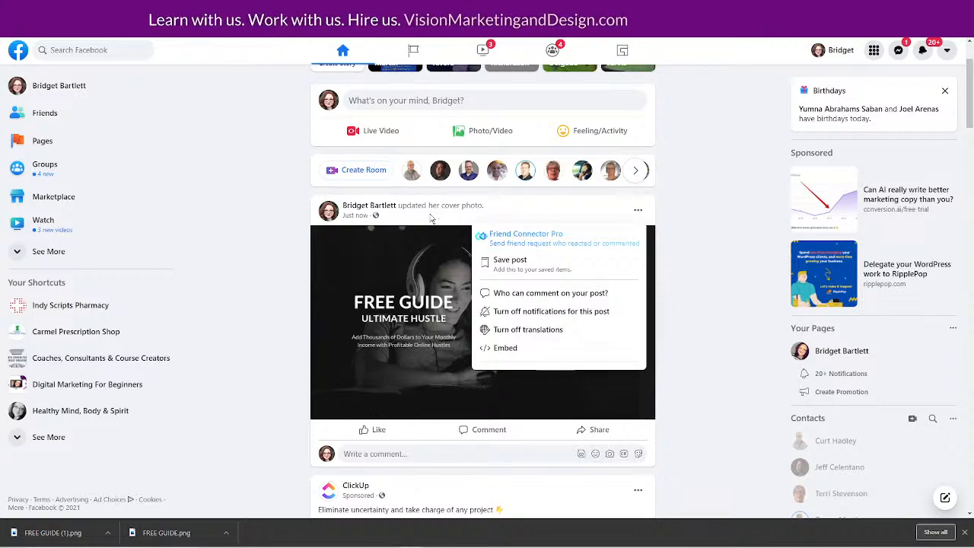
{"action": "left_click", "coordinate": [431, 218]}
{"action": "left_click", "coordinate": [638, 214]}
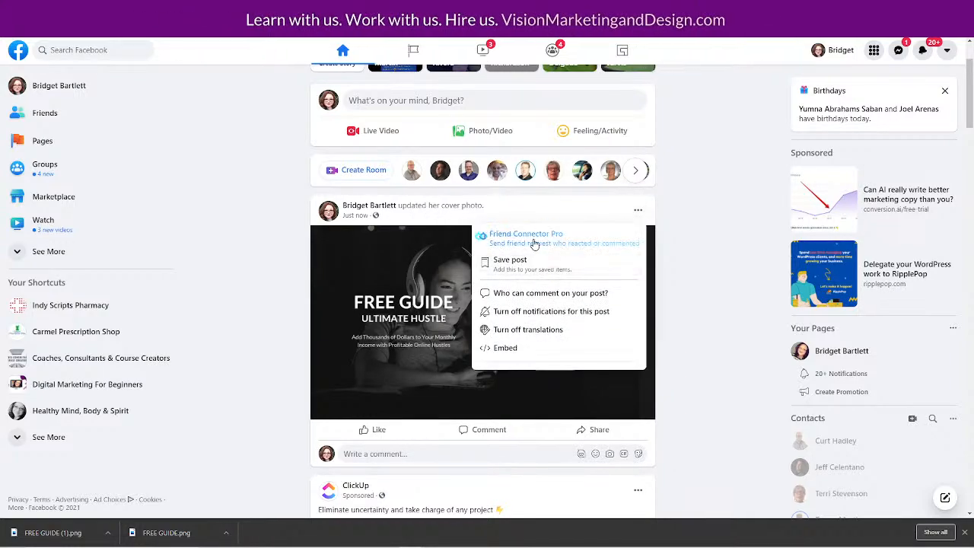
- Open the personal profile and look through its timeline for the cover photo update post
{"action": "left_click", "coordinate": [835, 50]}
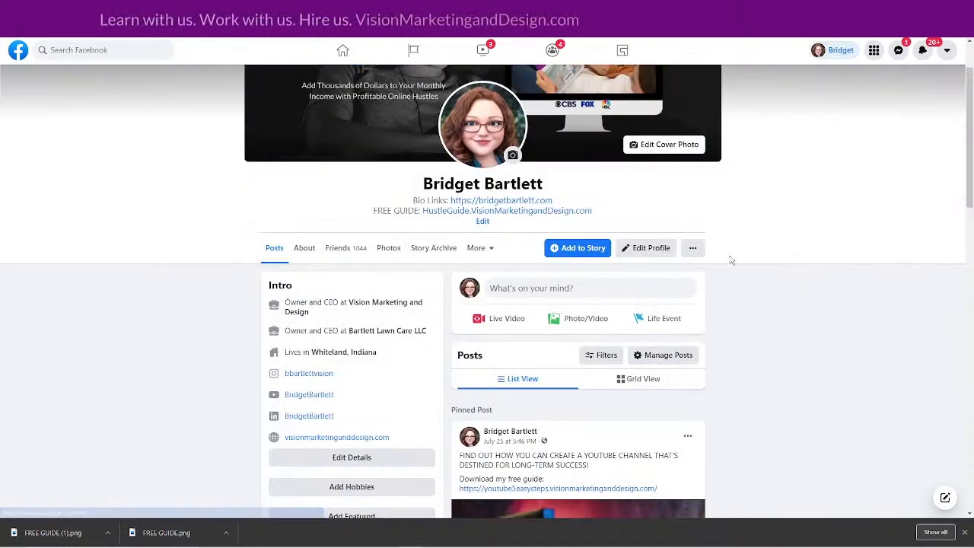
{"action": "scroll", "coordinate": [840, 271], "scroll_direction": "down", "scroll_amount": 4}
{"action": "scroll", "coordinate": [833, 269], "scroll_direction": "down", "scroll_amount": 6}
{"action": "scroll", "coordinate": [820, 261], "scroll_direction": "up", "scroll_amount": 10}
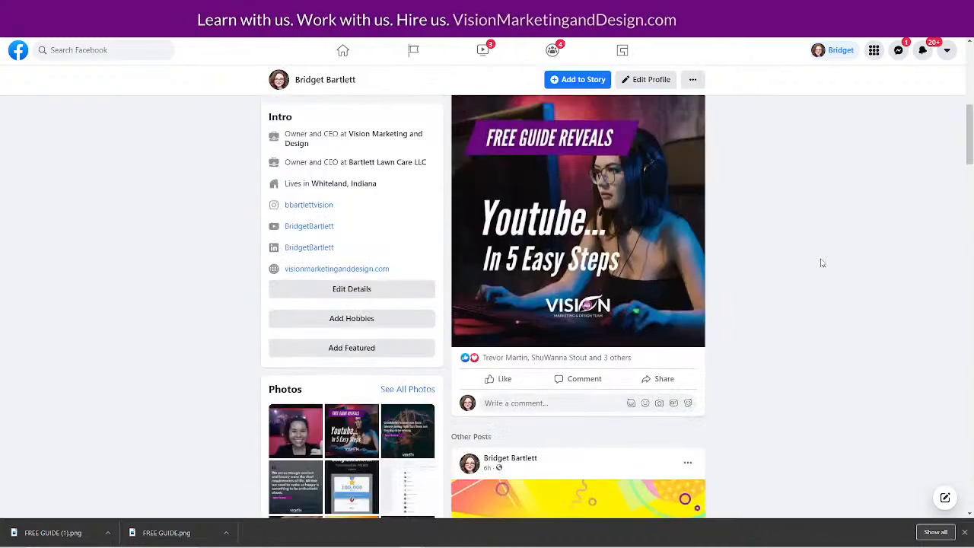
{"action": "scroll", "coordinate": [820, 255], "scroll_direction": "down", "scroll_amount": 10}
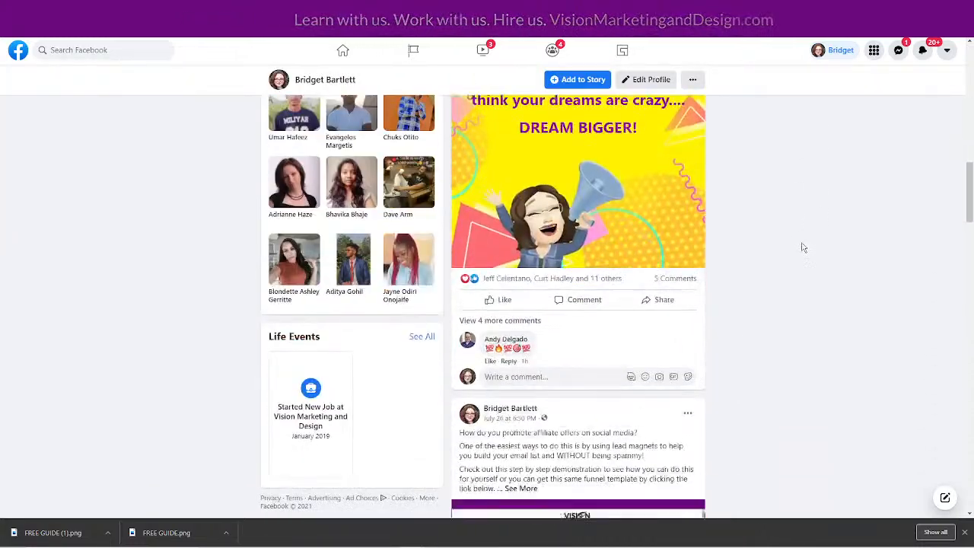
{"action": "scroll", "coordinate": [803, 248], "scroll_direction": "up", "scroll_amount": 10}
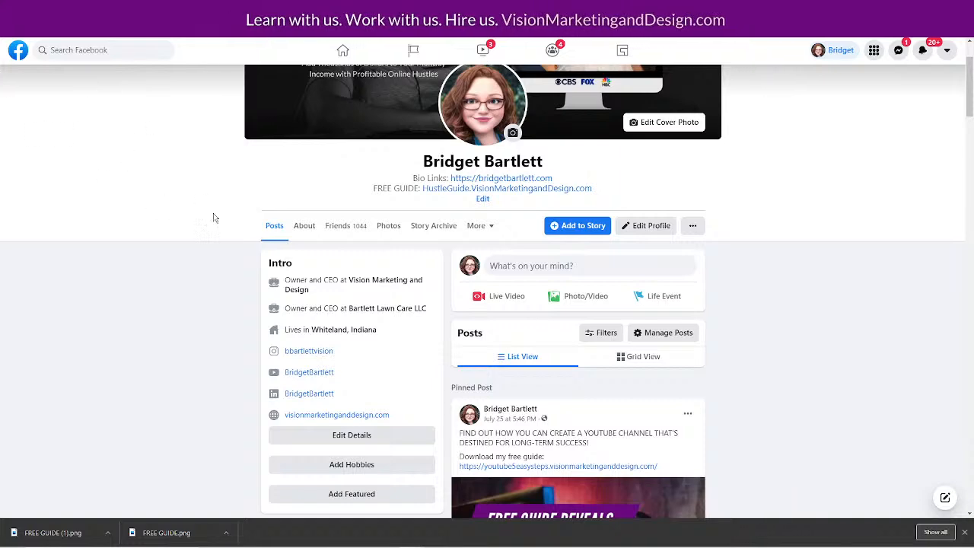
{"action": "scroll", "coordinate": [784, 370], "scroll_direction": "down", "scroll_amount": 3}
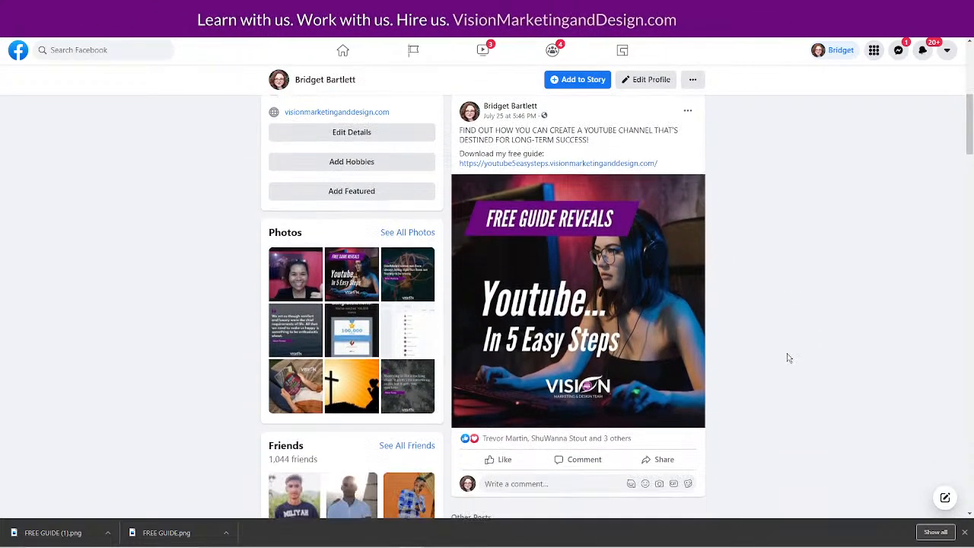
{"action": "scroll", "coordinate": [787, 354], "scroll_direction": "up", "scroll_amount": 3}
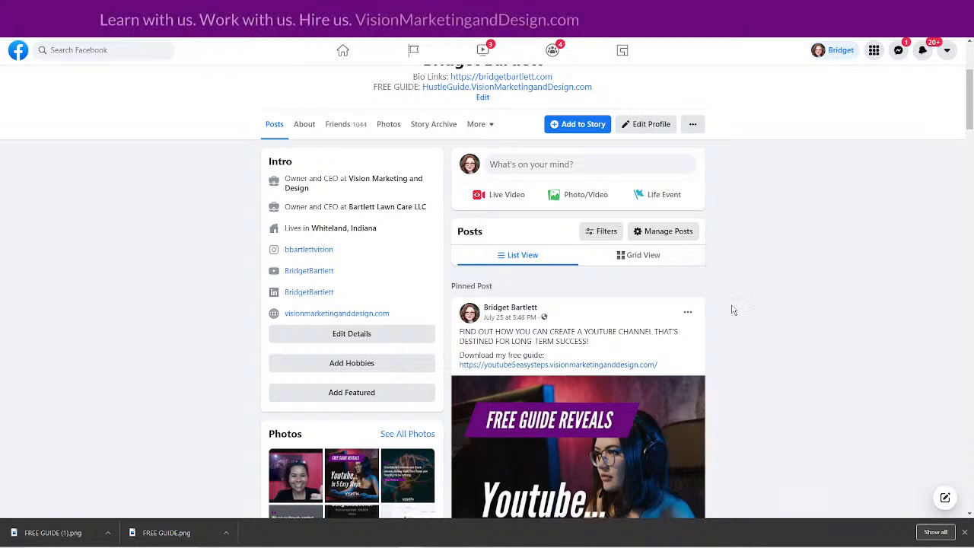
- Check the options available for the pinned YouTube guide post and view it alongside the profile's cover photo
{"action": "left_click", "coordinate": [688, 314]}
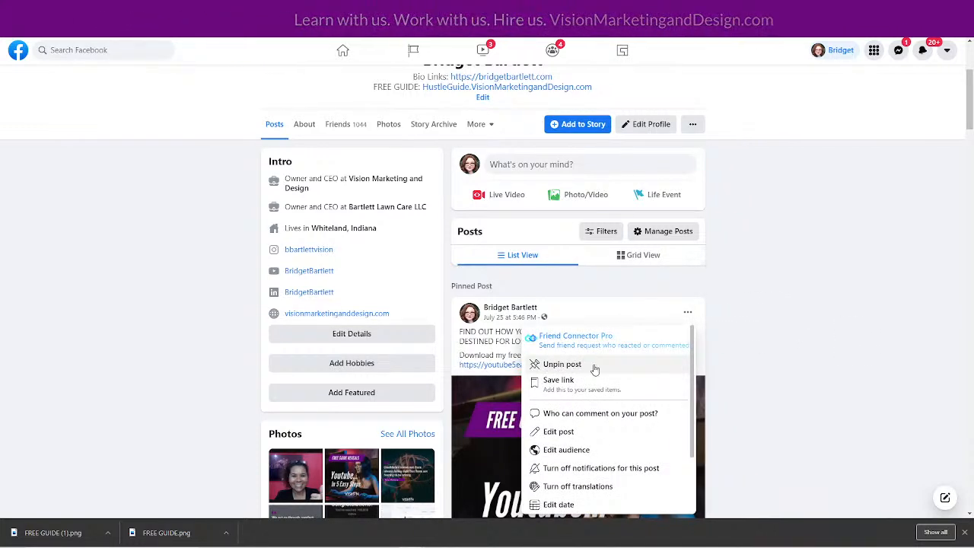
{"action": "left_click", "coordinate": [857, 347]}
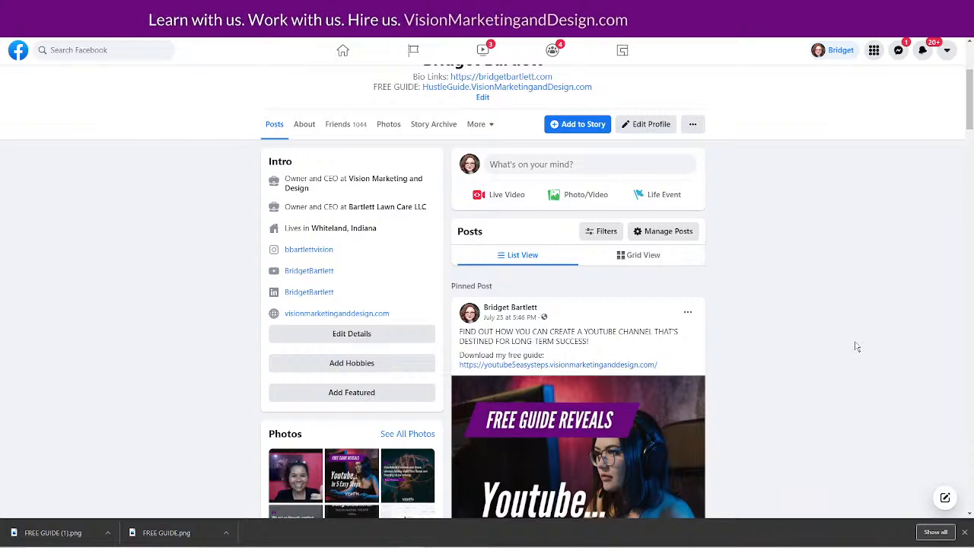
{"action": "scroll", "coordinate": [820, 338], "scroll_direction": "down", "scroll_amount": 1}
{"action": "scroll", "coordinate": [830, 325], "scroll_direction": "up", "scroll_amount": 2}
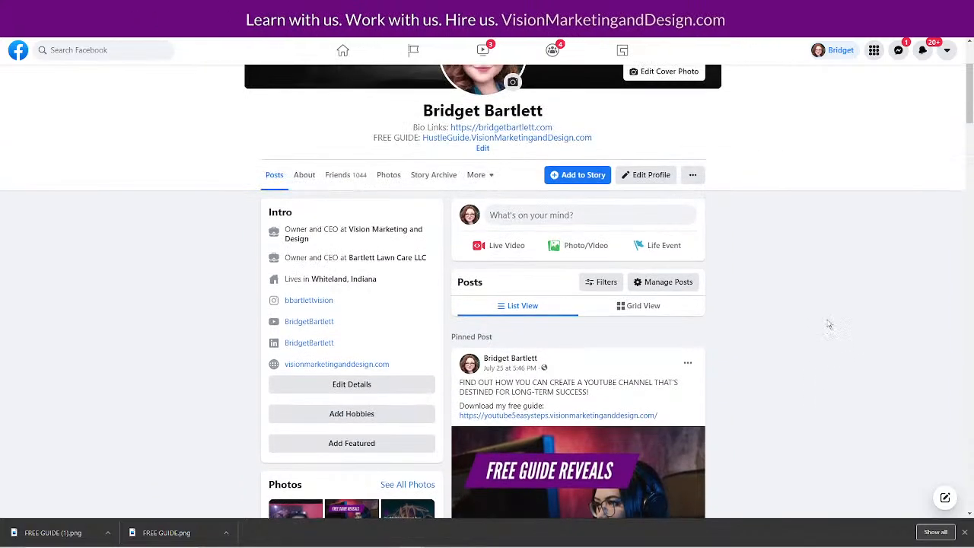
{"action": "scroll", "coordinate": [836, 312], "scroll_direction": "down", "scroll_amount": 6}
{"action": "scroll", "coordinate": [834, 314], "scroll_direction": "up", "scroll_amount": 3}
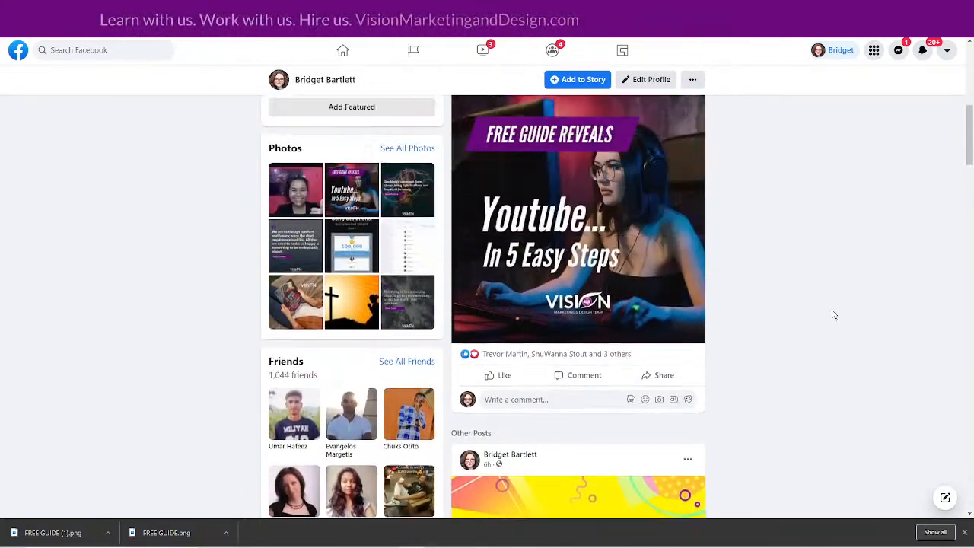
{"action": "scroll", "coordinate": [833, 314], "scroll_direction": "up", "scroll_amount": 6}
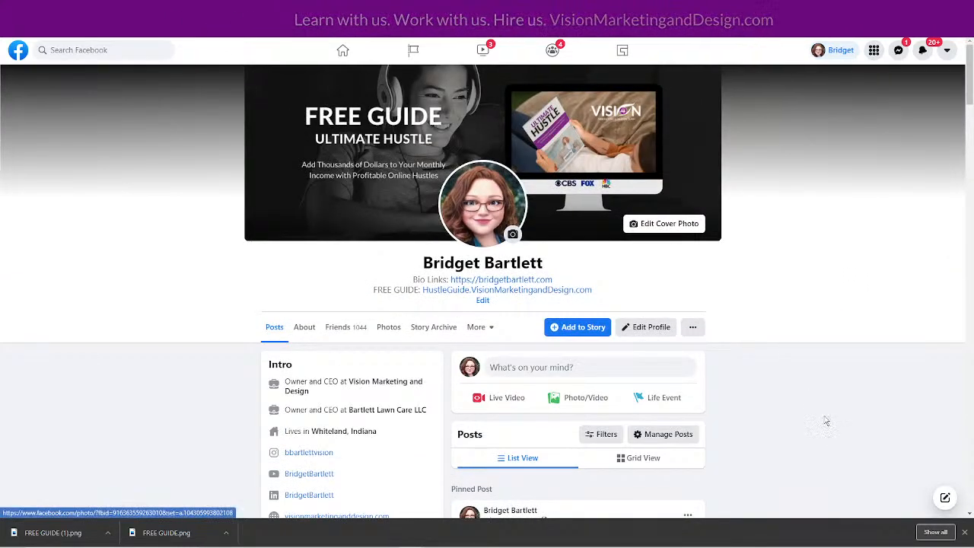
- Examine the pinned post and the other timeline posts below it
{"action": "scroll", "coordinate": [807, 402], "scroll_direction": "down", "scroll_amount": 5}
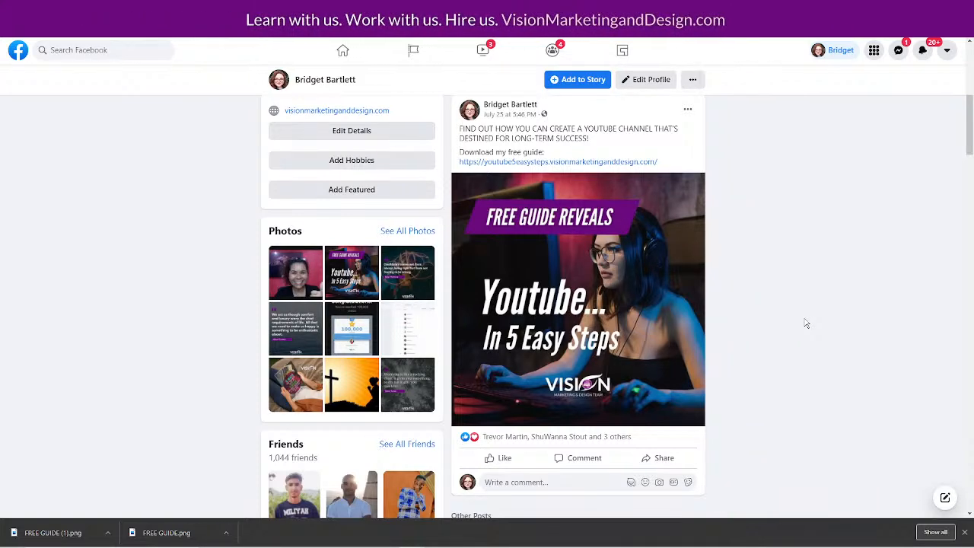
{"action": "scroll", "coordinate": [844, 335], "scroll_direction": "down", "scroll_amount": 3}
{"action": "scroll", "coordinate": [818, 348], "scroll_direction": "down", "scroll_amount": 5}
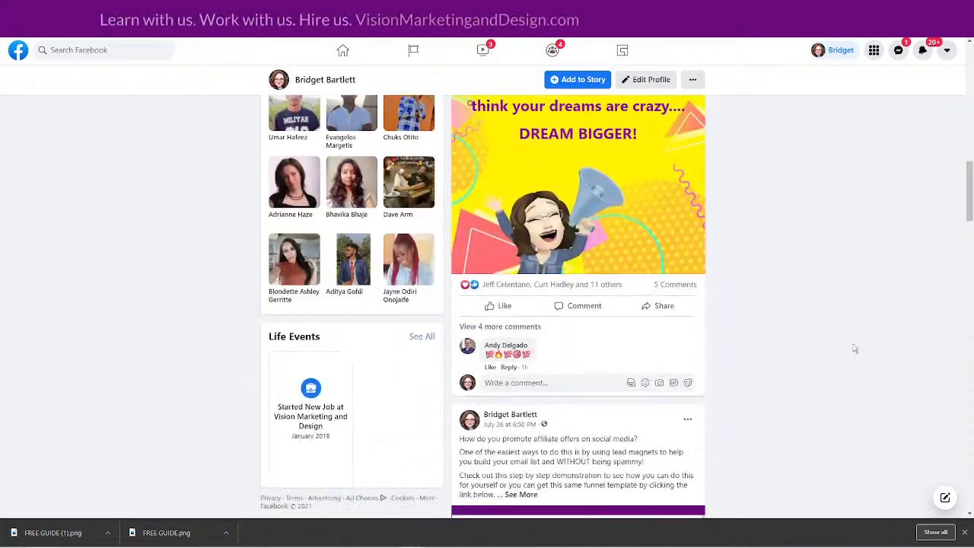
{"action": "scroll", "coordinate": [585, 390], "scroll_direction": "down", "scroll_amount": 8}
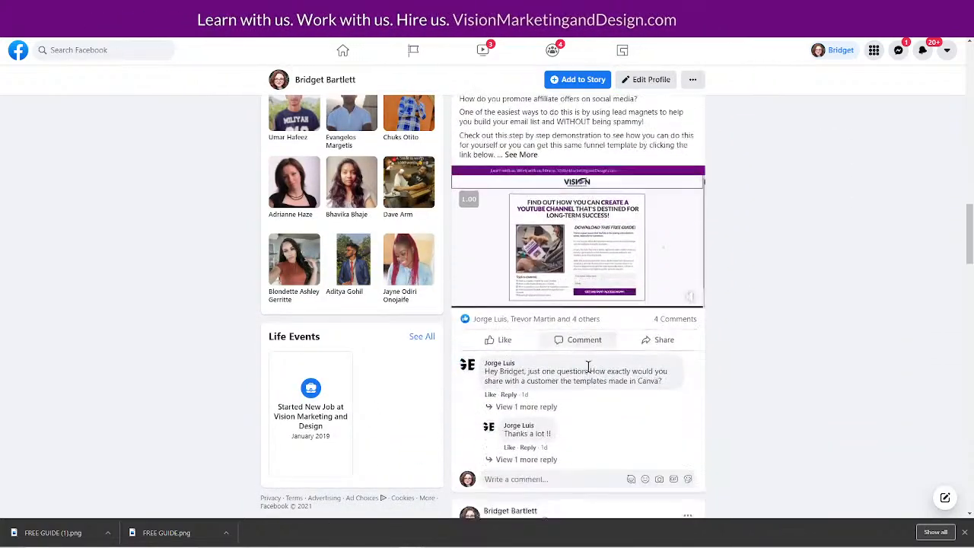
{"action": "scroll", "coordinate": [779, 337], "scroll_direction": "up", "scroll_amount": 15}
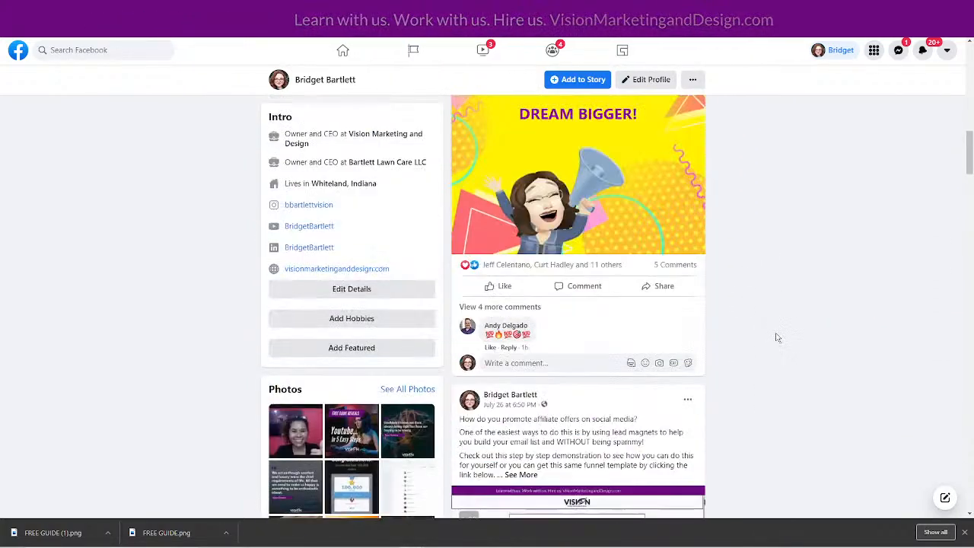
{"action": "scroll", "coordinate": [801, 328], "scroll_direction": "up", "scroll_amount": 1}
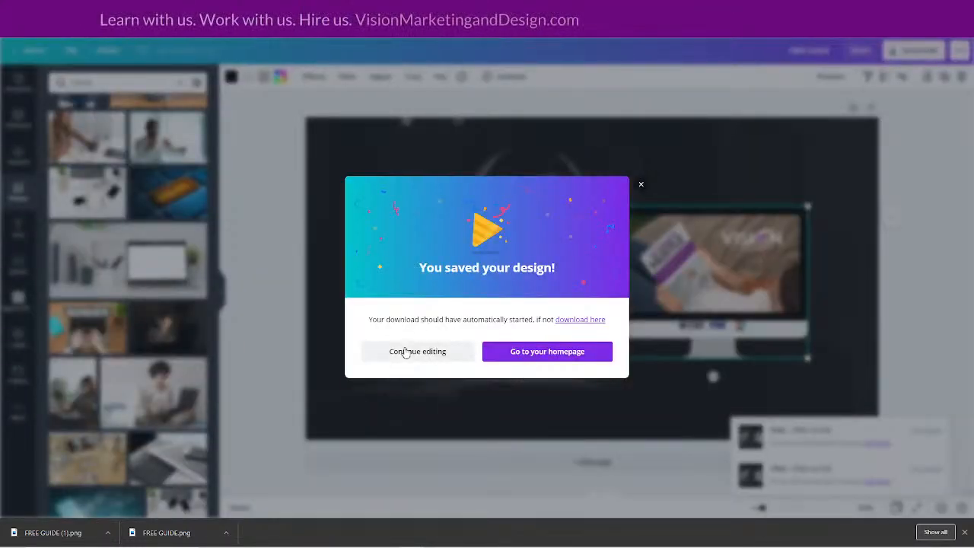
- Switch to Canva, centre the CBS, FOX and NBC logos on the monitor's lower frame and download the revised design
{"action": "left_click", "coordinate": [405, 352]}
{"action": "left_click", "coordinate": [738, 334]}
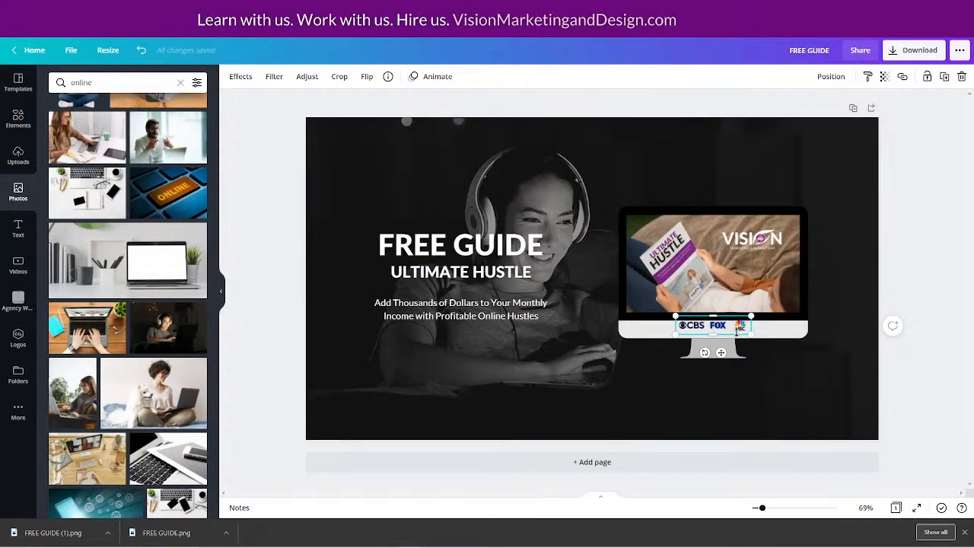
{"action": "left_click_drag", "start_coordinate": [738, 328], "coordinate": [716, 338]}
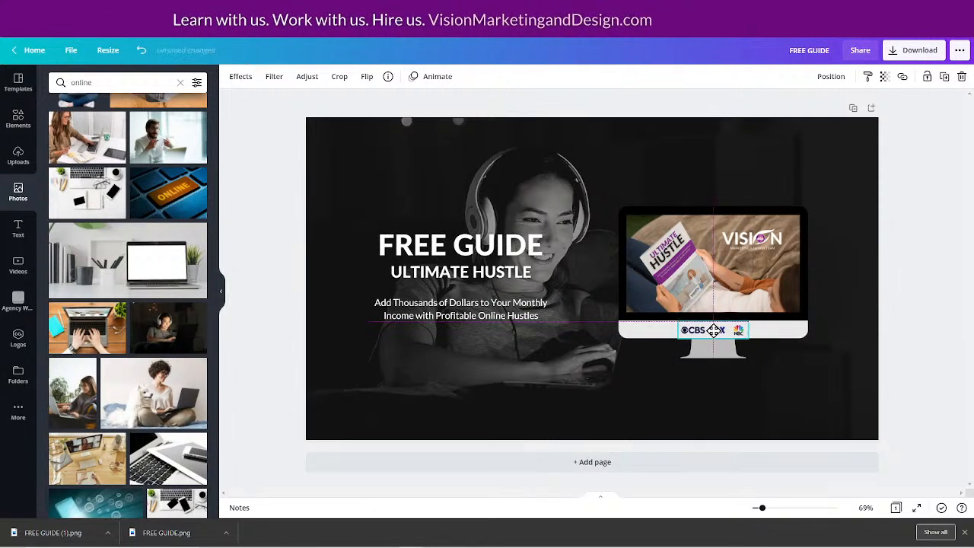
{"action": "left_click", "coordinate": [912, 50]}
{"action": "left_click", "coordinate": [905, 241]}
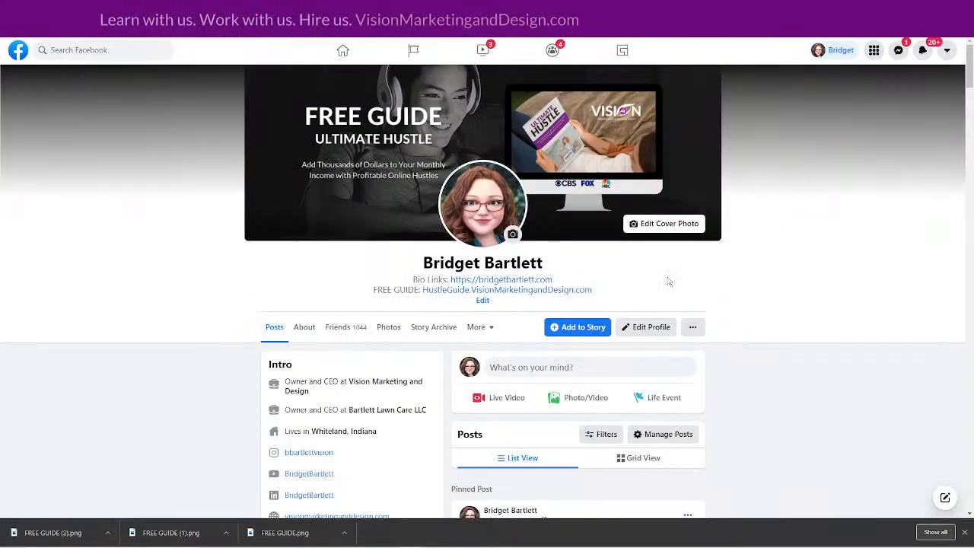
{"action": "left_click", "coordinate": [664, 223]}
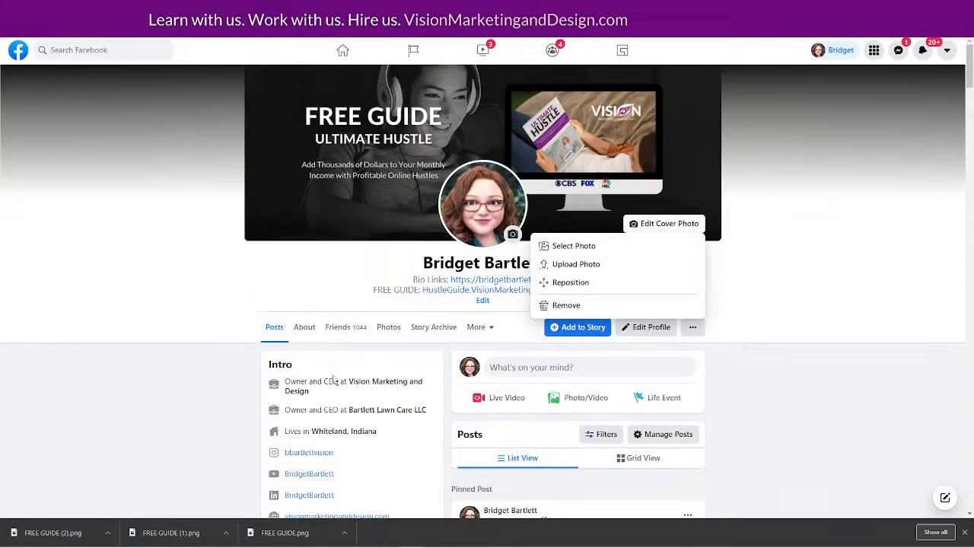
{"action": "left_click", "coordinate": [564, 246]}
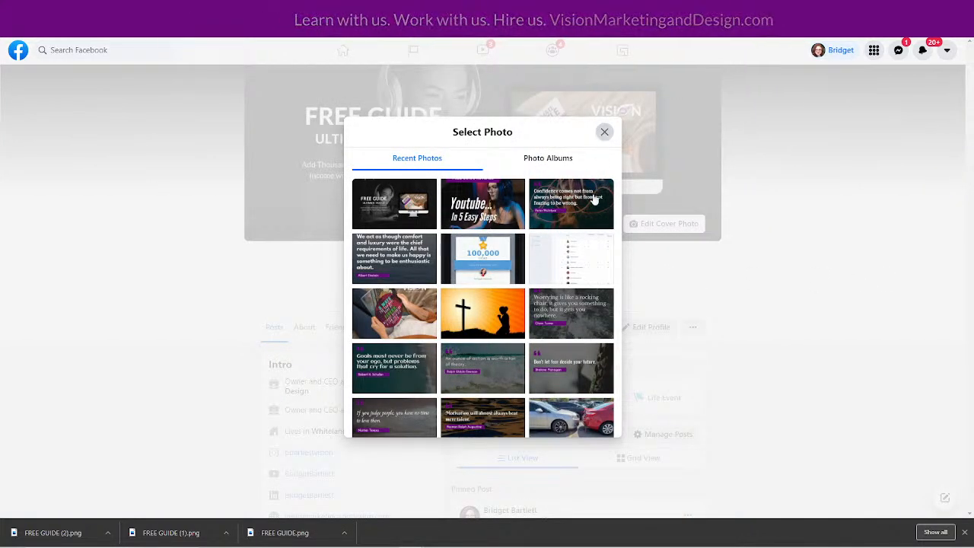
{"action": "left_click", "coordinate": [604, 131]}
- Upload FREE GUIDE (2).png from the Downloads folder as the profile's cover photo, shift it slightly upward and save it
{"action": "left_click", "coordinate": [670, 224]}
{"action": "left_click", "coordinate": [577, 264]}
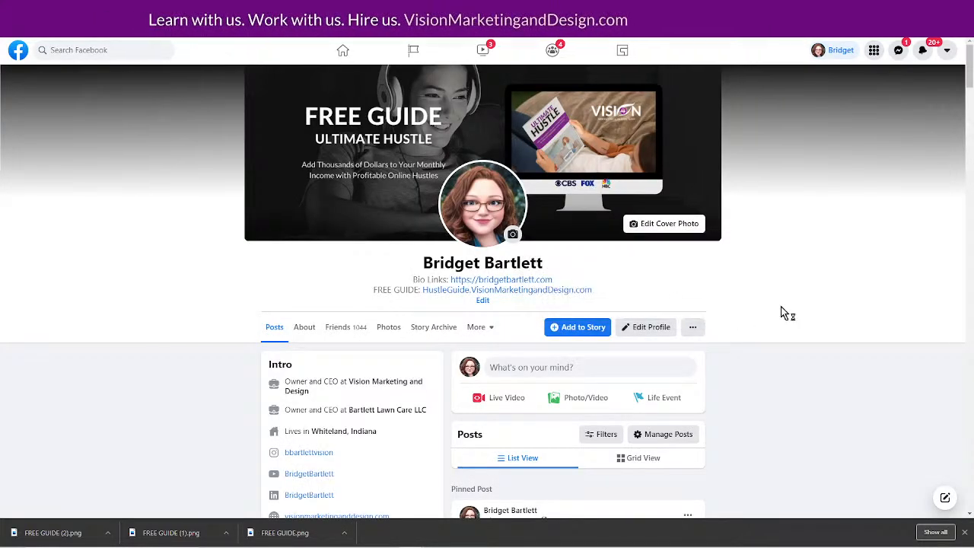
{"action": "left_click", "coordinate": [46, 213]}
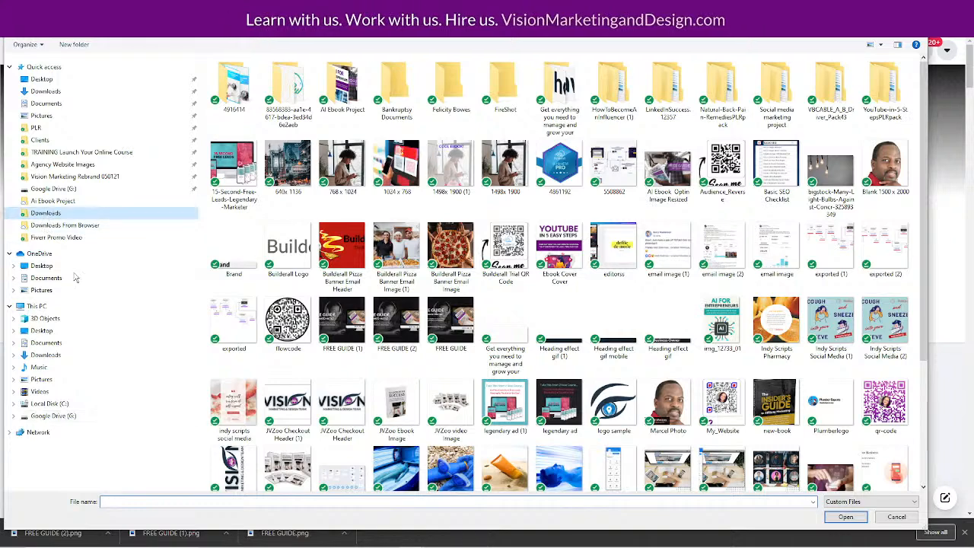
{"action": "type", "text": "free"}
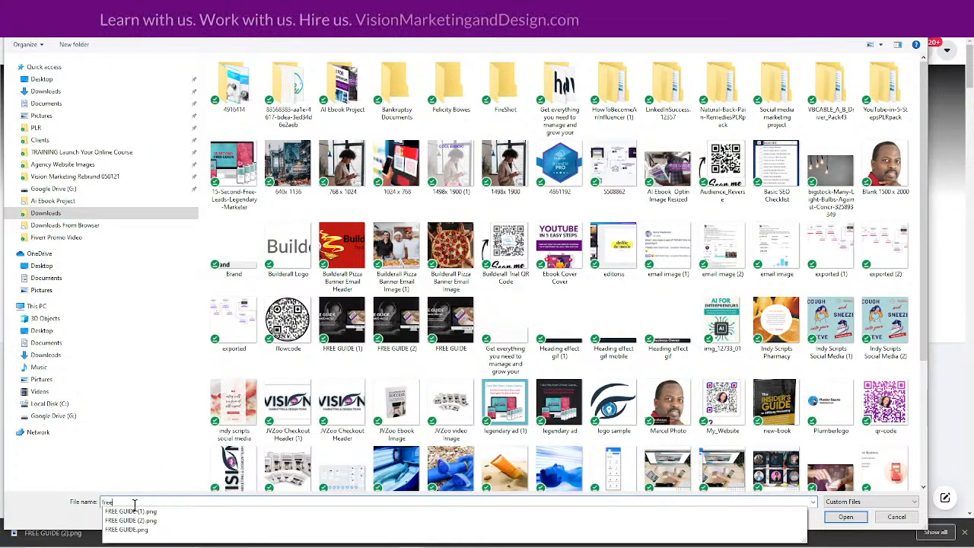
{"action": "left_click", "coordinate": [493, 530]}
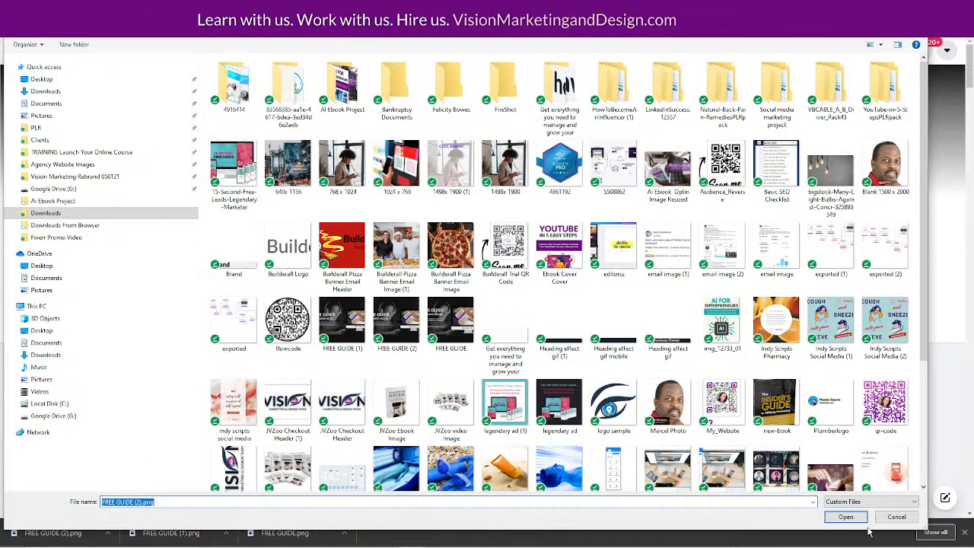
{"action": "left_click", "coordinate": [846, 517]}
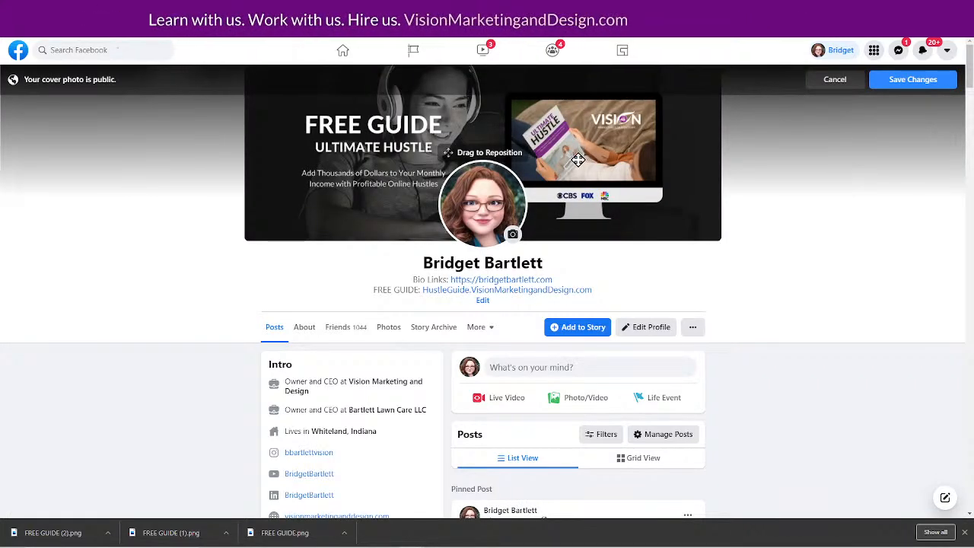
{"action": "left_click_drag", "start_coordinate": [578, 159], "coordinate": [566, 153]}
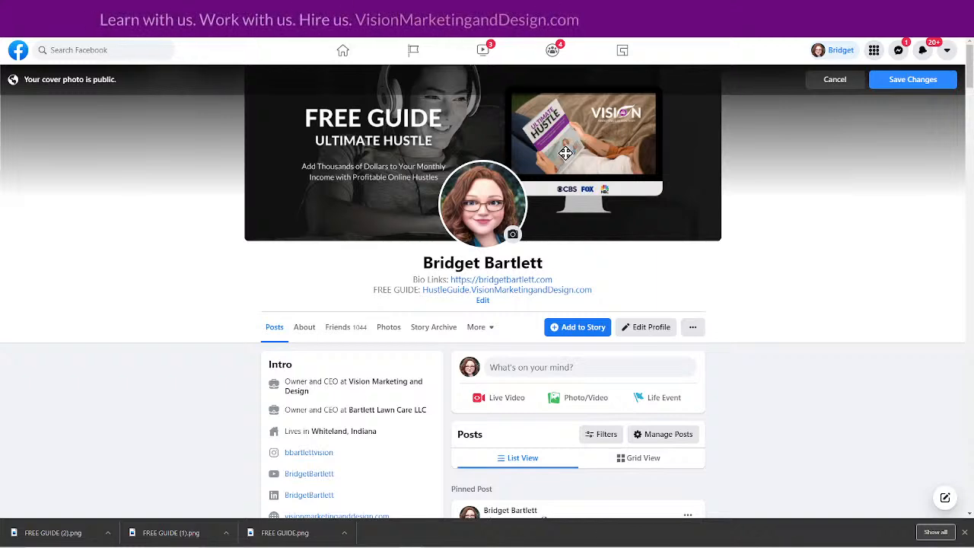
{"action": "left_click", "coordinate": [900, 81]}
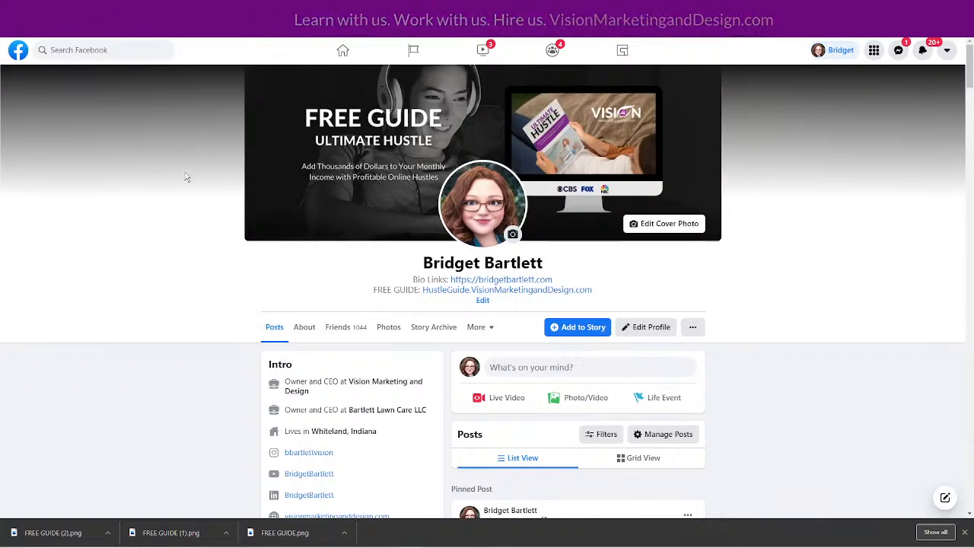
- Open the Entrepreneur page bearing the profile owner's name from the list of managed Pages and show its cover
{"action": "left_click", "coordinate": [343, 51]}
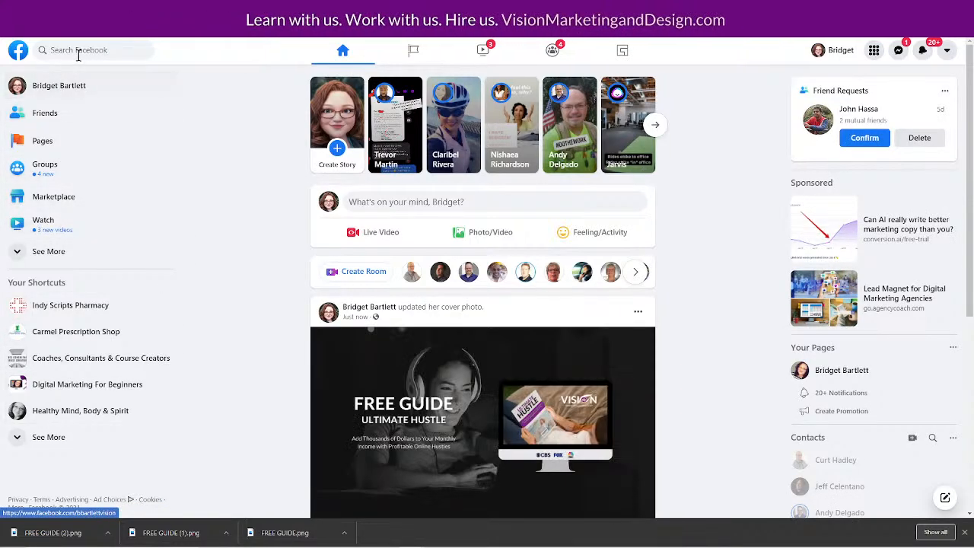
{"action": "left_click", "coordinate": [43, 141]}
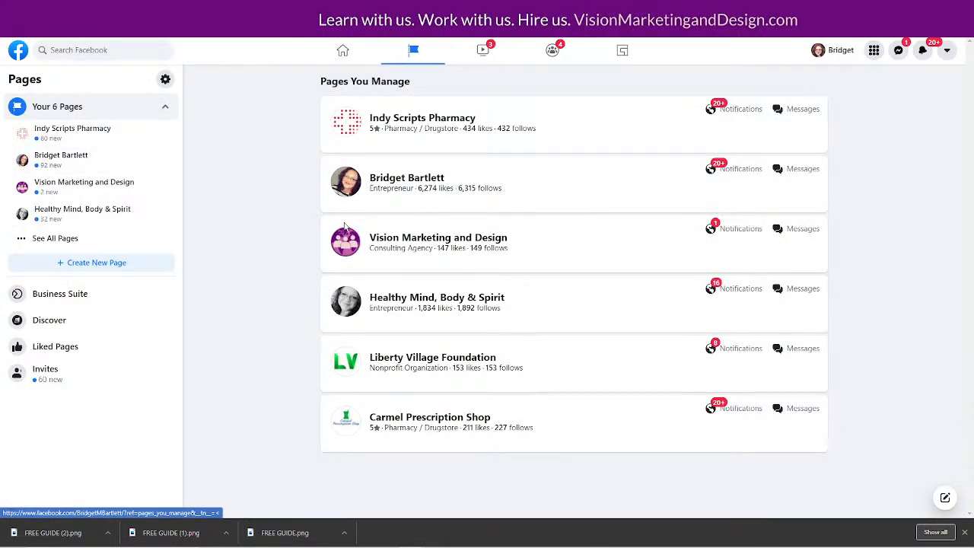
{"action": "left_click", "coordinate": [422, 181]}
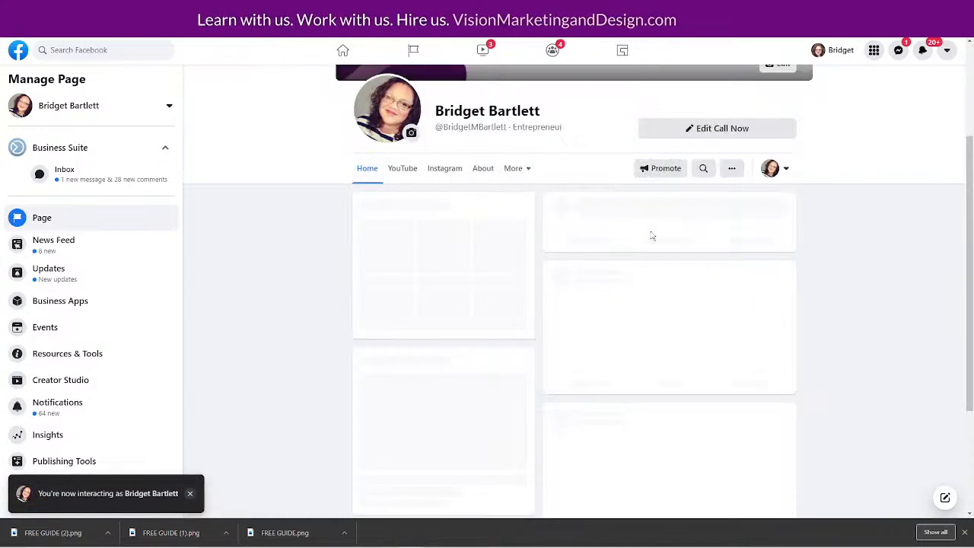
{"action": "scroll", "coordinate": [513, 303], "scroll_direction": "up", "scroll_amount": 3}
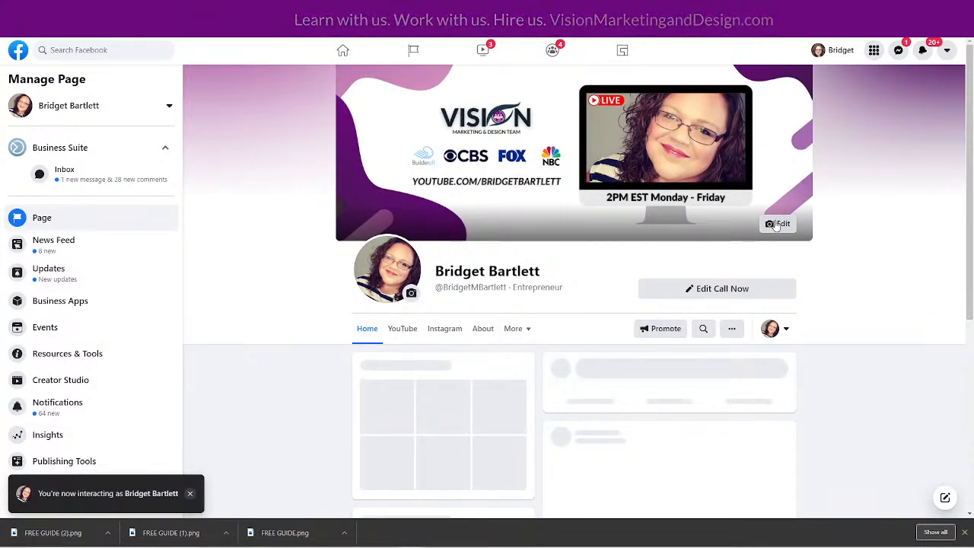
- Upload FREE GUIDE (2).png as the Entrepreneur page's cover photo, shift it slightly downward and save the changes
{"action": "left_click", "coordinate": [781, 224]}
{"action": "left_click", "coordinate": [652, 280]}
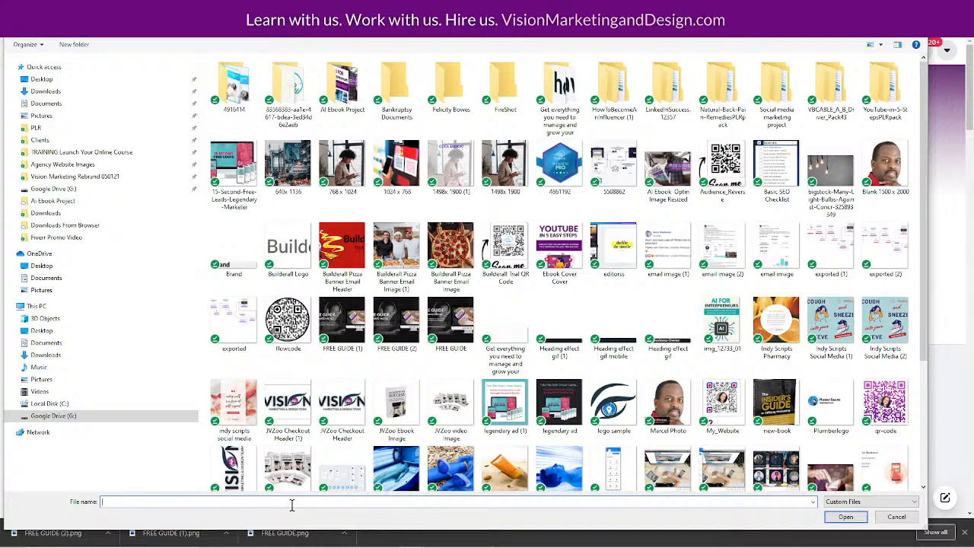
{"action": "type", "text": "free"}
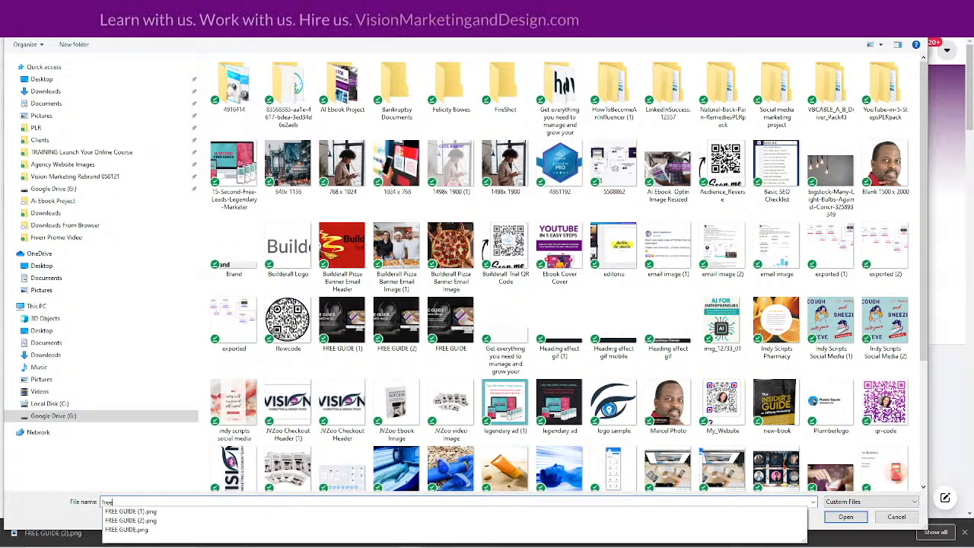
{"action": "left_click", "coordinate": [220, 522]}
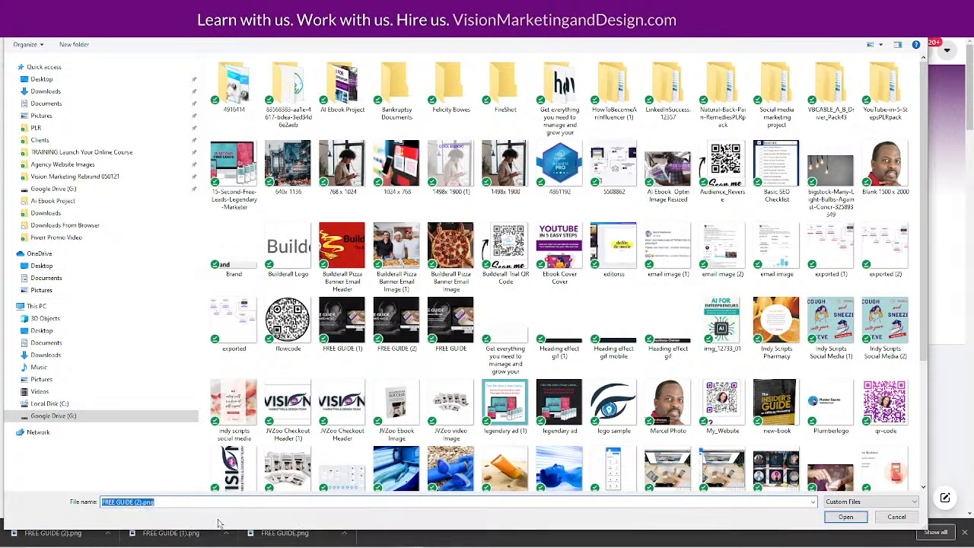
{"action": "left_click", "coordinate": [845, 518]}
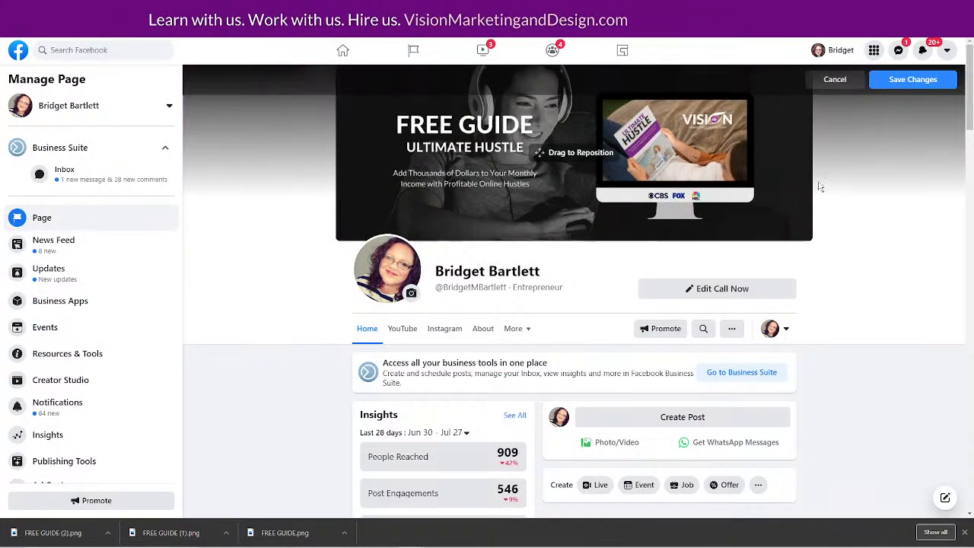
{"action": "left_click_drag", "start_coordinate": [756, 159], "coordinate": [622, 158]}
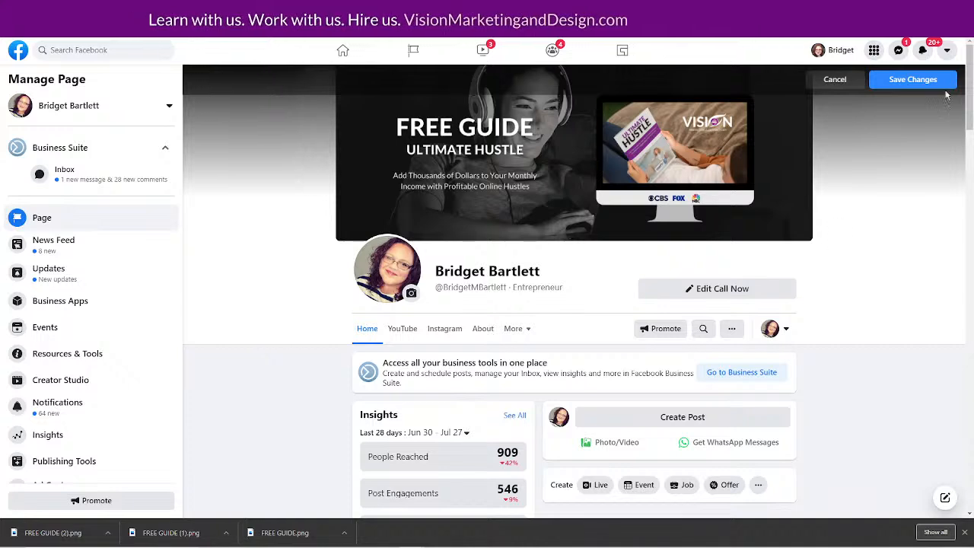
{"action": "left_click", "coordinate": [916, 80]}
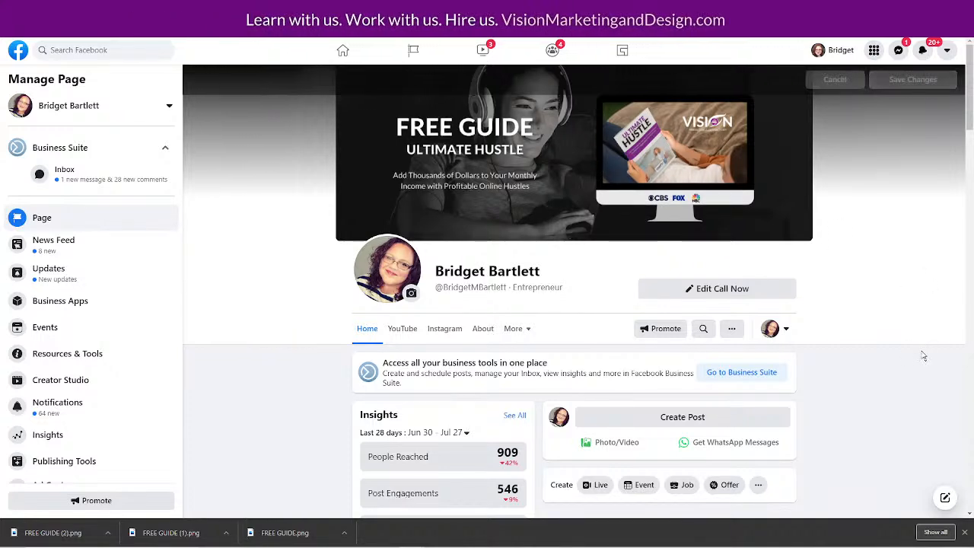
- Edit the page's action button and choose Learn More as the action for visitors
{"action": "left_click", "coordinate": [730, 328]}
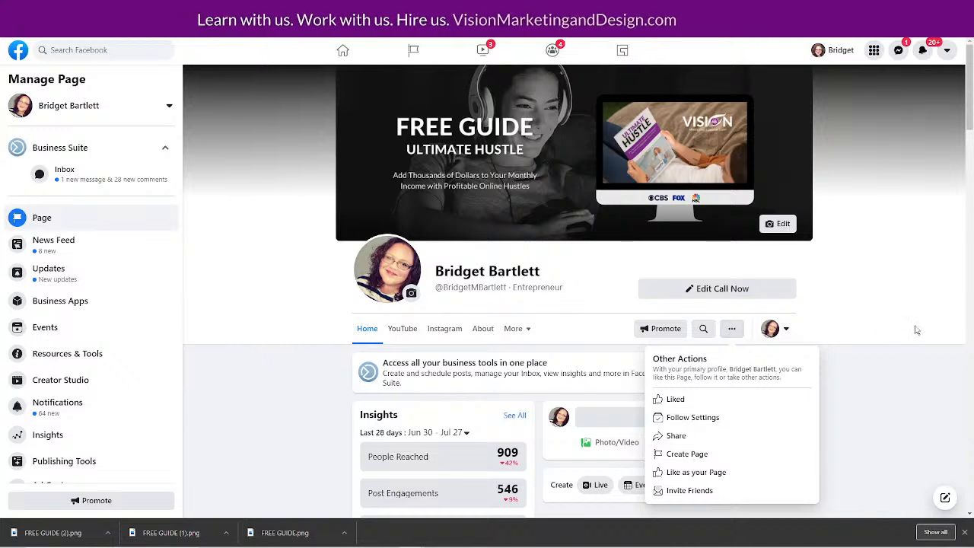
{"action": "scroll", "coordinate": [917, 329], "scroll_direction": "down", "scroll_amount": 1}
{"action": "scroll", "coordinate": [96, 344], "scroll_direction": "down", "scroll_amount": 1}
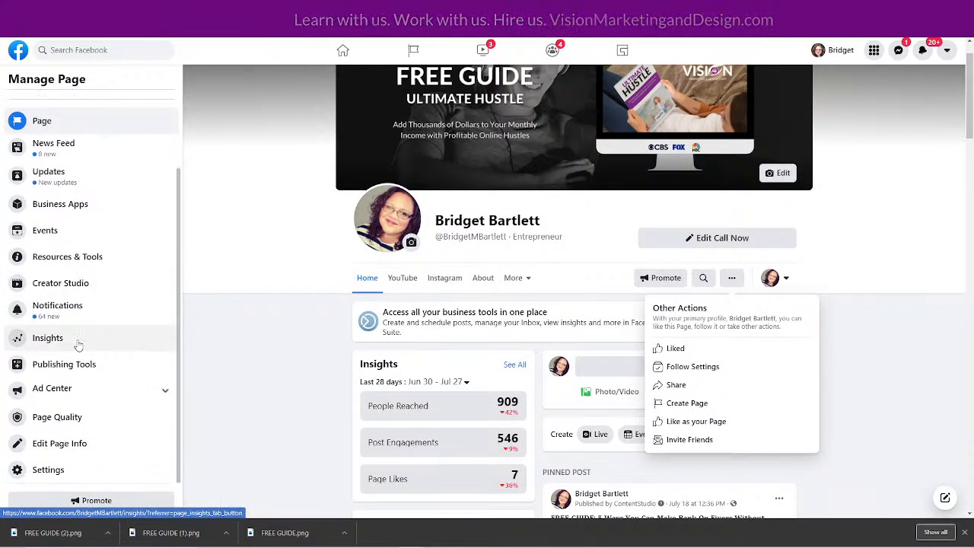
{"action": "left_click", "coordinate": [727, 238]}
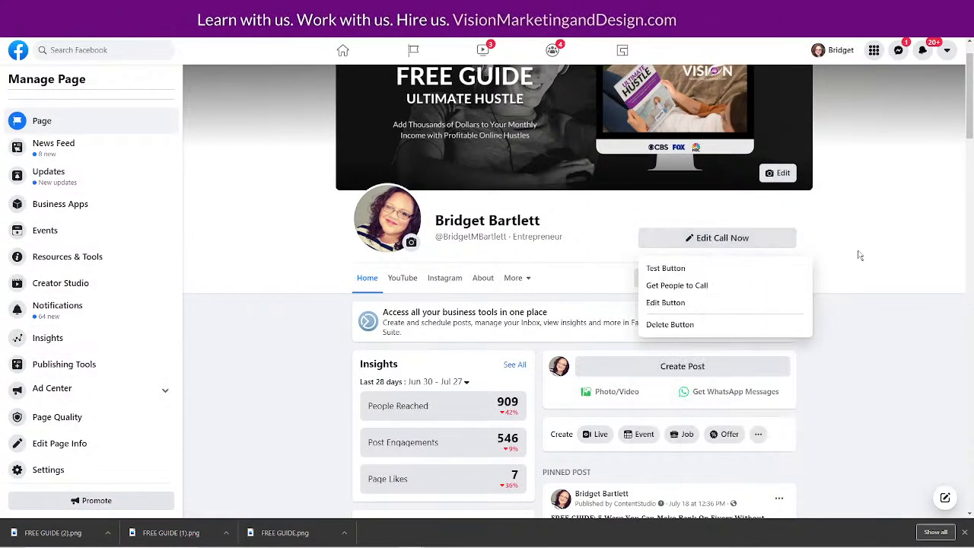
{"action": "left_click", "coordinate": [655, 302]}
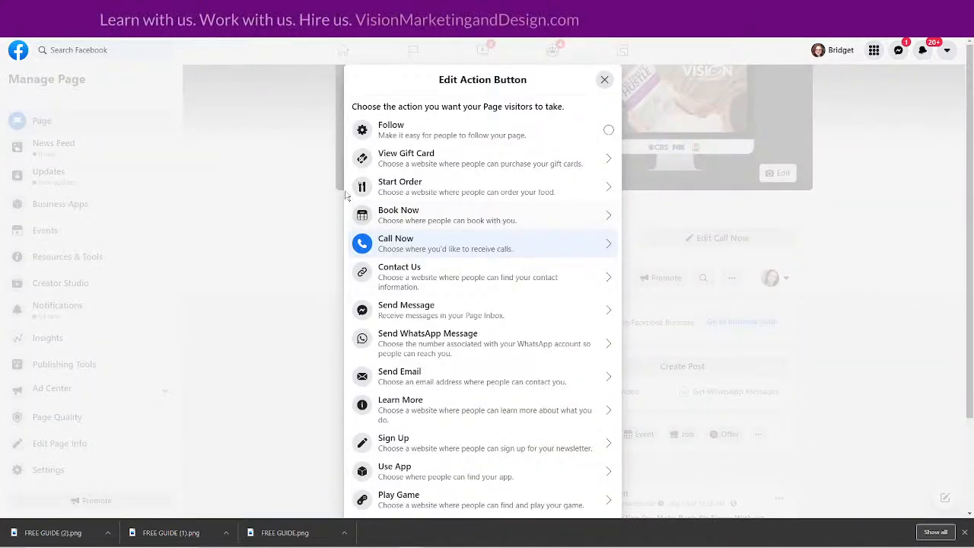
{"action": "scroll", "coordinate": [441, 197], "scroll_direction": "down", "scroll_amount": 1}
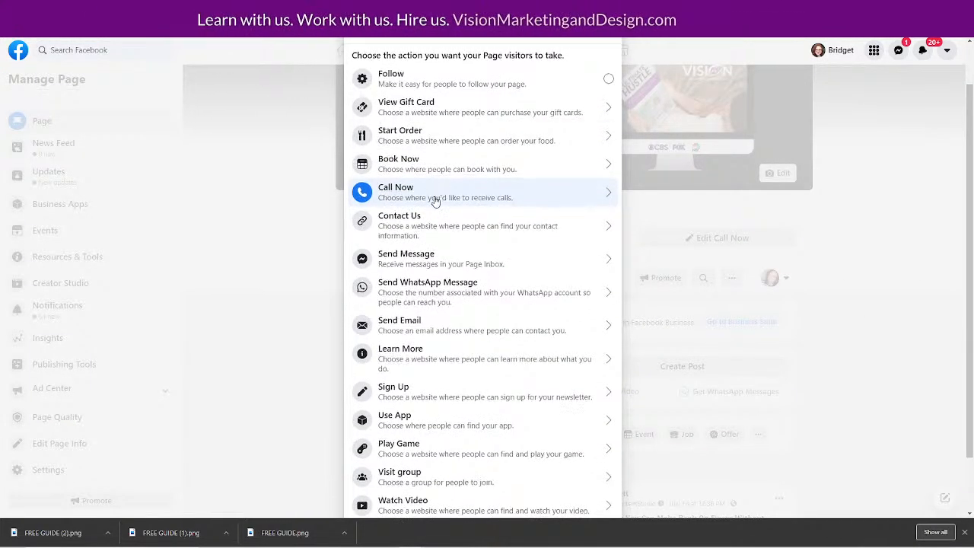
{"action": "scroll", "coordinate": [438, 200], "scroll_direction": "down", "scroll_amount": 2}
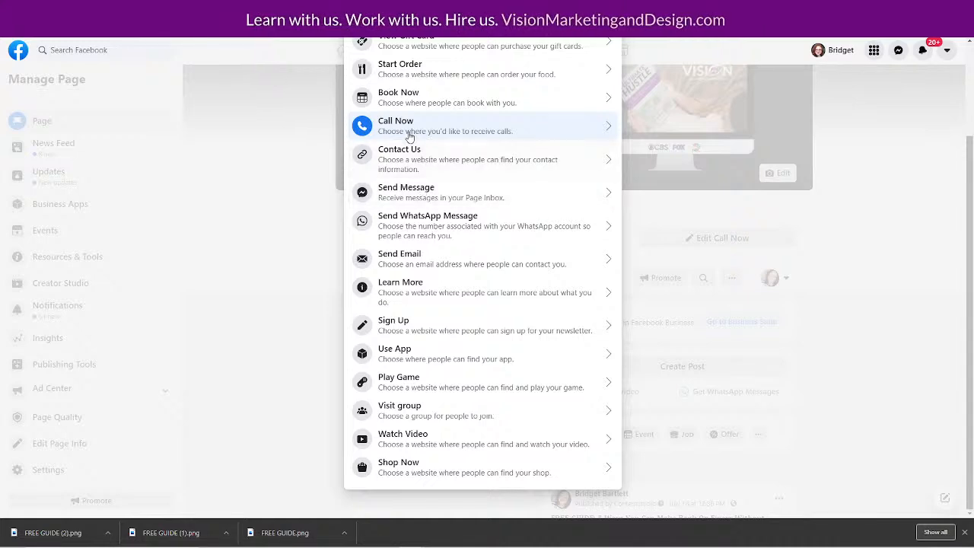
{"action": "scroll", "coordinate": [495, 204], "scroll_direction": "up", "scroll_amount": 2}
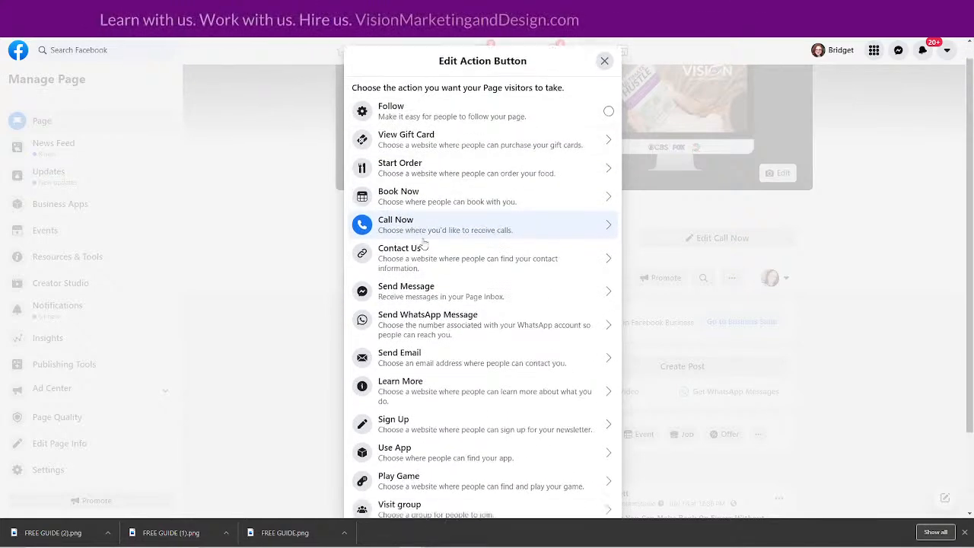
{"action": "scroll", "coordinate": [424, 242], "scroll_direction": "down", "scroll_amount": 2}
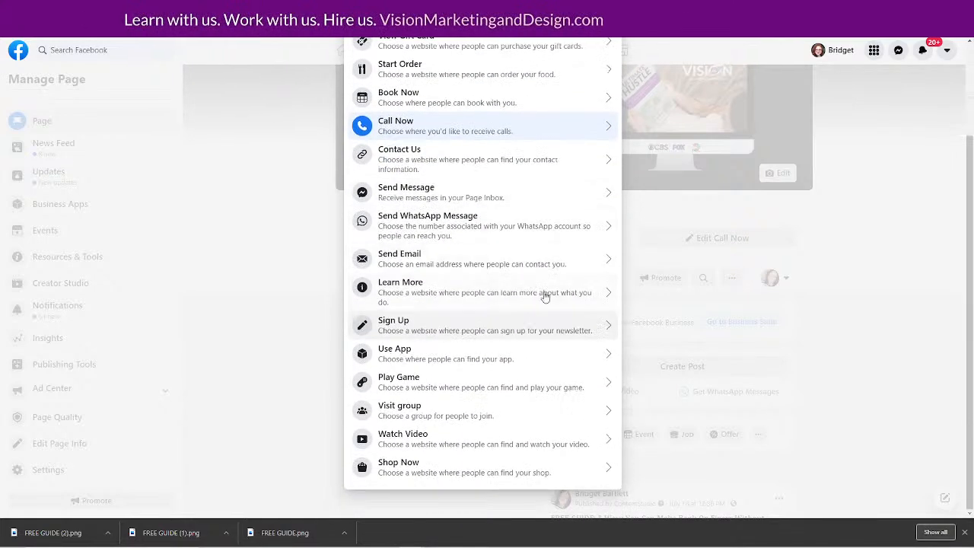
{"action": "left_click", "coordinate": [412, 294]}
{"action": "left_click", "coordinate": [427, 250]}
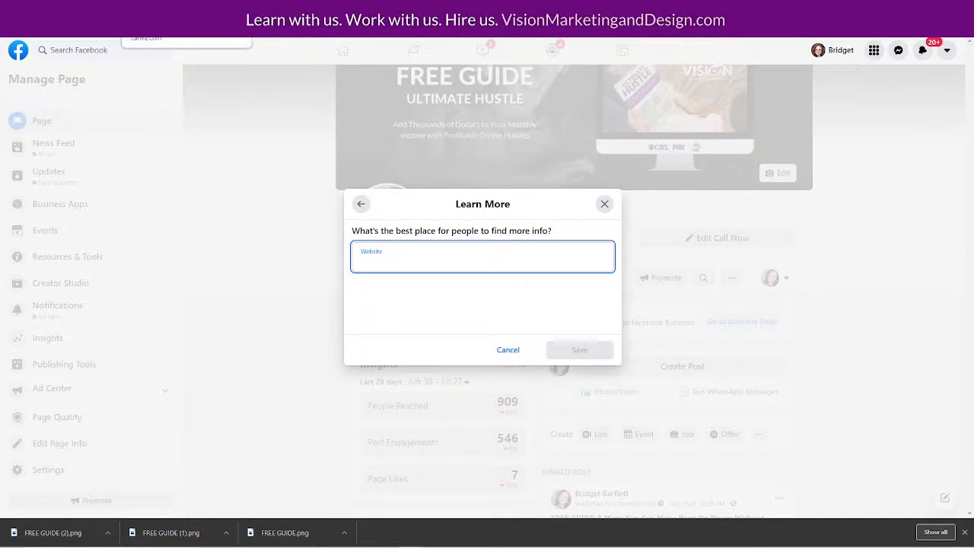
{"action": "type", "text": "ht"}
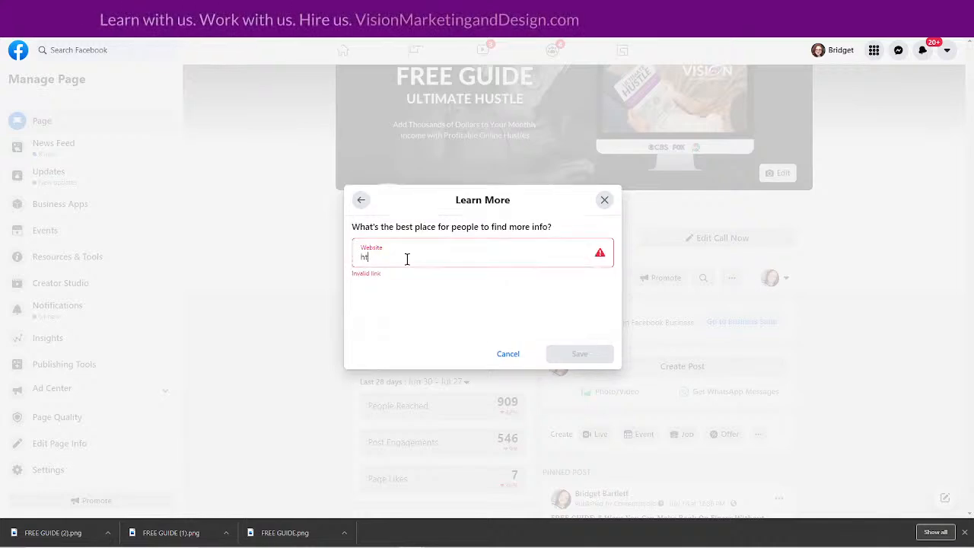
{"action": "type", "text": "tps://"}
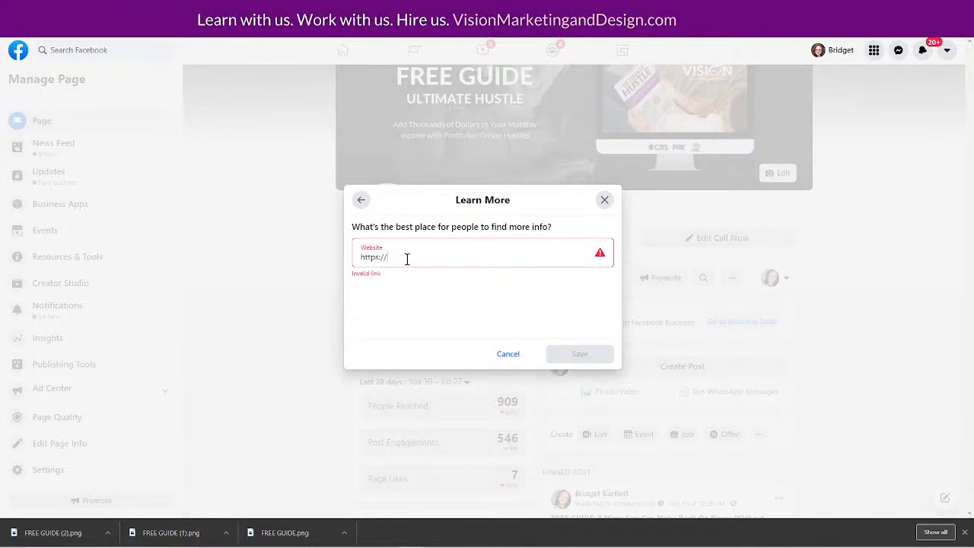
{"action": "type", "text": "hustlegu"}
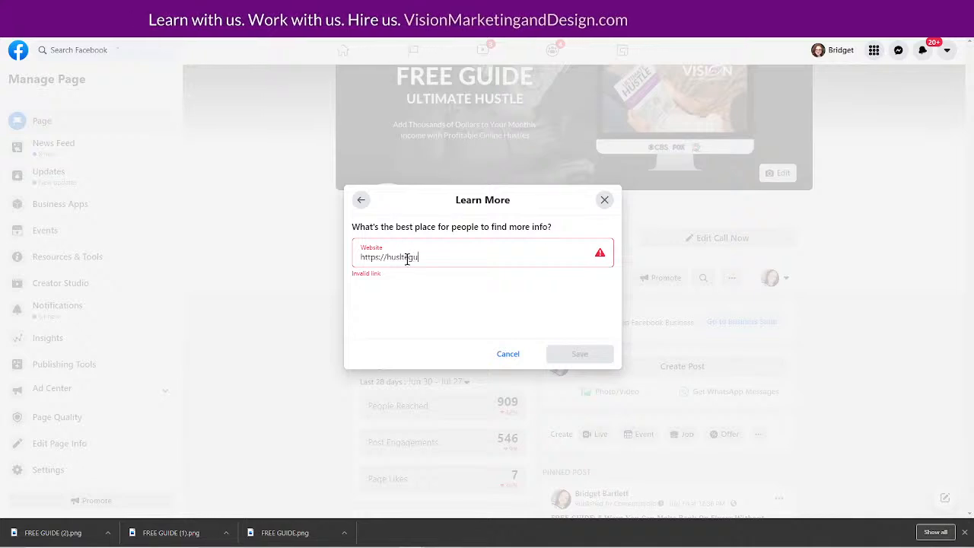
{"action": "type", "text": "ide.vision"}
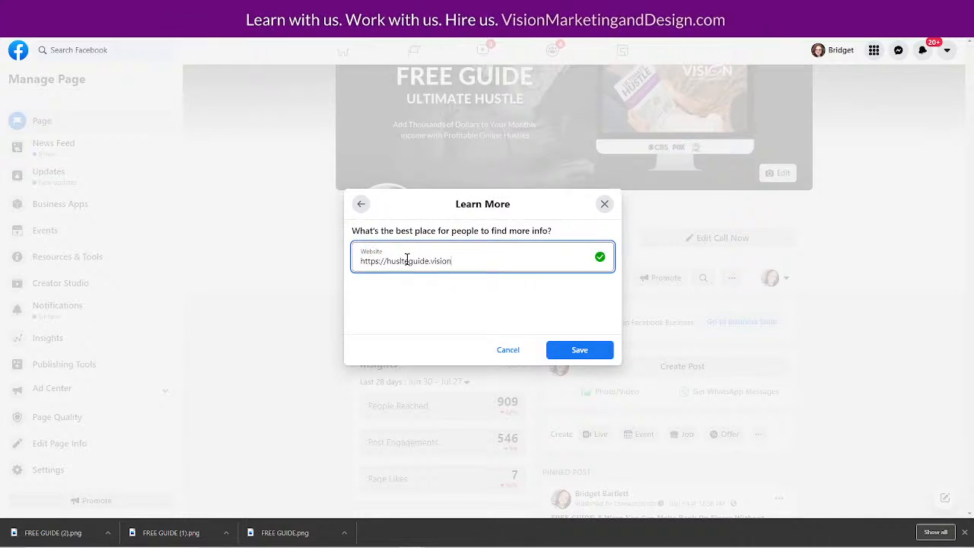
{"action": "key", "text": "BackSpace"}
{"action": "key", "text": "BackSpace"}
{"action": "key", "text": "BackSpace"}
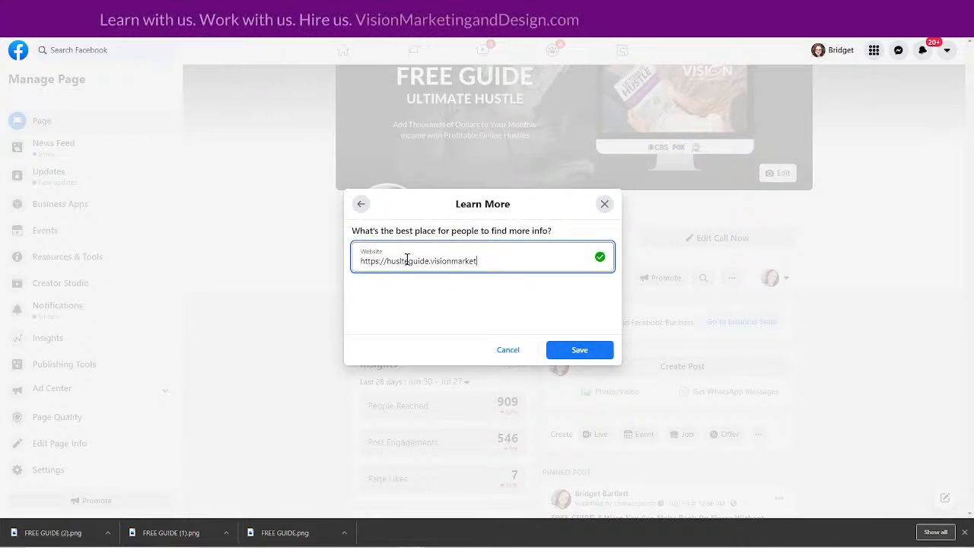
{"action": "type", "text": "nganddesign"}
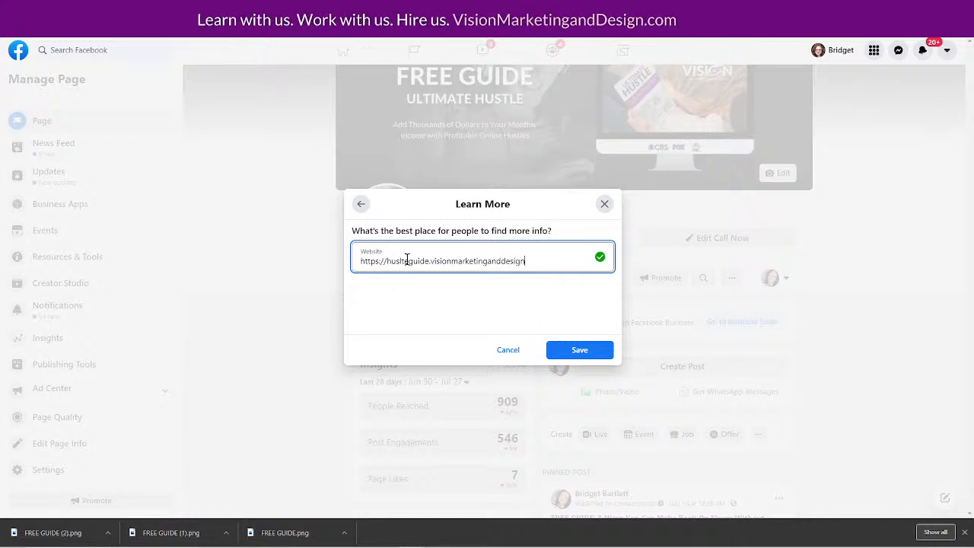
{"action": "type", "text": ".com"}
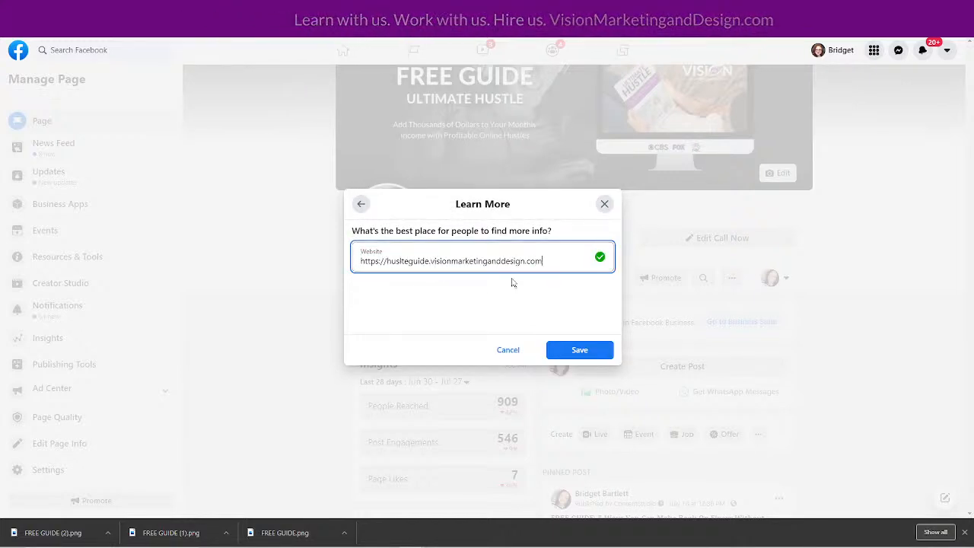
- Open the entered website address to test the link and return to the Learn More dialog
{"action": "left_click_drag", "start_coordinate": [359, 261], "coordinate": [619, 266]}
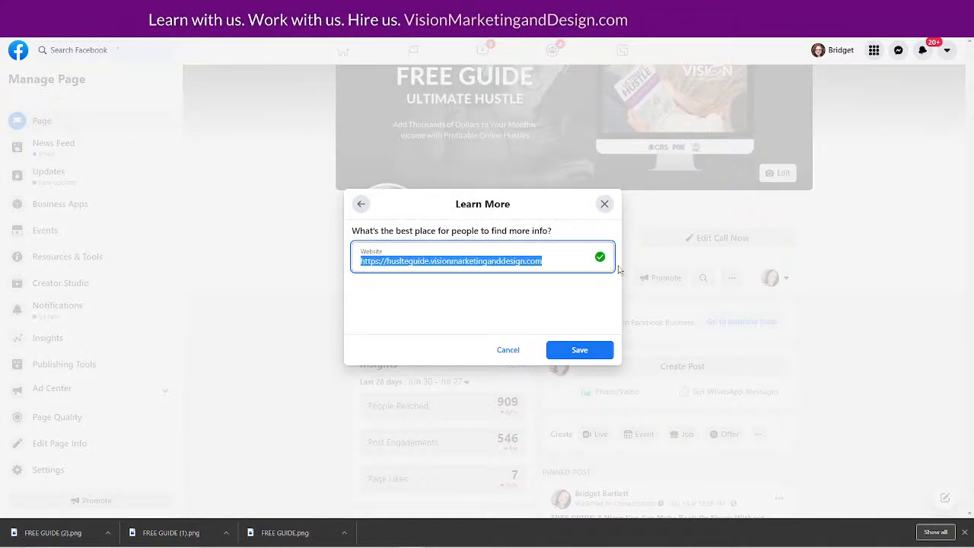
{"action": "right_click", "coordinate": [477, 267]}
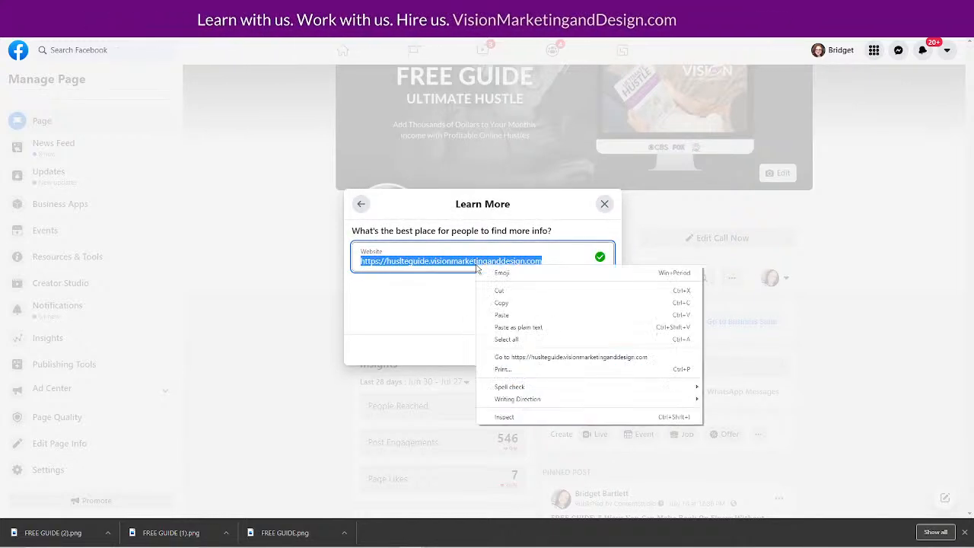
{"action": "left_click", "coordinate": [533, 357]}
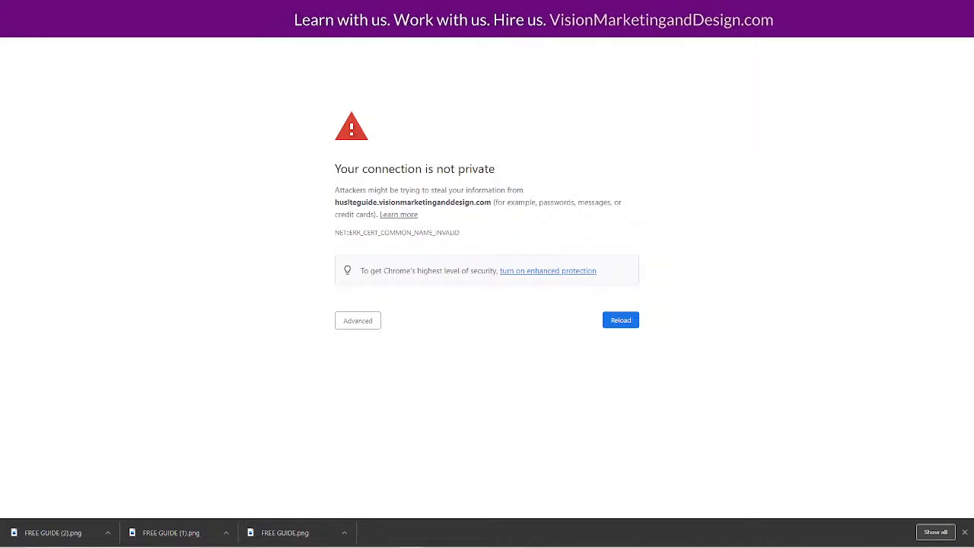
{"action": "left_click", "coordinate": [114, 7]}
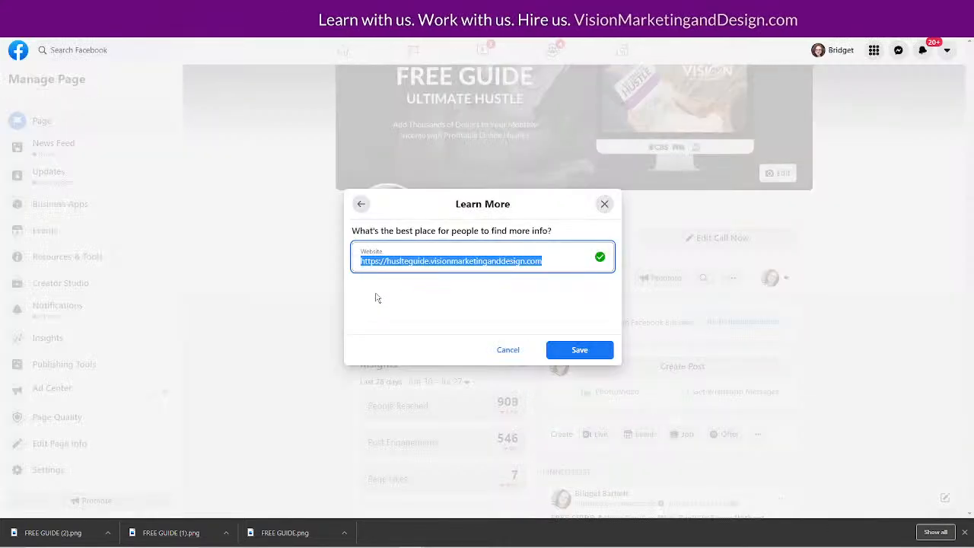
{"action": "left_click", "coordinate": [401, 260]}
{"action": "type", "text": "l"}
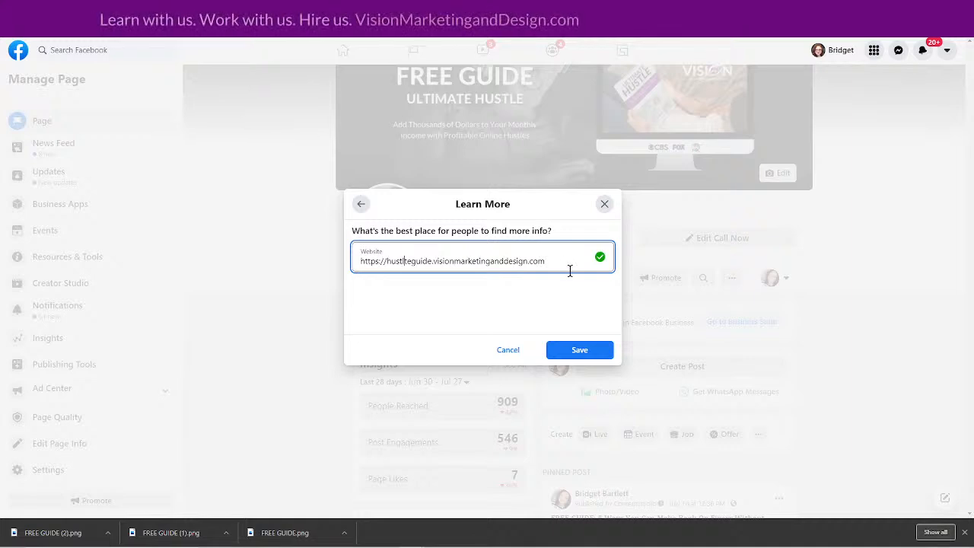
{"action": "key", "text": "Delete"}
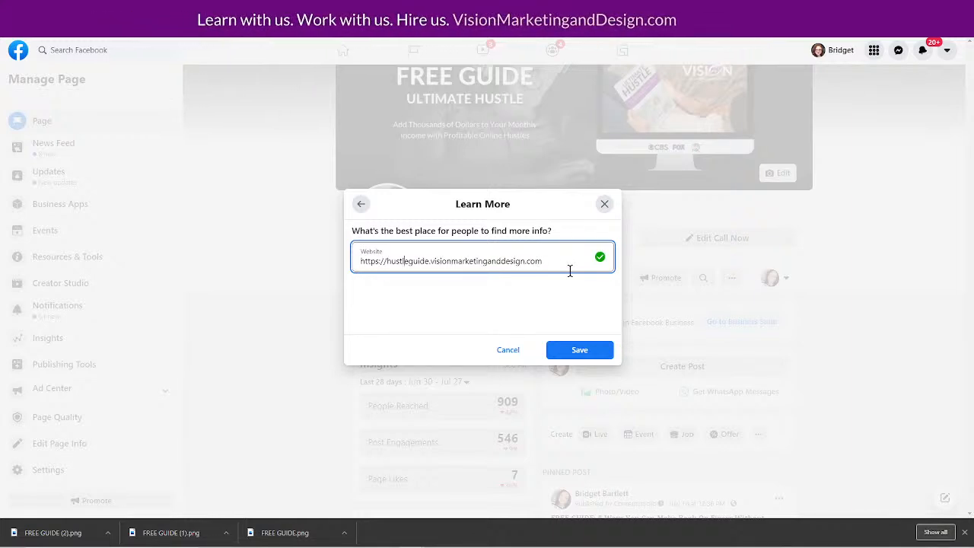
- Open the corrected website address to test it and save the Learn More button
{"action": "triple_click", "coordinate": [556, 262]}
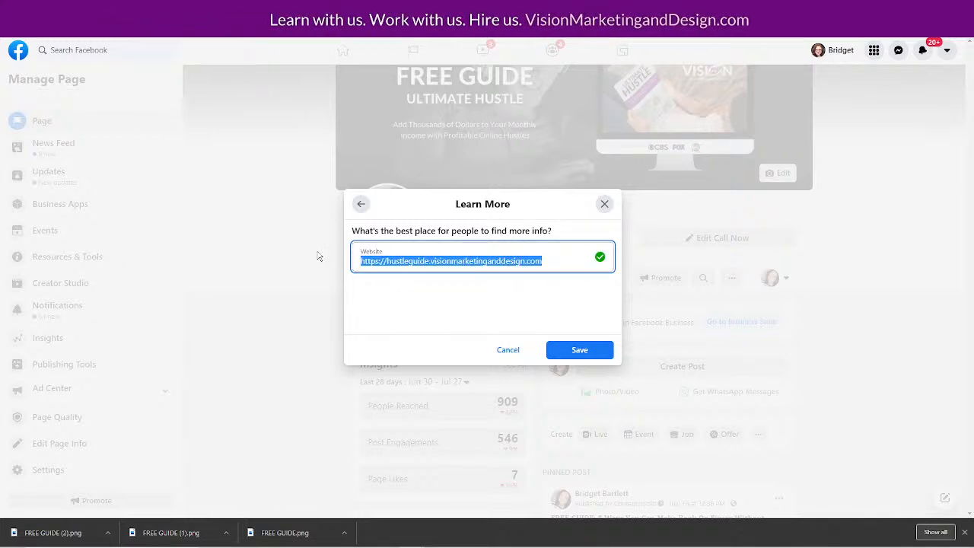
{"action": "right_click", "coordinate": [374, 262]}
{"action": "left_click", "coordinate": [423, 354]}
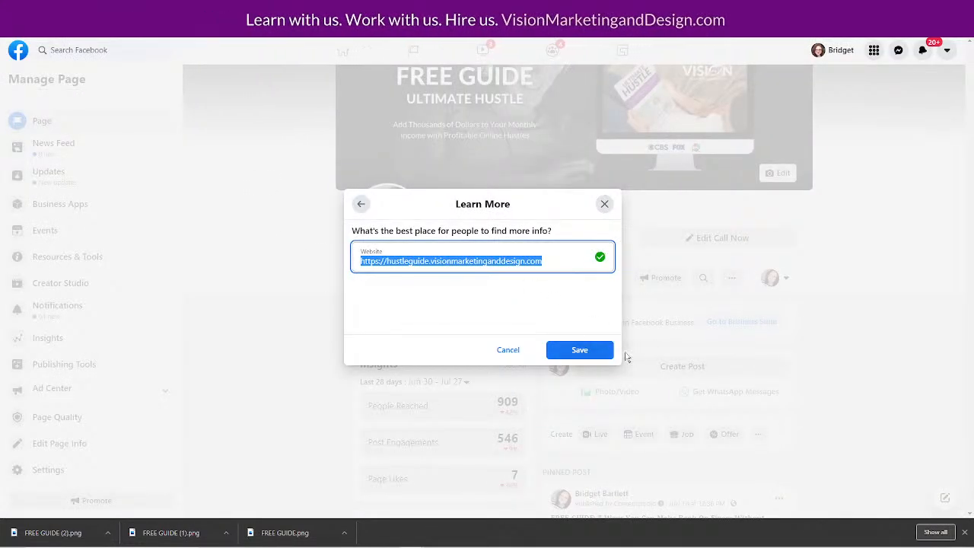
{"action": "left_click", "coordinate": [575, 350]}
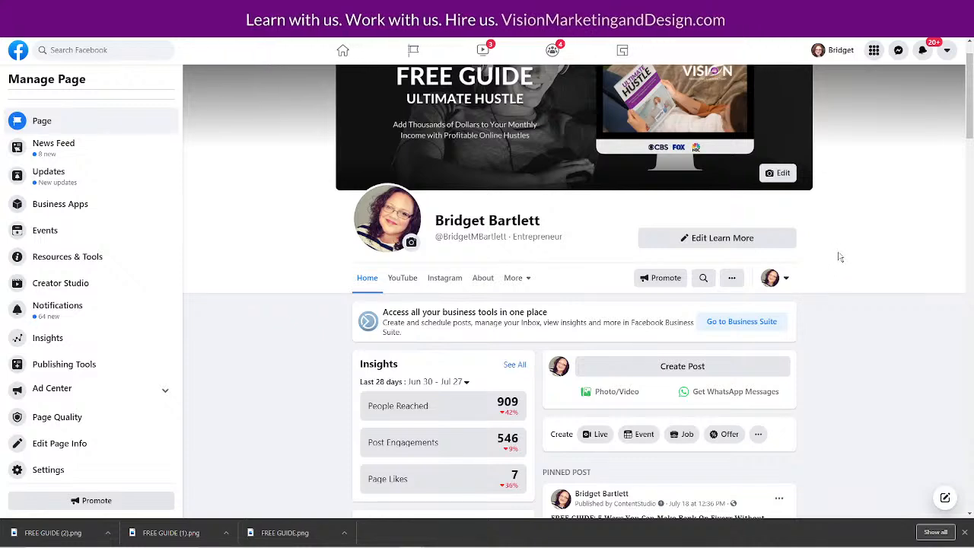
{"action": "left_click", "coordinate": [788, 281]}
{"action": "left_click", "coordinate": [731, 279]}
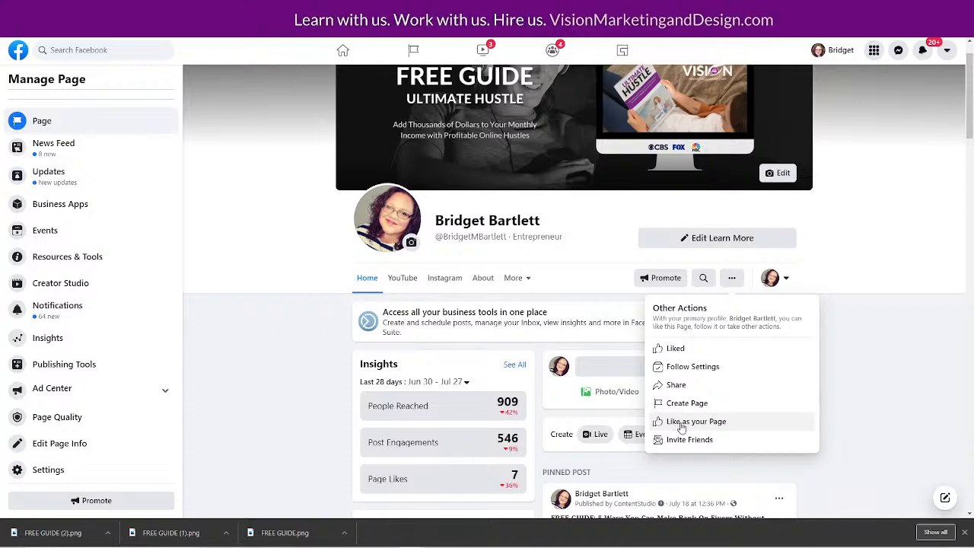
{"action": "left_click", "coordinate": [522, 279]}
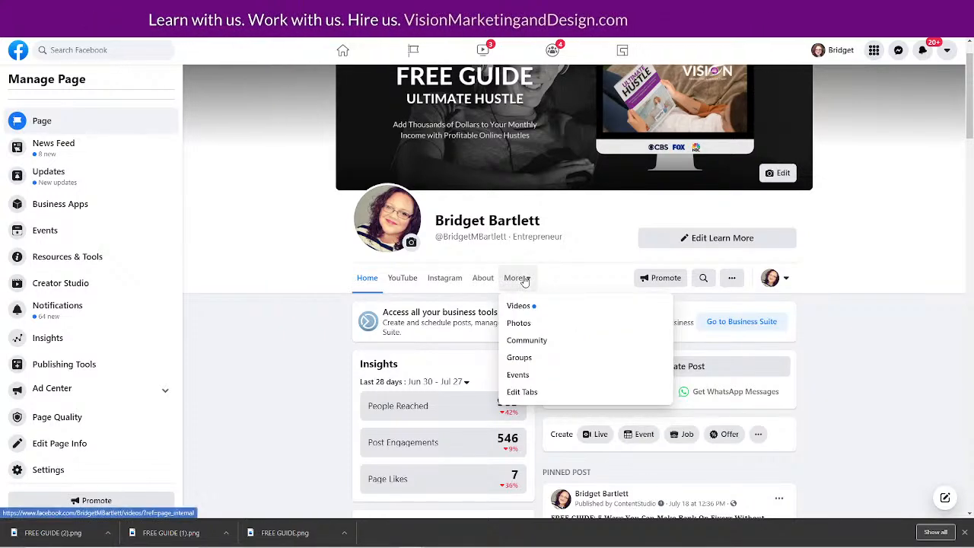
{"action": "scroll", "coordinate": [841, 308], "scroll_direction": "up", "scroll_amount": 1}
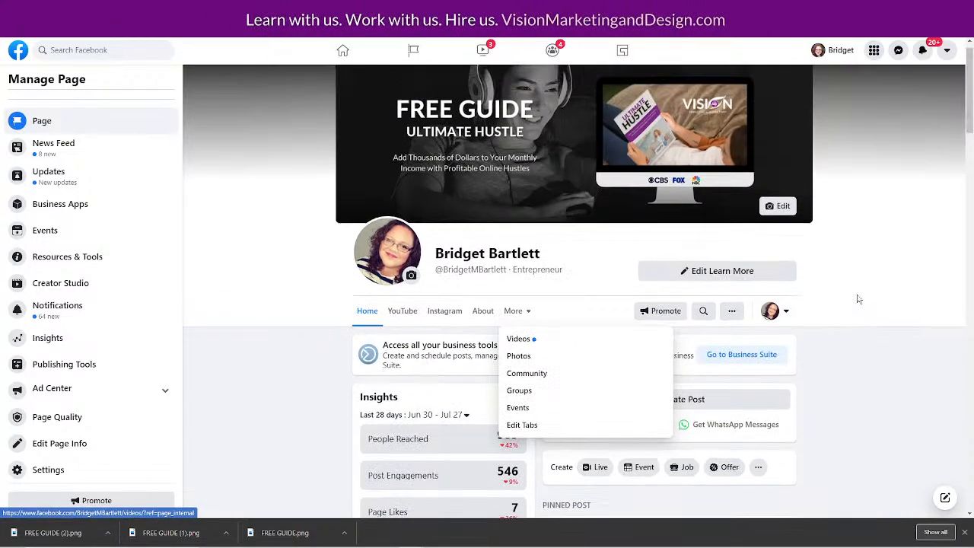
{"action": "left_click", "coordinate": [776, 329]}
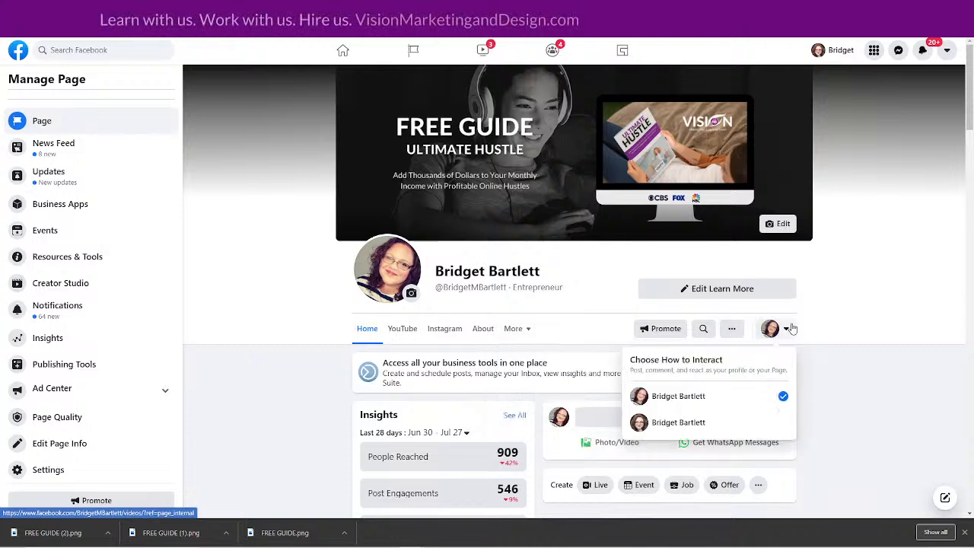
{"action": "left_click", "coordinate": [731, 328]}
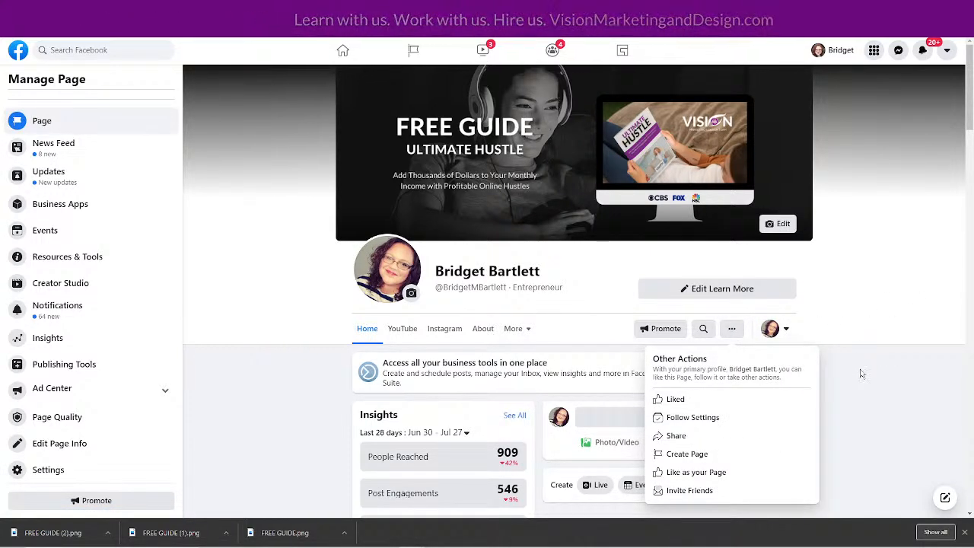
{"action": "left_click", "coordinate": [887, 222]}
{"action": "left_click", "coordinate": [515, 329]}
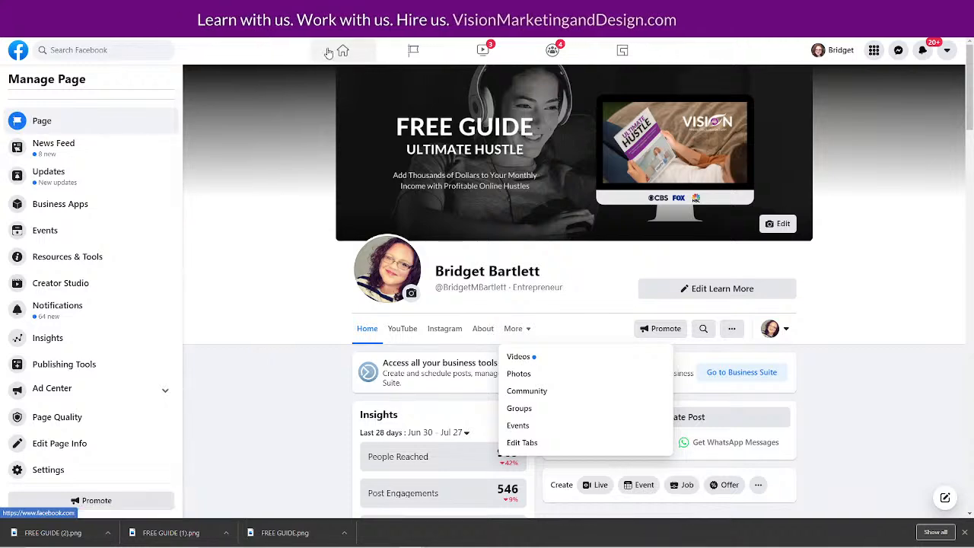
- Search Facebook for "marketing for be" and open the Digital Marketing For Beginners group
{"action": "left_click", "coordinate": [77, 50]}
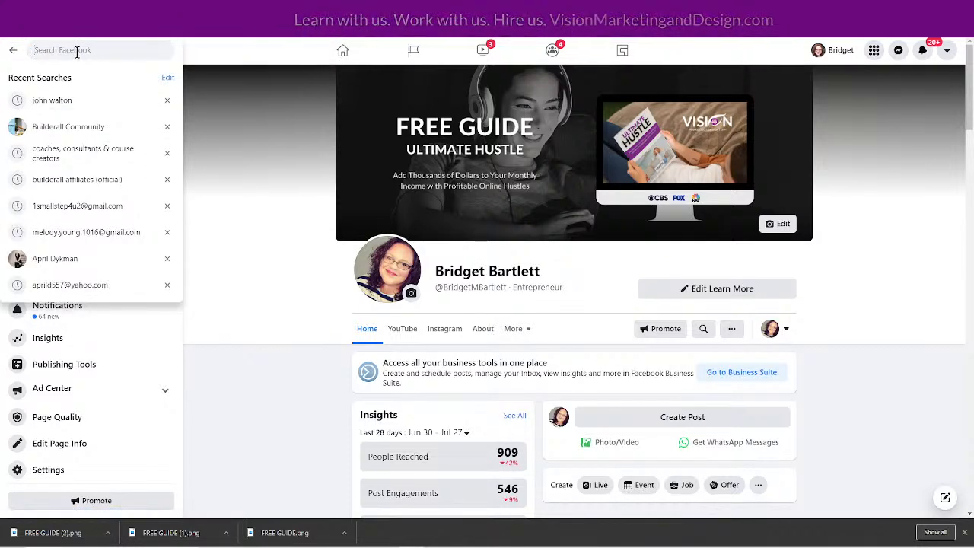
{"action": "type", "text": "facebook"}
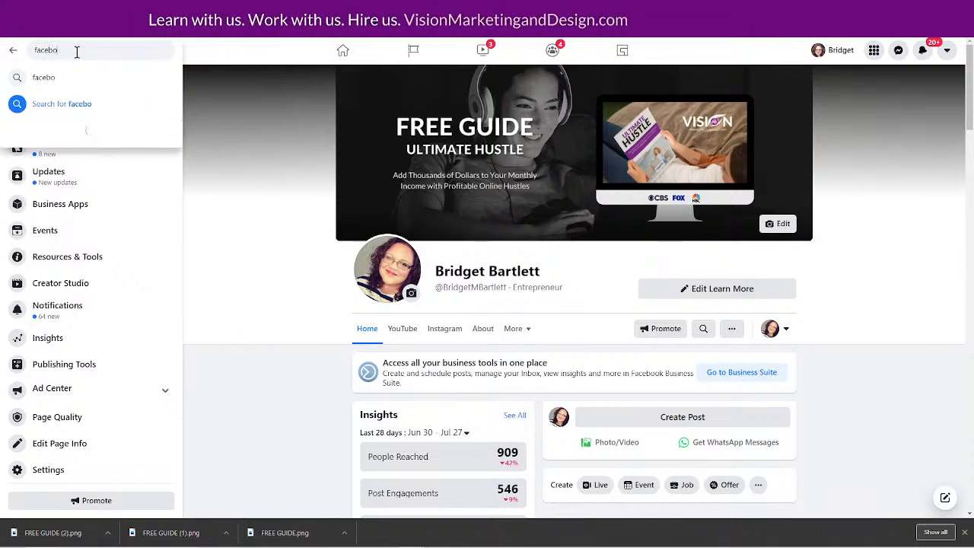
{"action": "key", "text": "BackSpace"}
{"action": "key", "text": "BackSpace"}
{"action": "key", "text": "BackSpace"}
{"action": "key", "text": "BackSpace"}
{"action": "key", "text": "BackSpace"}
{"action": "key", "text": "BackSpace"}
{"action": "key", "text": "BackSpace"}
{"action": "key", "text": "BackSpace"}
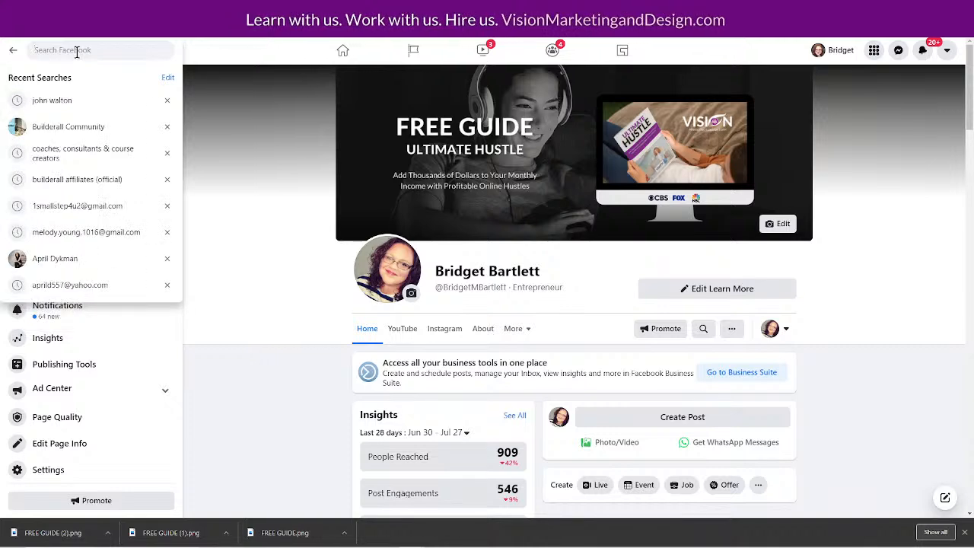
{"action": "type", "text": "marketing for be"}
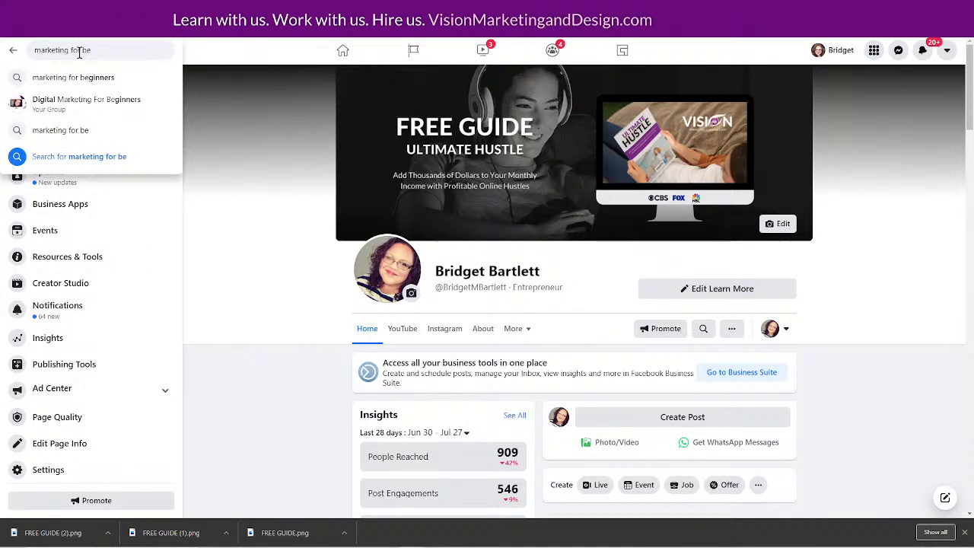
{"action": "left_click", "coordinate": [74, 99]}
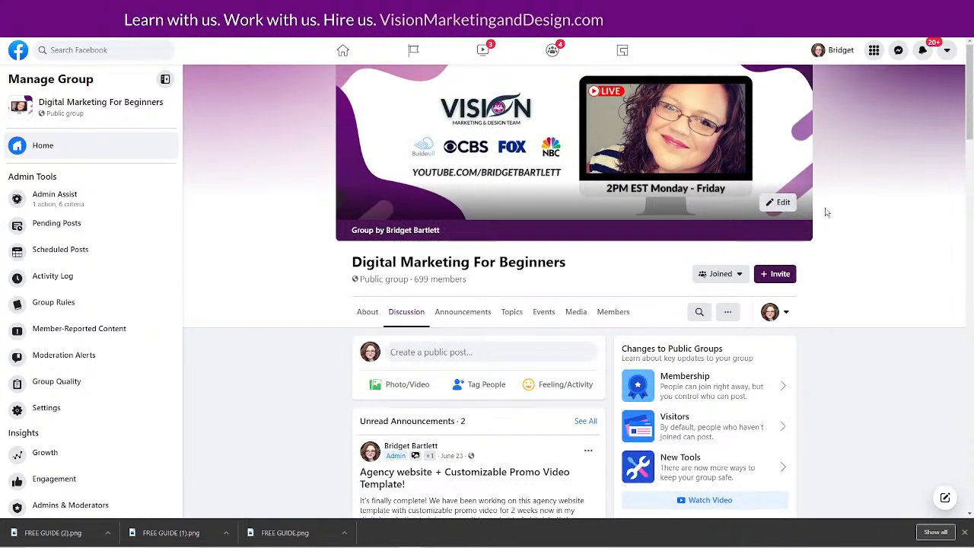
- Open the editing options for the Digital Marketing For Beginners group's cover photo
{"action": "left_click", "coordinate": [778, 201]}
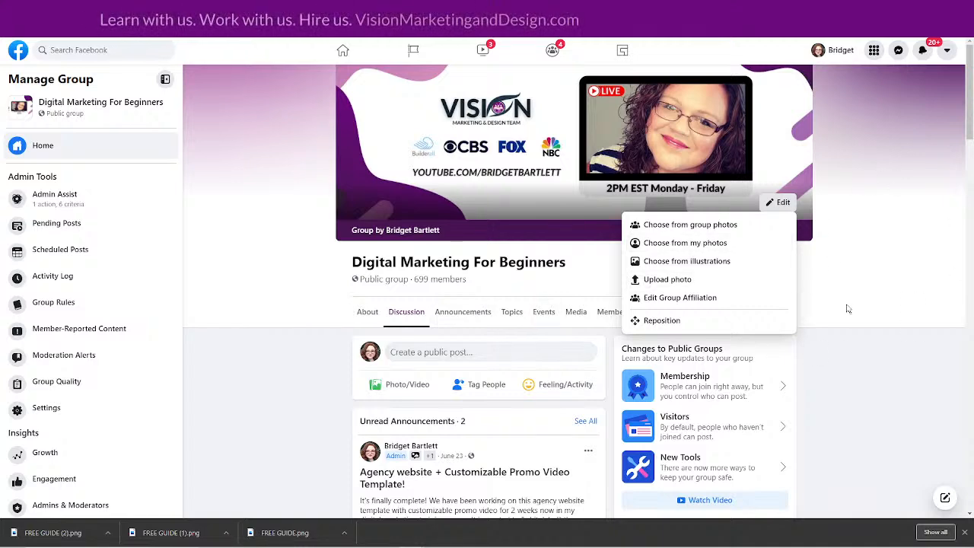
{"action": "left_click", "coordinate": [858, 280]}
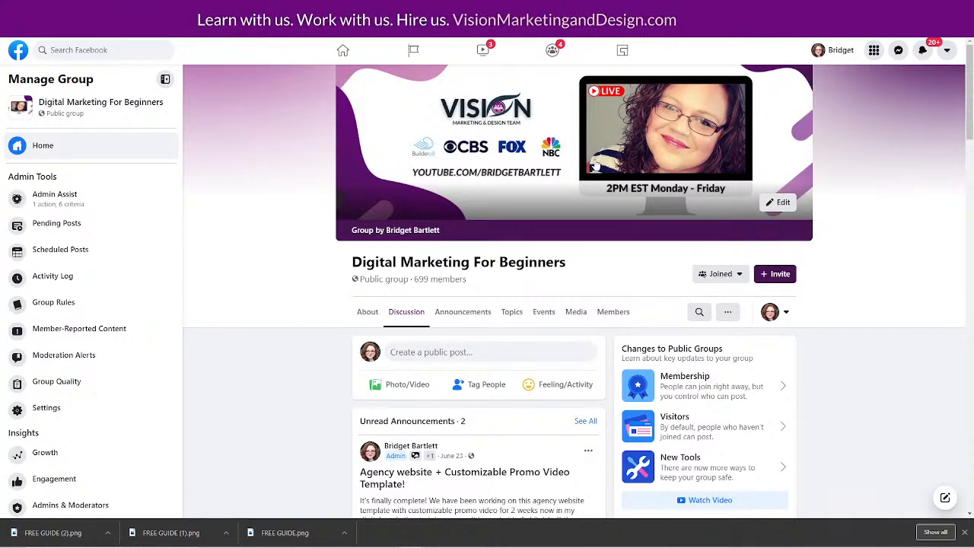
{"action": "left_click", "coordinate": [778, 202]}
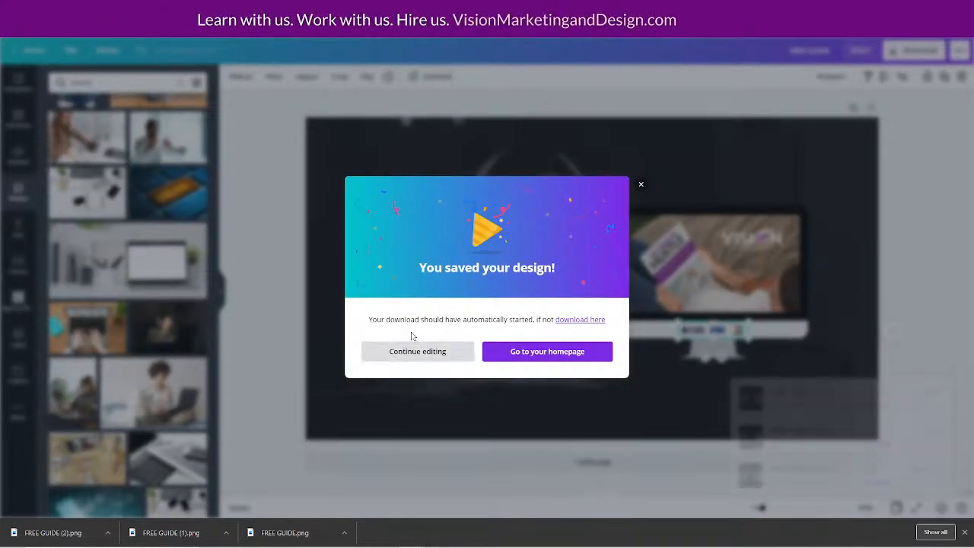
- Switch to the FREE GUIDE design in Canva and search the resize formats for "facebook group"
{"action": "left_click", "coordinate": [414, 353]}
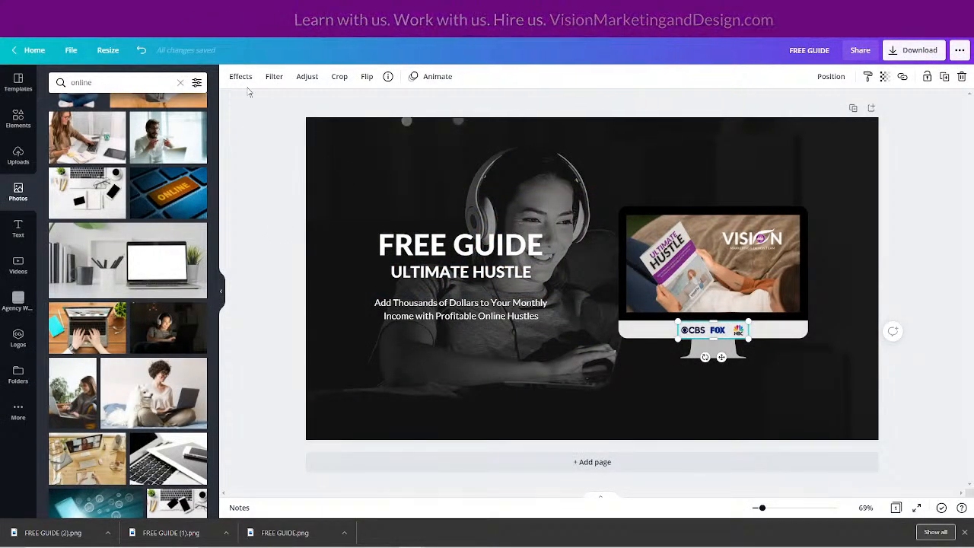
{"action": "left_click", "coordinate": [106, 50]}
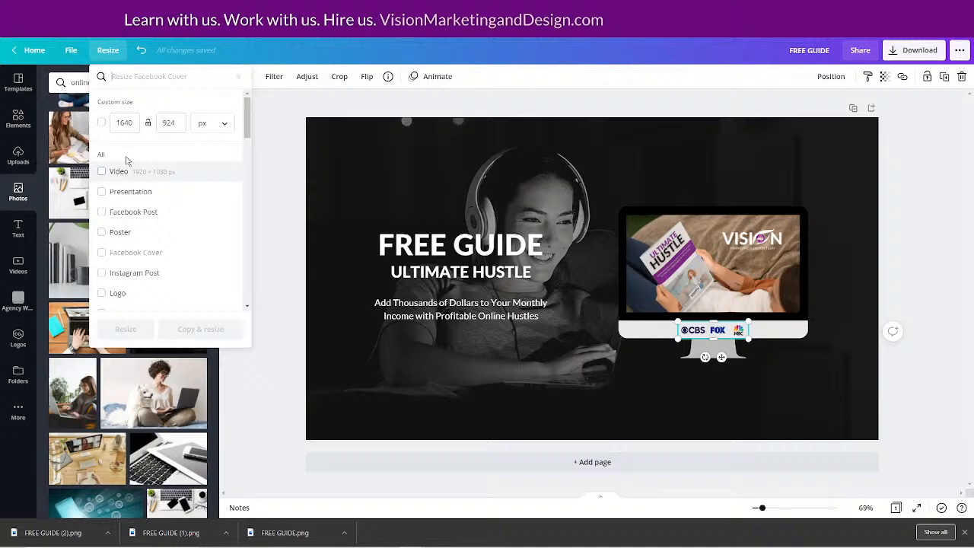
{"action": "left_click", "coordinate": [121, 76]}
{"action": "type", "text": "fa"}
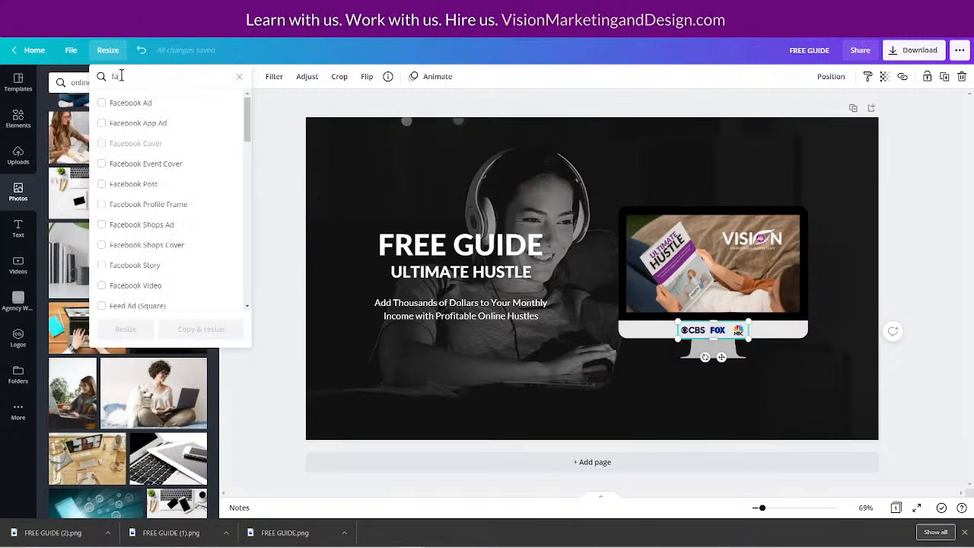
{"action": "type", "text": "cebook group"}
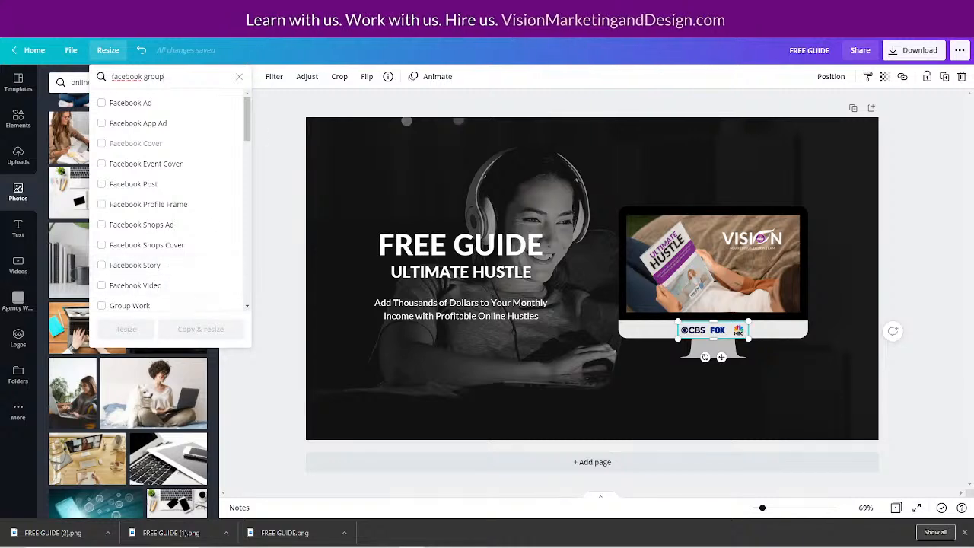
- Search Google for "facebook group cover size" in a new browser tab
{"action": "key", "text": "ctrl+t"}
{"action": "type", "text": "fae"}
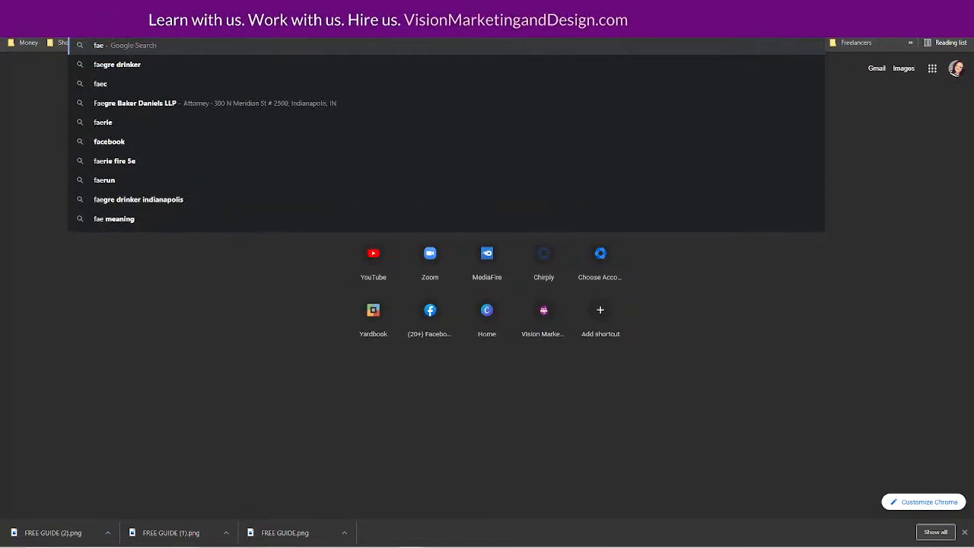
{"action": "key", "text": "BackSpace"}
{"action": "type", "text": "cebook"}
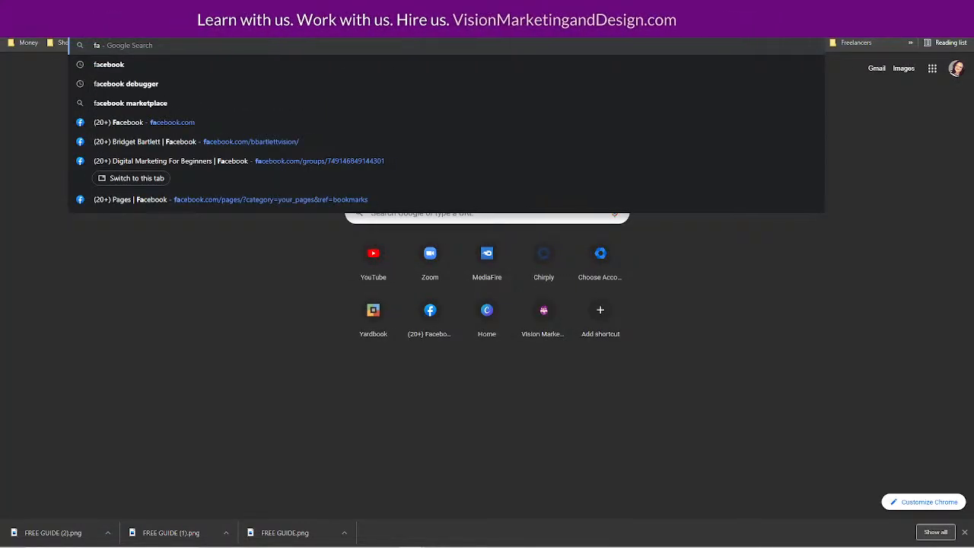
{"action": "type", "text": " group"}
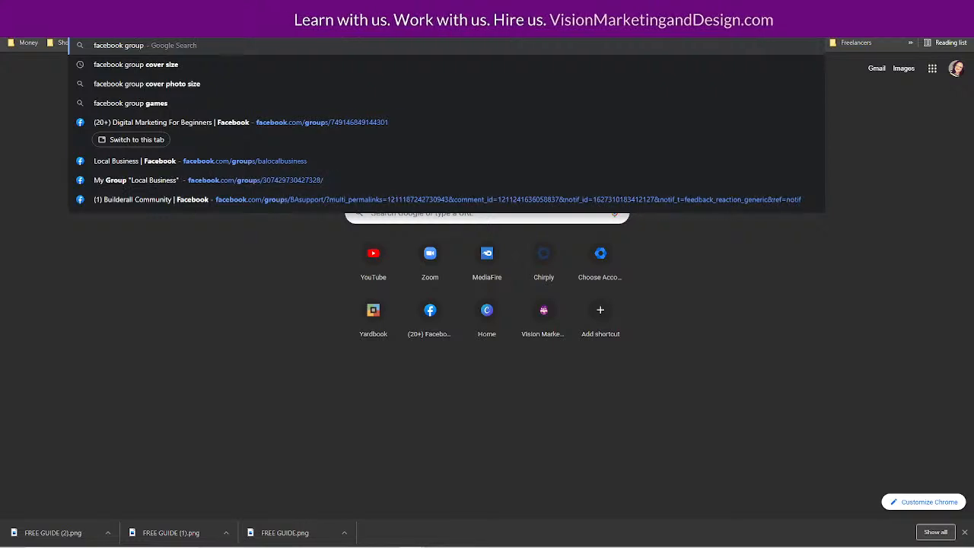
{"action": "type", "text": " cover size"}
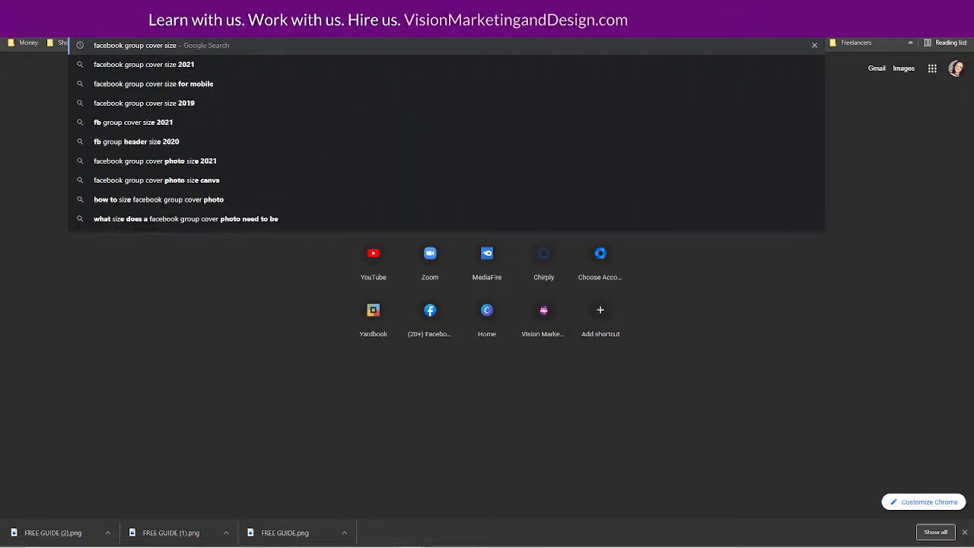
{"action": "key", "text": "Return"}
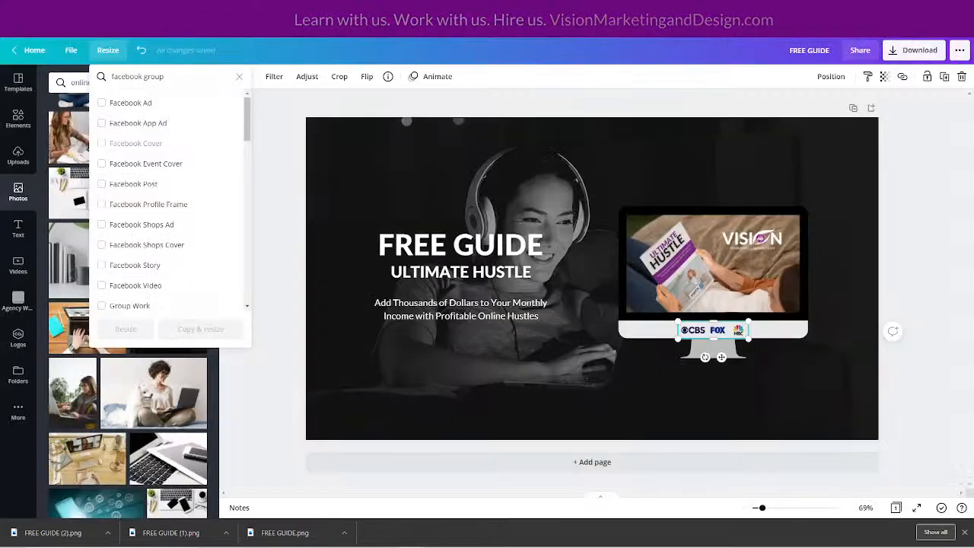
- Resize the FREE GUIDE design in Canva to a custom height of 856 px with its proportions locked
{"action": "left_click", "coordinate": [234, 78]}
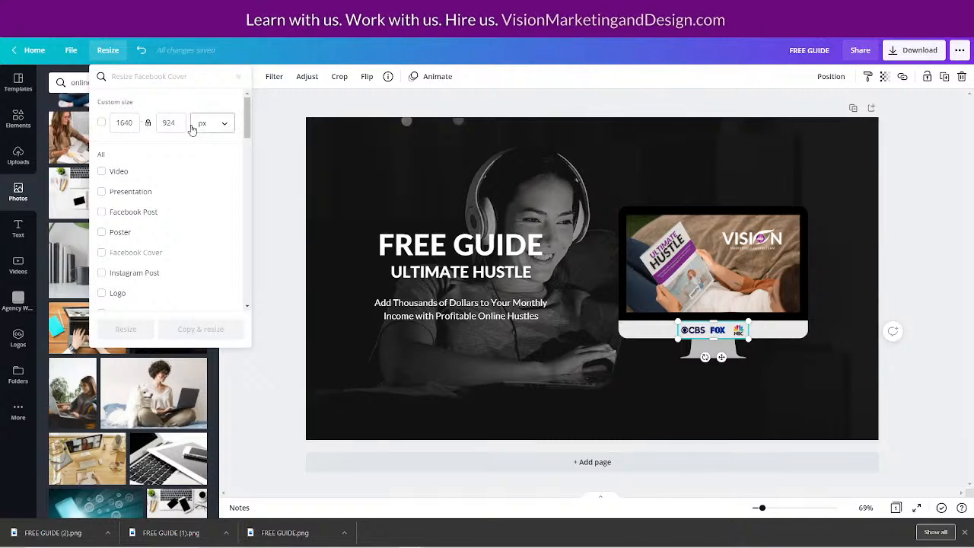
{"action": "left_click_drag", "start_coordinate": [178, 123], "coordinate": [152, 124]}
{"action": "type", "text": "856"}
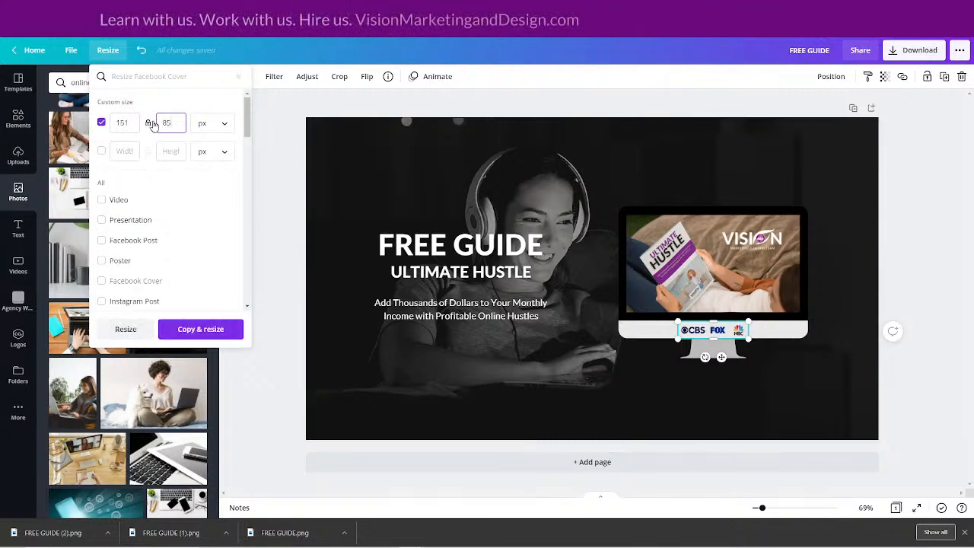
{"action": "left_click", "coordinate": [126, 331]}
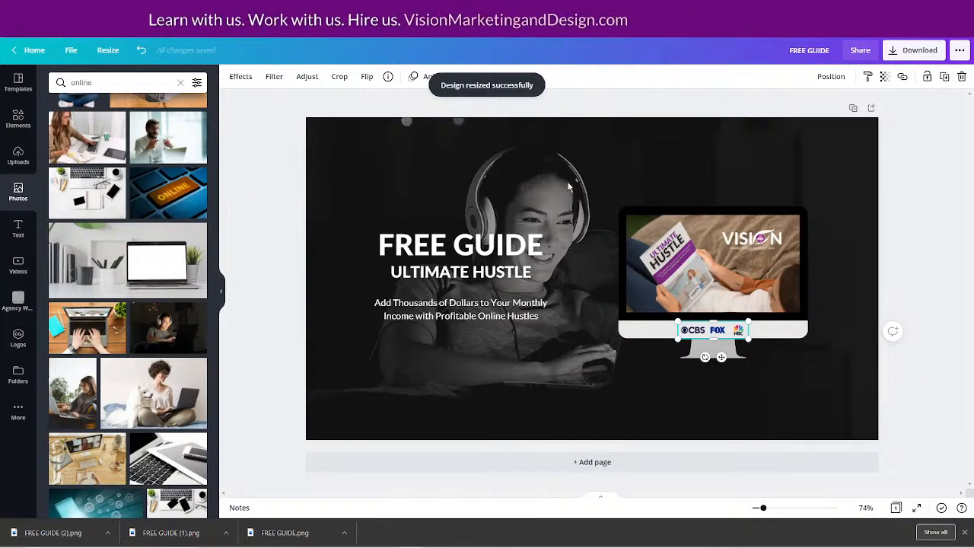
- Download the resized FREE GUIDE design as a PNG
{"action": "left_click", "coordinate": [683, 145]}
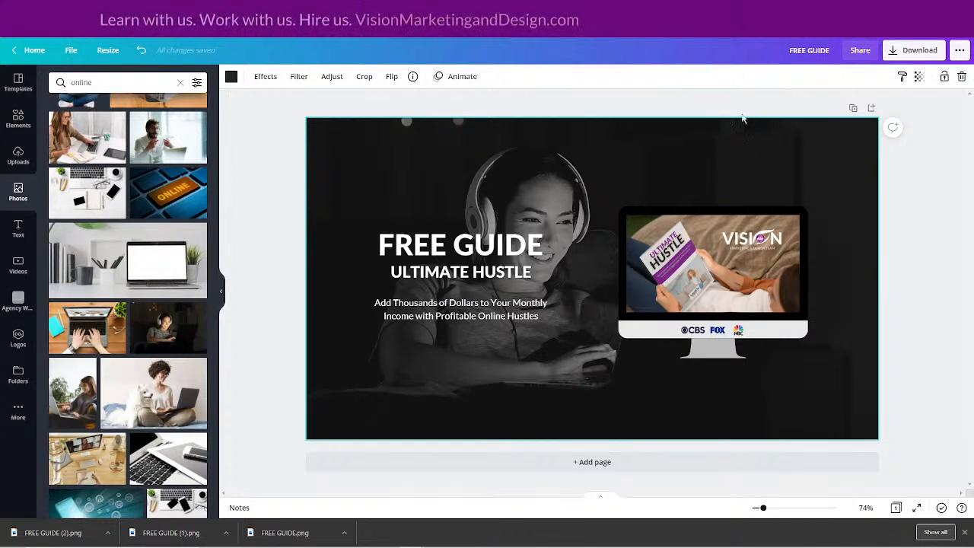
{"action": "left_click", "coordinate": [903, 51]}
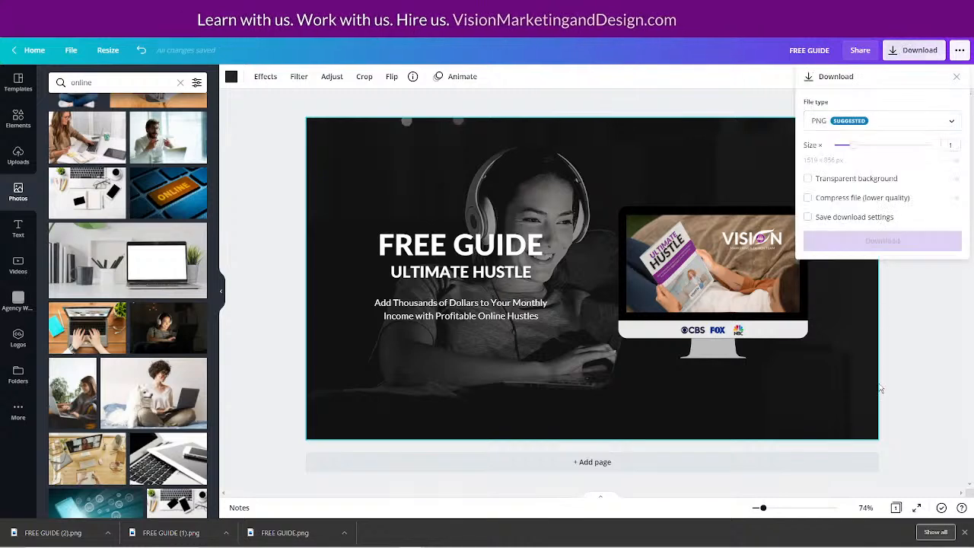
{"action": "left_click", "coordinate": [875, 240]}
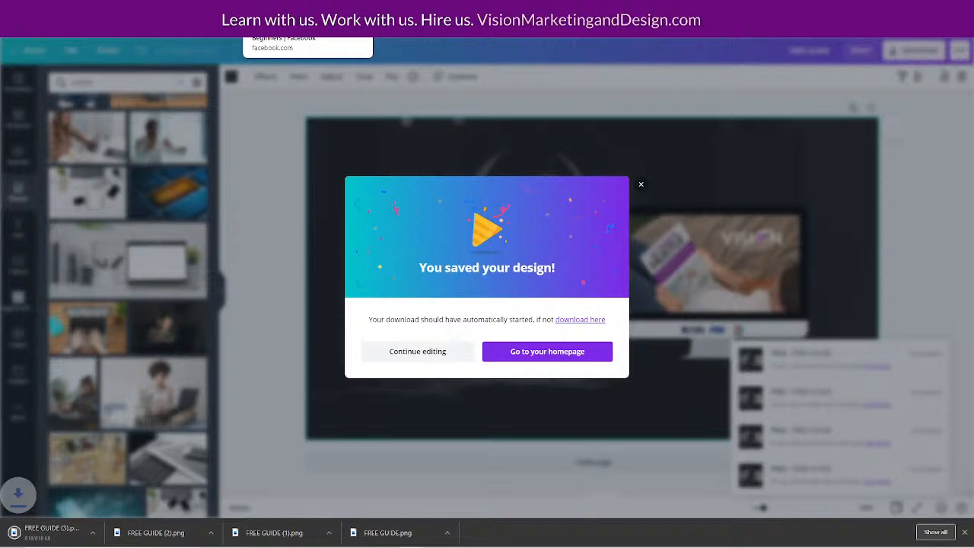
- Switch to the Facebook group, upload FREE GUIDE (3).png as its cover photo and adjust the image's position
{"action": "left_click", "coordinate": [297, 10]}
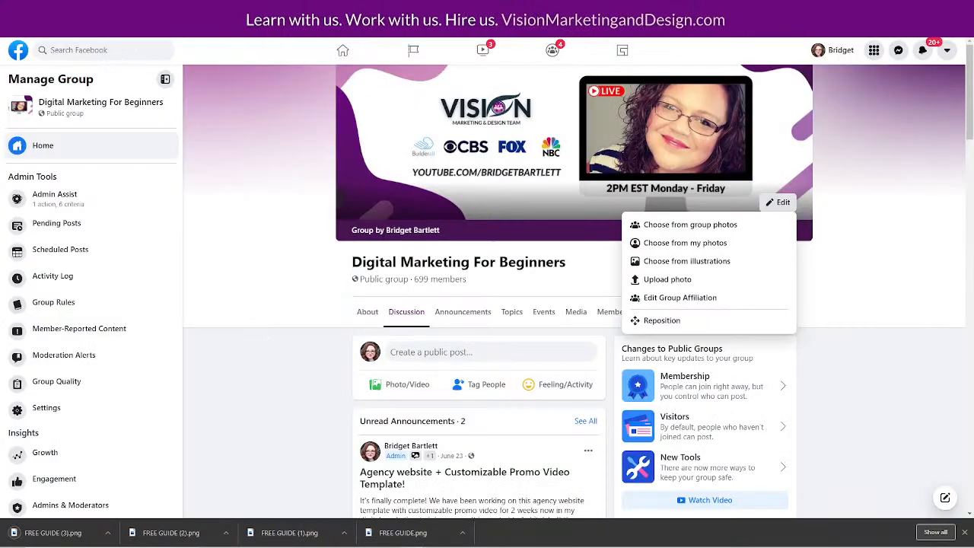
{"action": "left_click", "coordinate": [663, 279]}
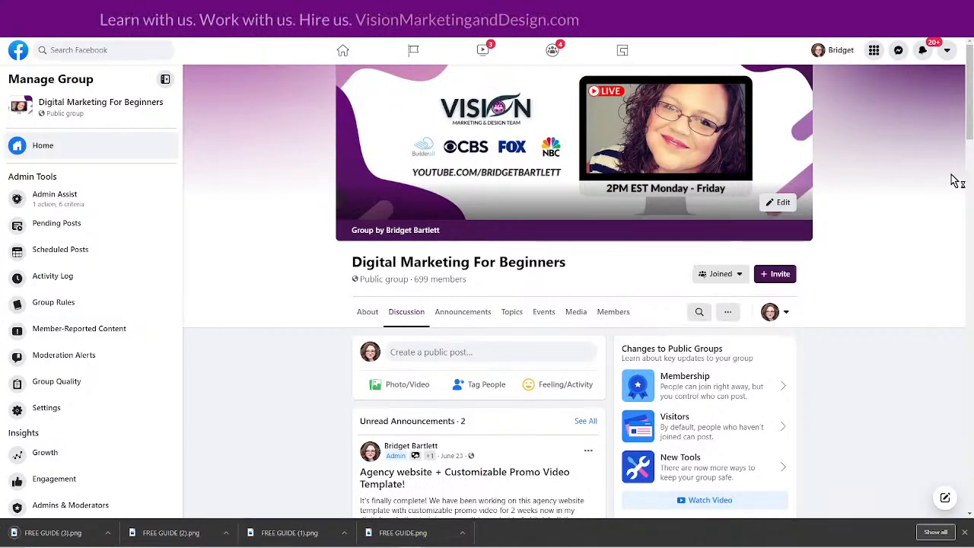
{"action": "type", "text": "free"}
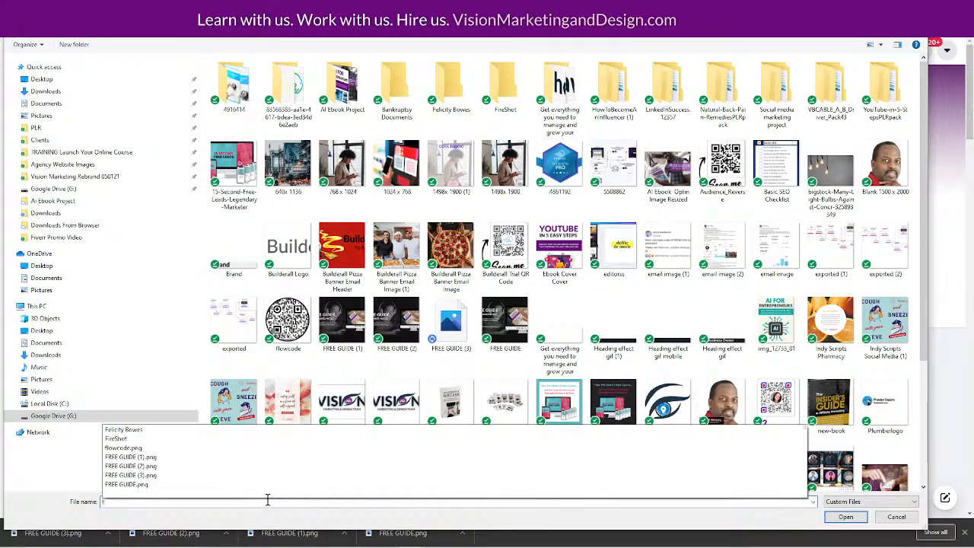
{"action": "left_click", "coordinate": [155, 475]}
{"action": "left_click", "coordinate": [845, 517]}
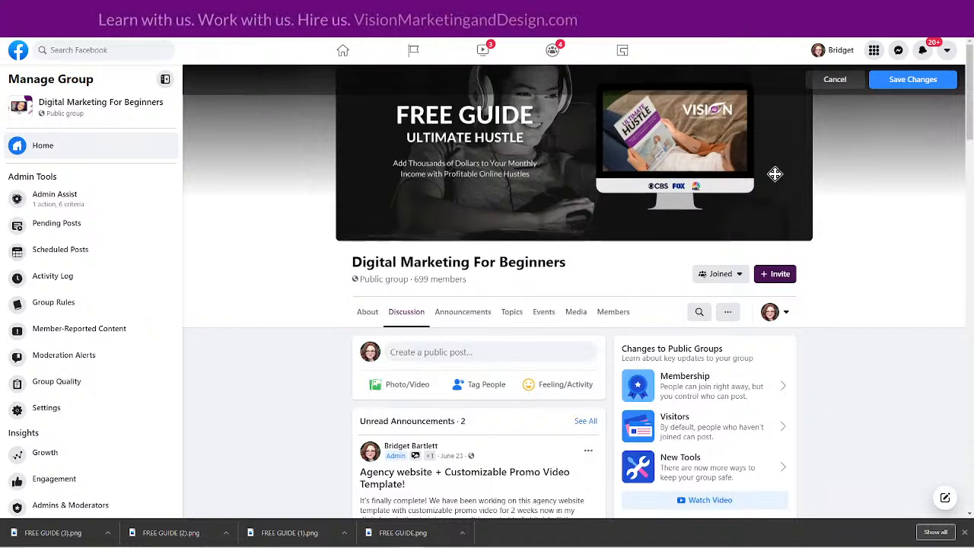
{"action": "mouse_move", "coordinate": [775, 175]}
{"action": "left_mouse_down"}
{"action": "mouse_move", "coordinate": [765, 191]}
{"action": "mouse_move", "coordinate": [759, 165]}
{"action": "mouse_move", "coordinate": [758, 176]}
{"action": "mouse_move", "coordinate": [770, 162]}
{"action": "left_mouse_up"}
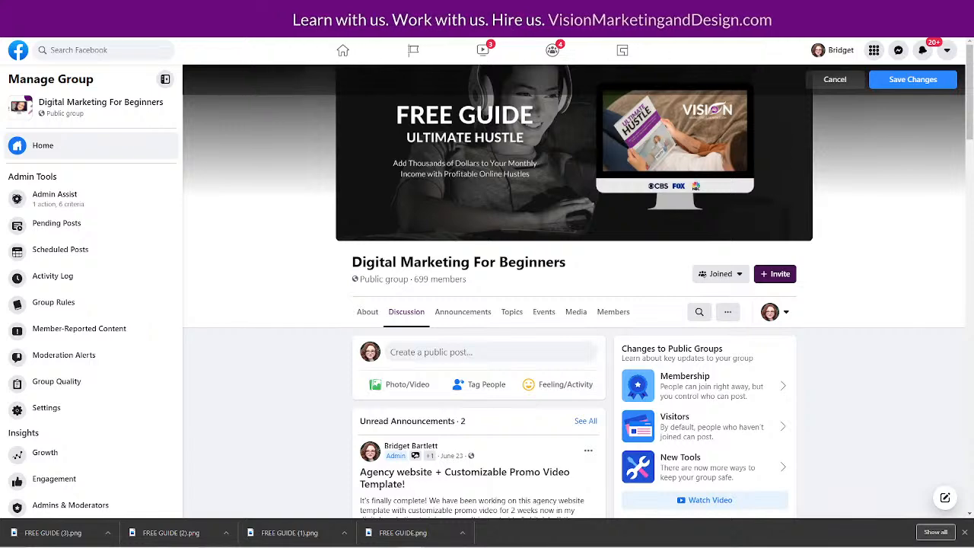
- Open LinkedIn from the My Brand social media bookmarks in a new browser tab
{"action": "key", "text": "ctrl+t"}
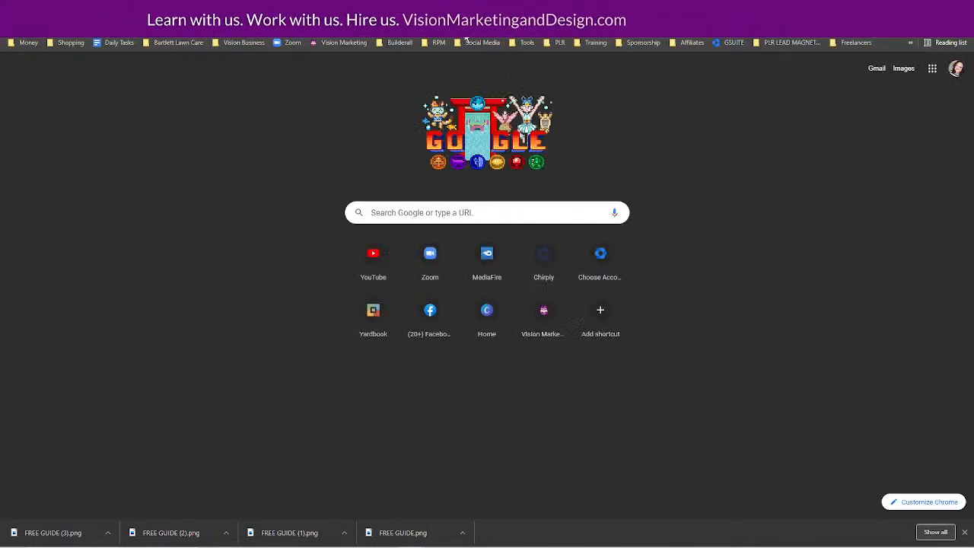
{"action": "left_click", "coordinate": [482, 43]}
{"action": "mouse_move", "coordinate": [505, 70]}
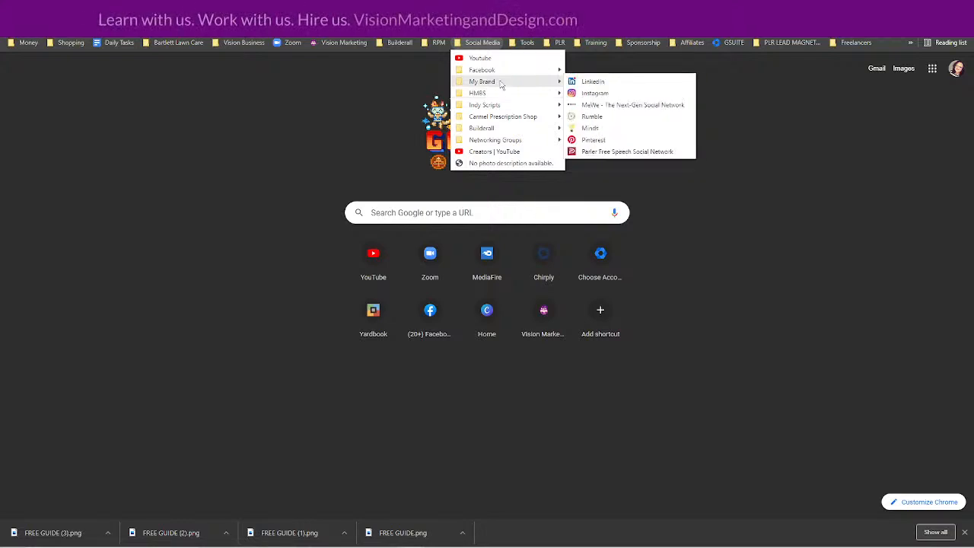
{"action": "left_click", "coordinate": [574, 81]}
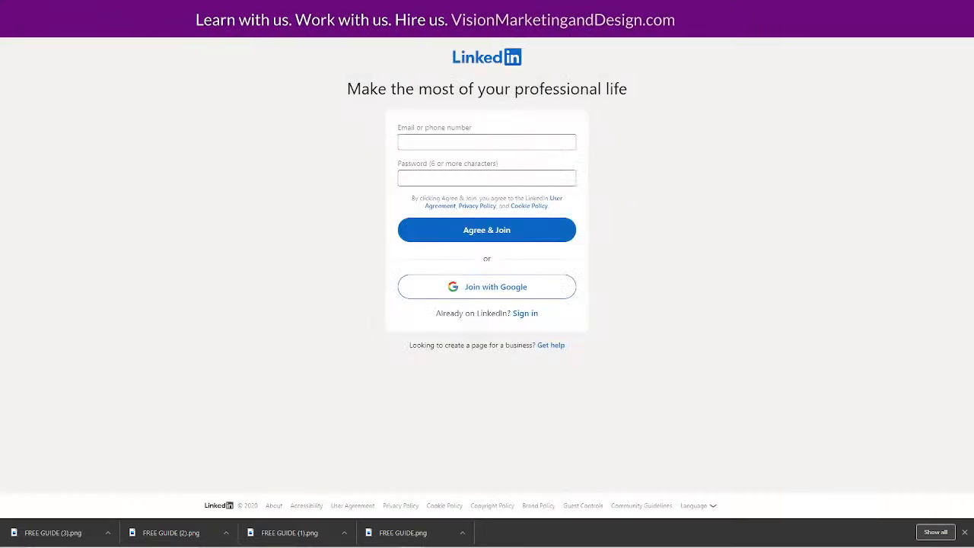
- Try to join LinkedIn with the business Google account, submitting the account password
{"action": "left_click", "coordinate": [513, 285]}
{"action": "left_click", "coordinate": [190, 182]}
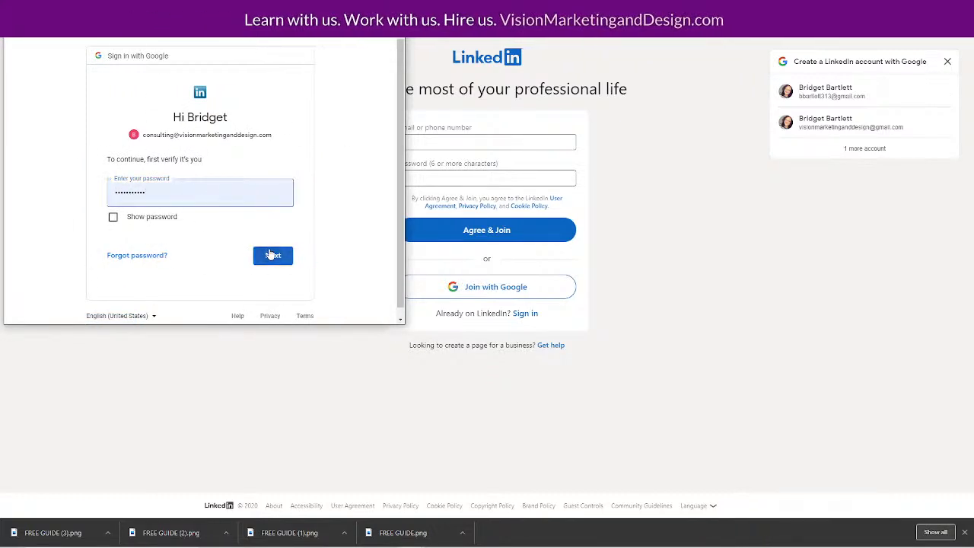
{"action": "left_click", "coordinate": [273, 255]}
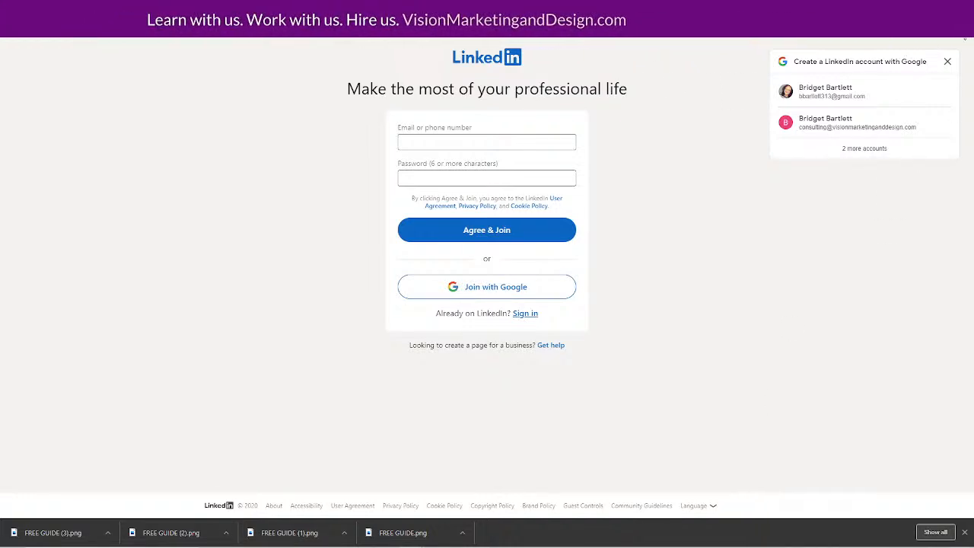
- Switch to the Vision Marketing browser profile and open LinkedIn there
{"action": "left_click", "coordinate": [950, 17]}
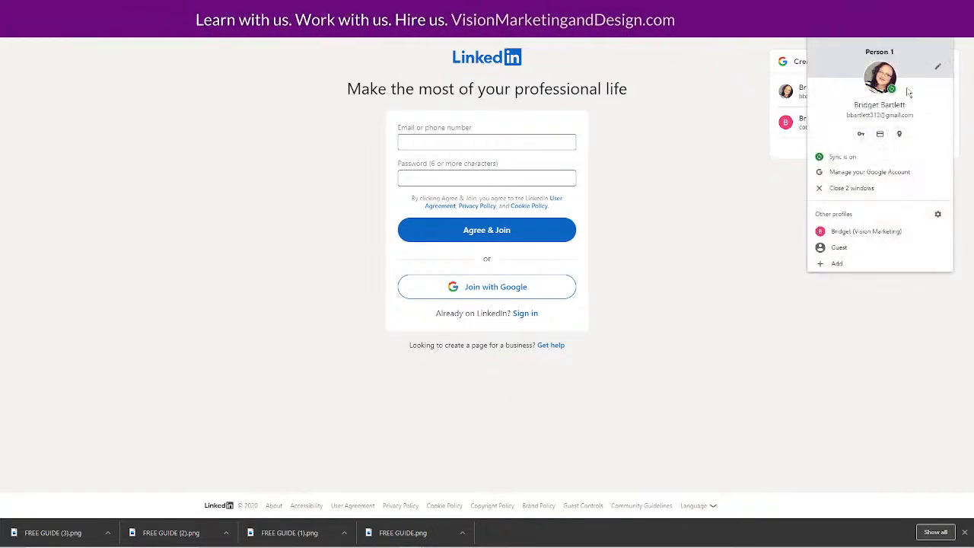
{"action": "left_click", "coordinate": [845, 232]}
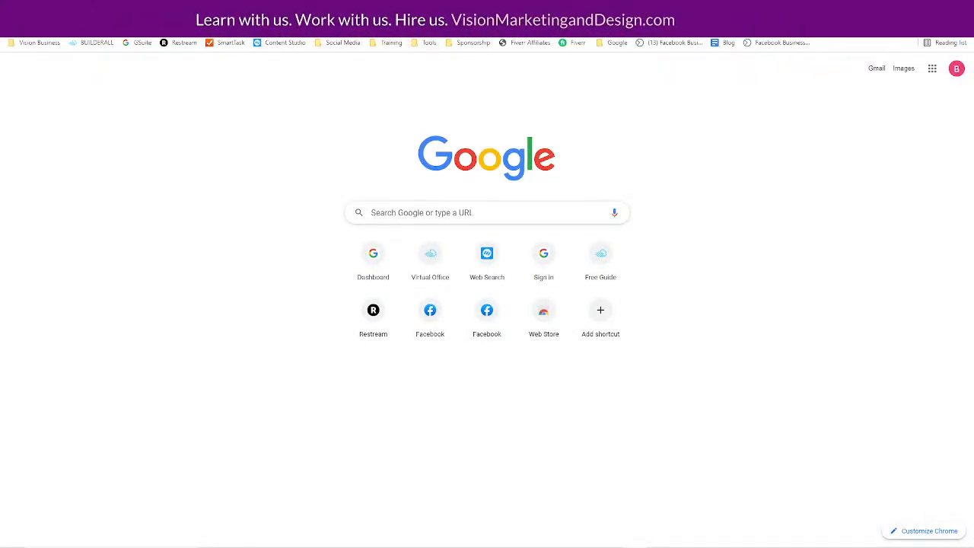
{"action": "key", "text": "ctrl+l"}
{"action": "type", "text": "linkedin"}
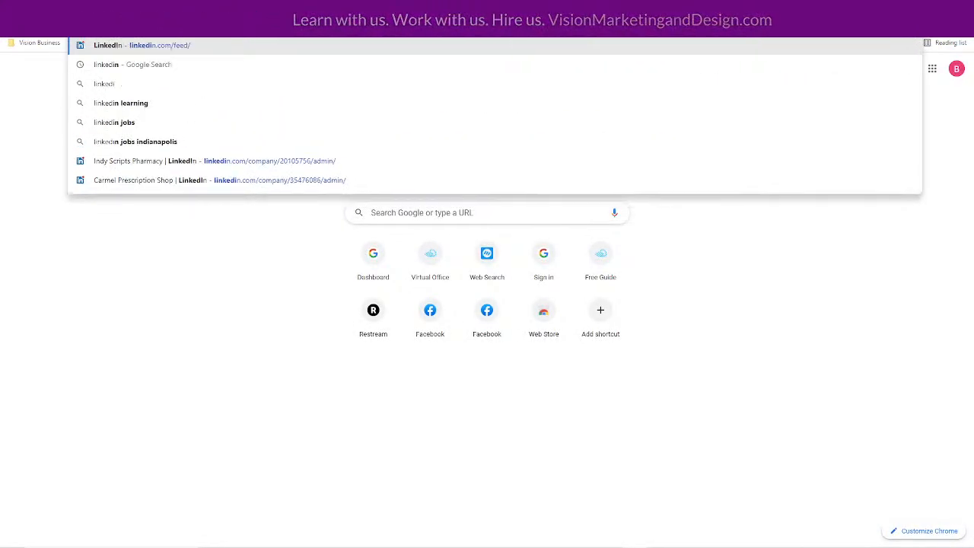
{"action": "key", "text": "Return"}
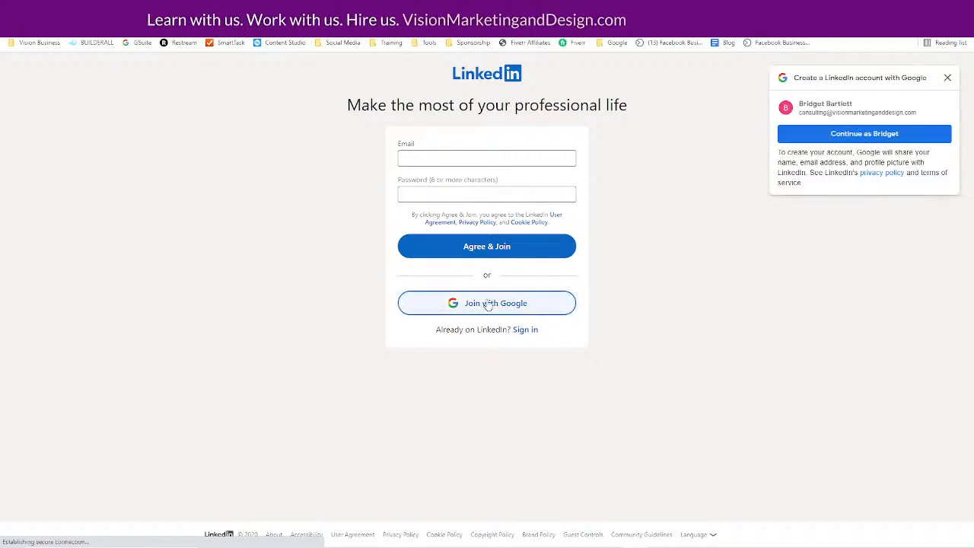
- Try to create a LinkedIn account from the suggested Google account, submitting the account password, and dismiss the security check
{"action": "left_click", "coordinate": [876, 133]}
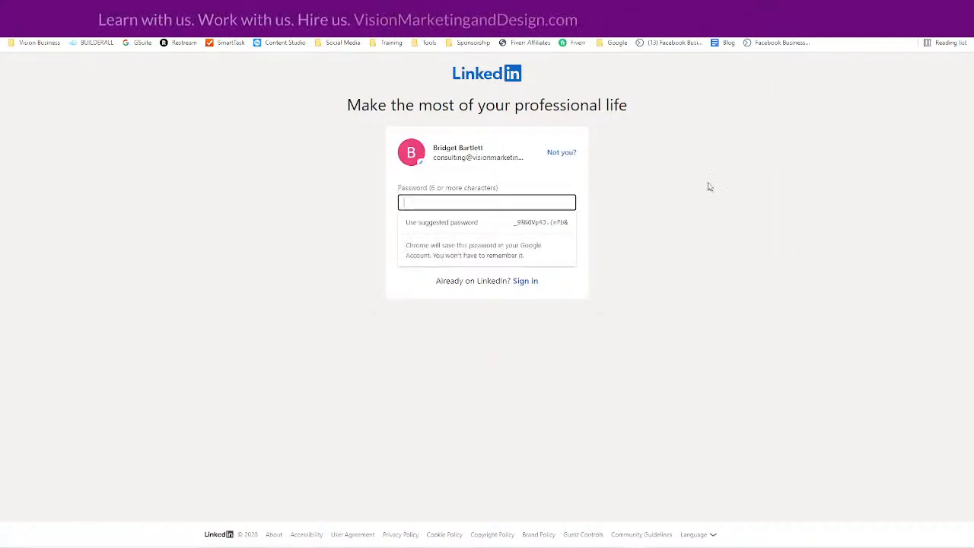
{"action": "left_click", "coordinate": [364, 175]}
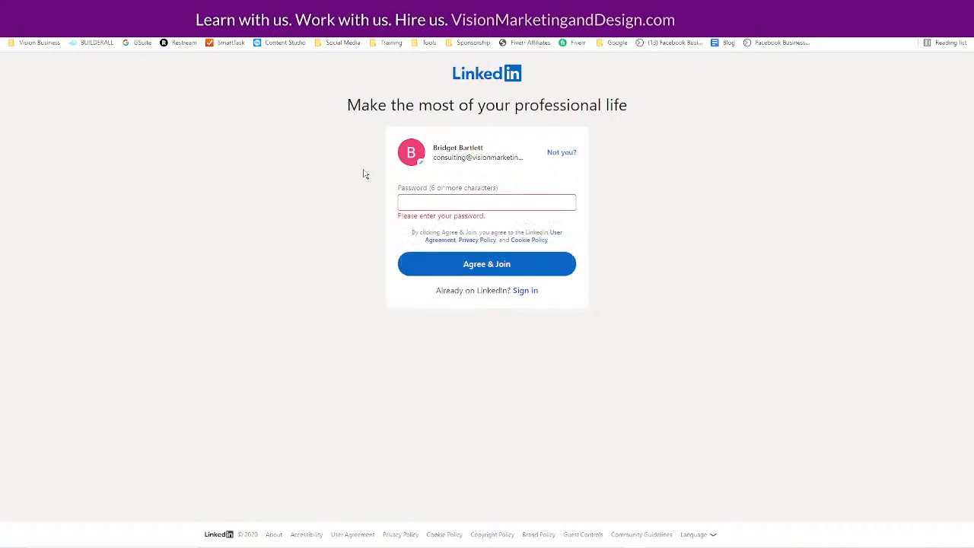
{"action": "left_click", "coordinate": [483, 201]}
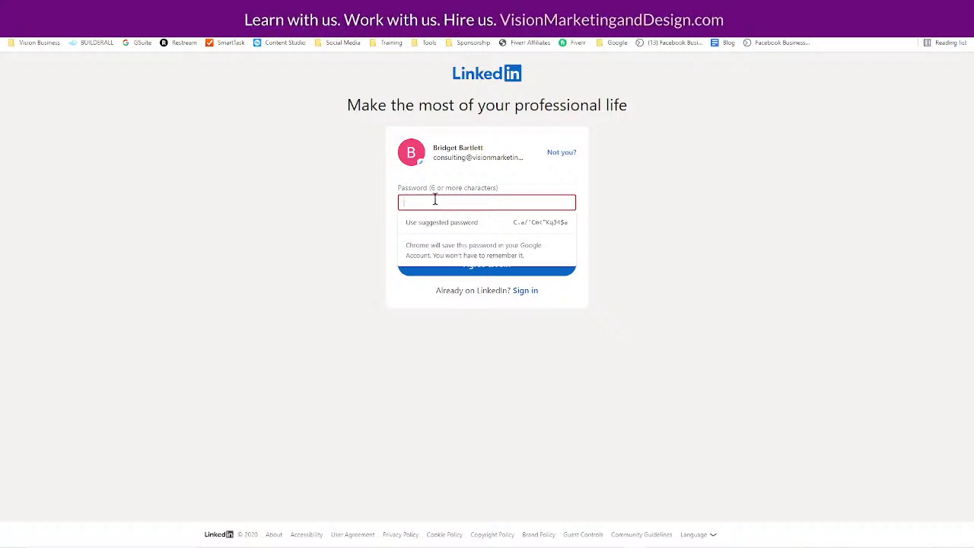
{"action": "type", "text": "********"}
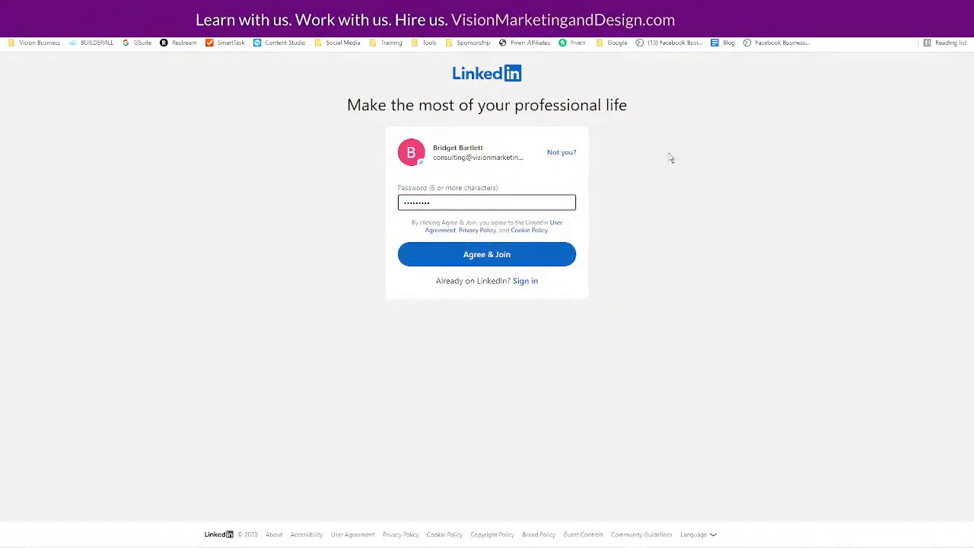
{"action": "left_click", "coordinate": [487, 253]}
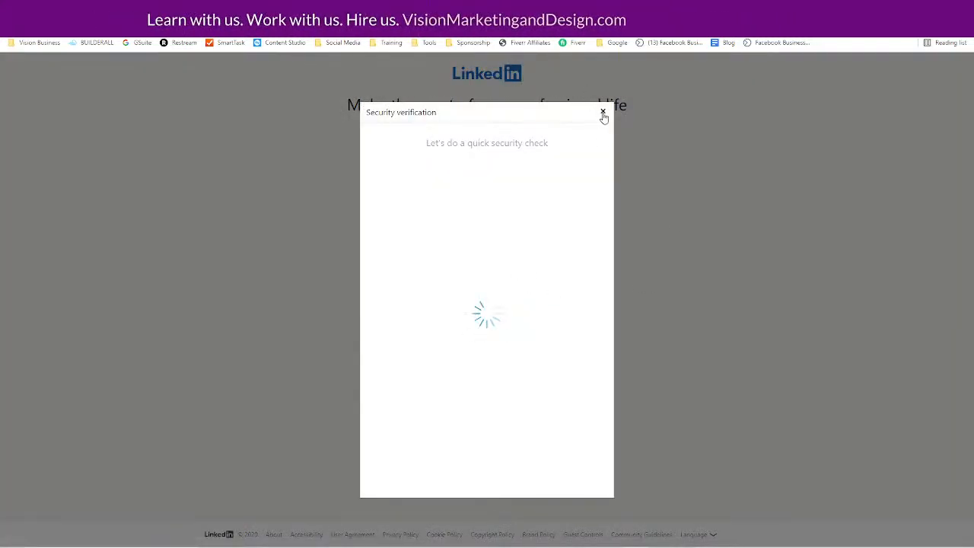
{"action": "left_click", "coordinate": [603, 113]}
- Sign in to LinkedIn with the business Google account in a maximized window and open the account's own profile
{"action": "left_click", "coordinate": [528, 282]}
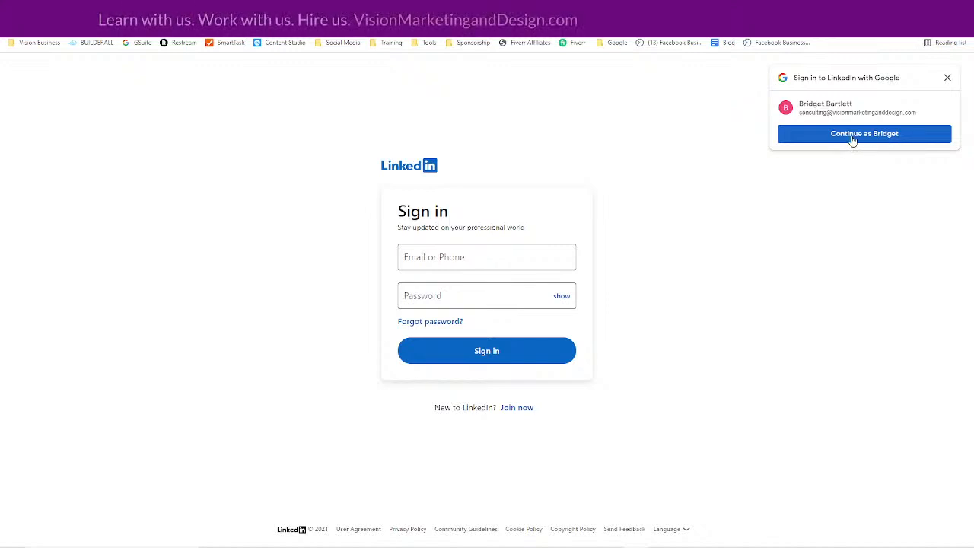
{"action": "left_click", "coordinate": [853, 138]}
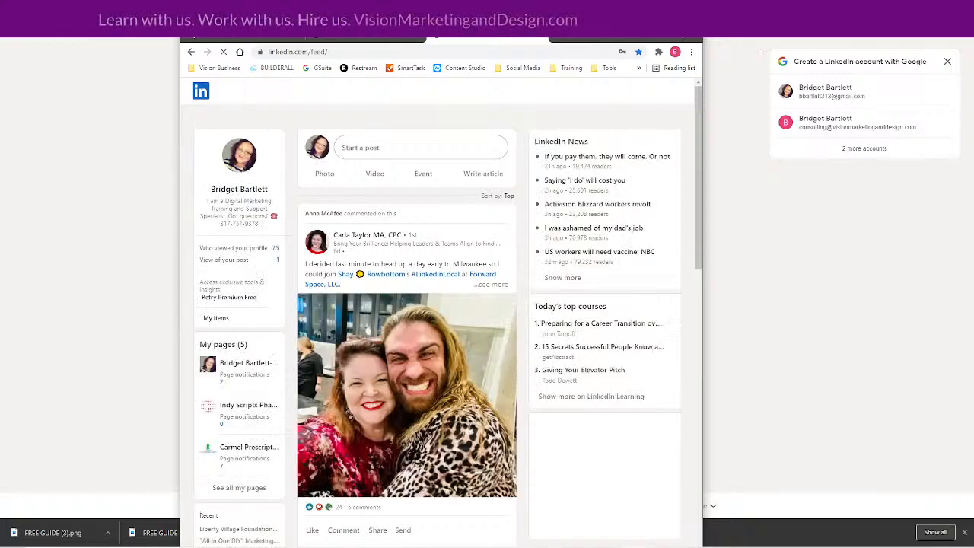
{"action": "left_click", "coordinate": [668, 23]}
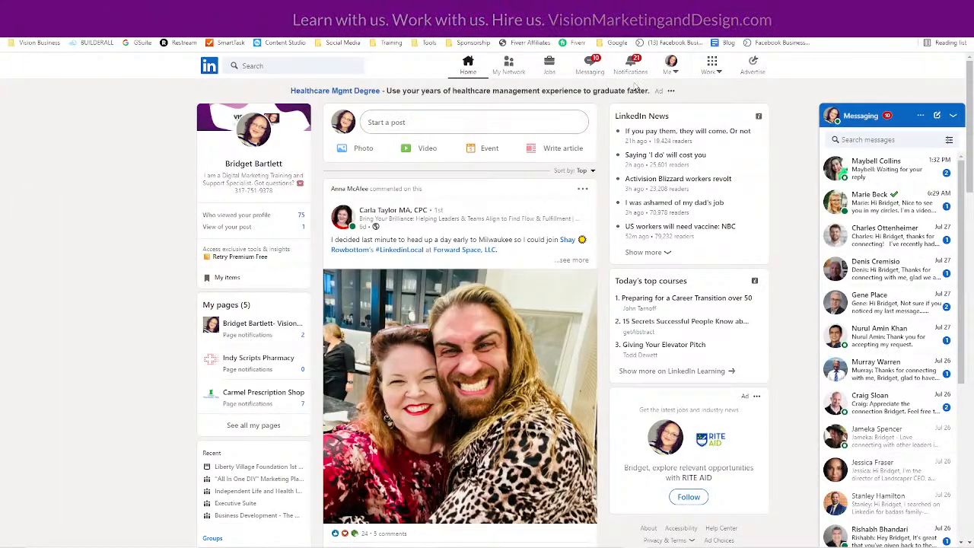
{"action": "left_click", "coordinate": [673, 72]}
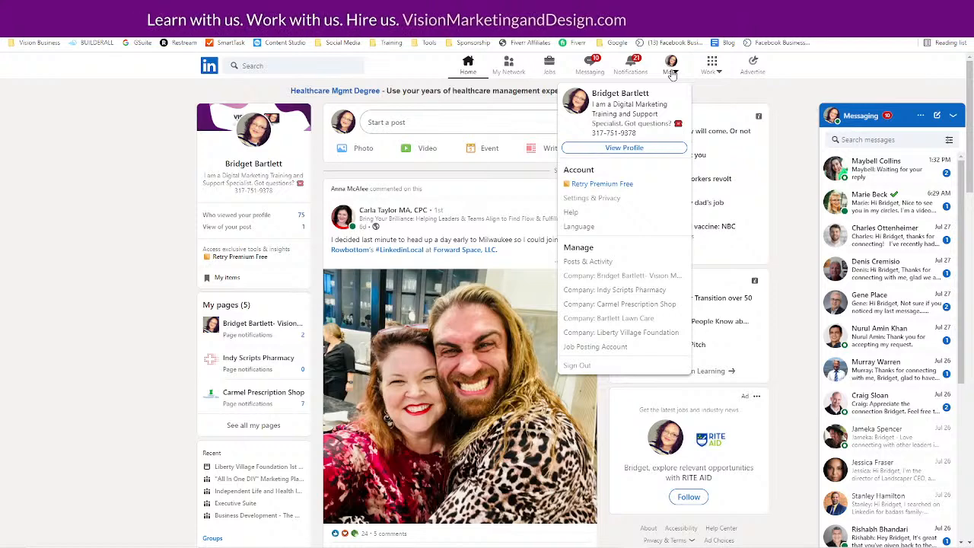
{"action": "left_click", "coordinate": [625, 148]}
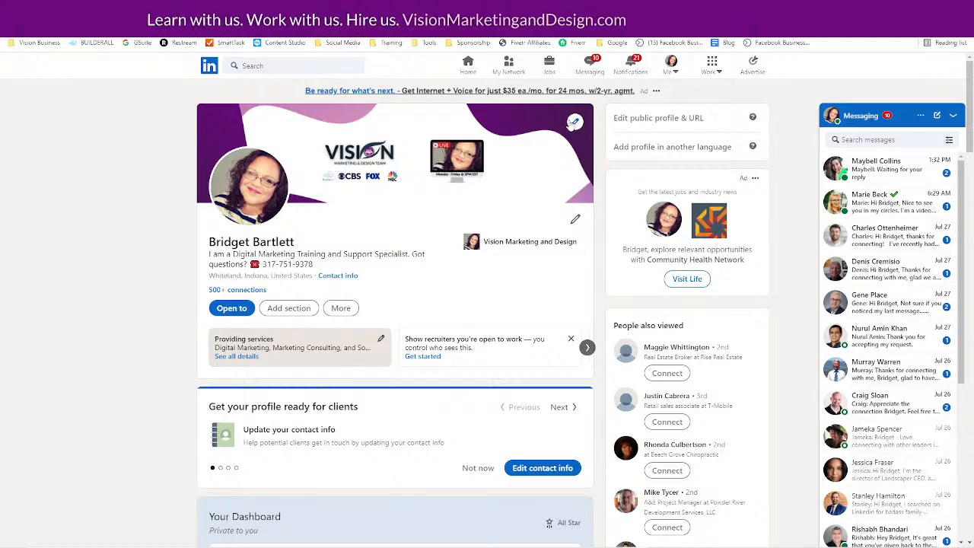
- Replace the profile's background photo with FREE GUIDE (3).png from the Downloads folder
{"action": "left_click", "coordinate": [574, 122]}
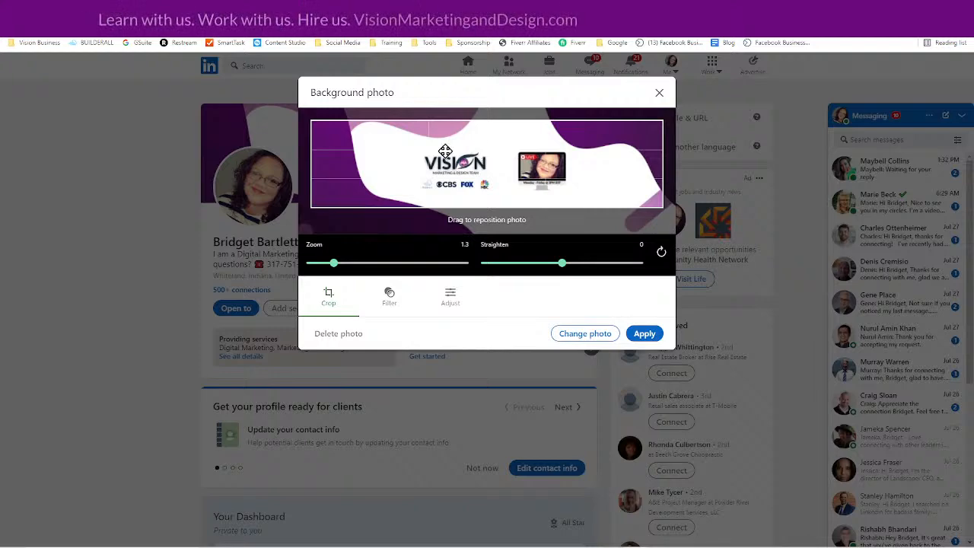
{"action": "left_click", "coordinate": [590, 336]}
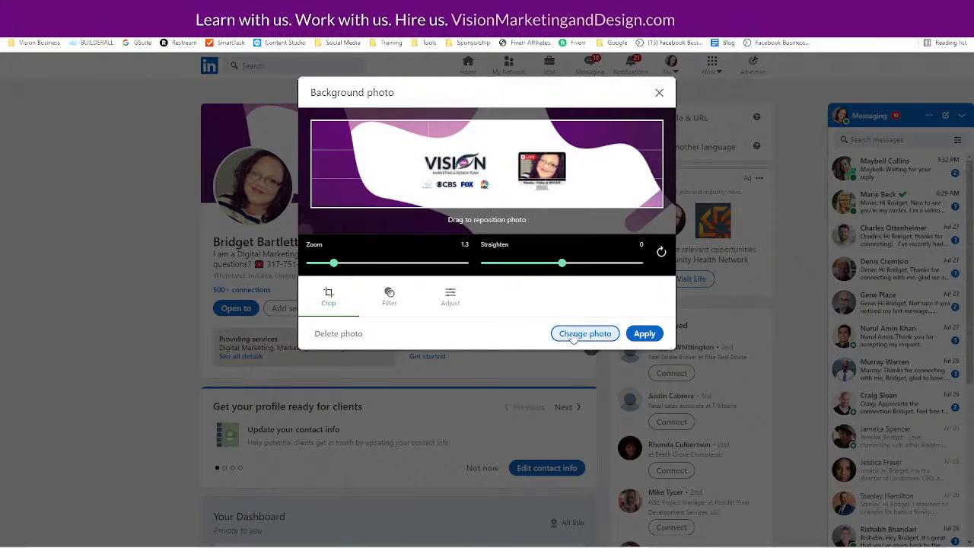
{"action": "left_click", "coordinate": [574, 335]}
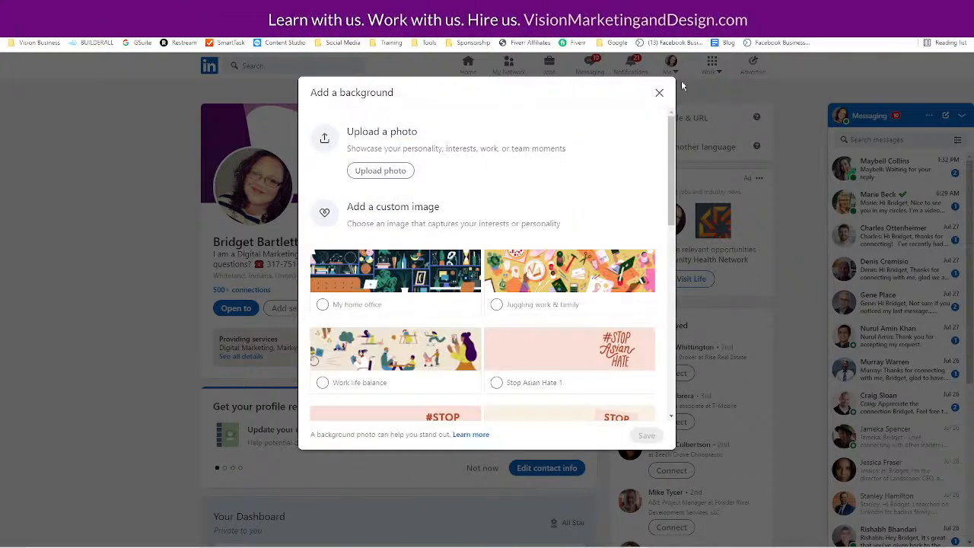
{"action": "left_click", "coordinate": [381, 171]}
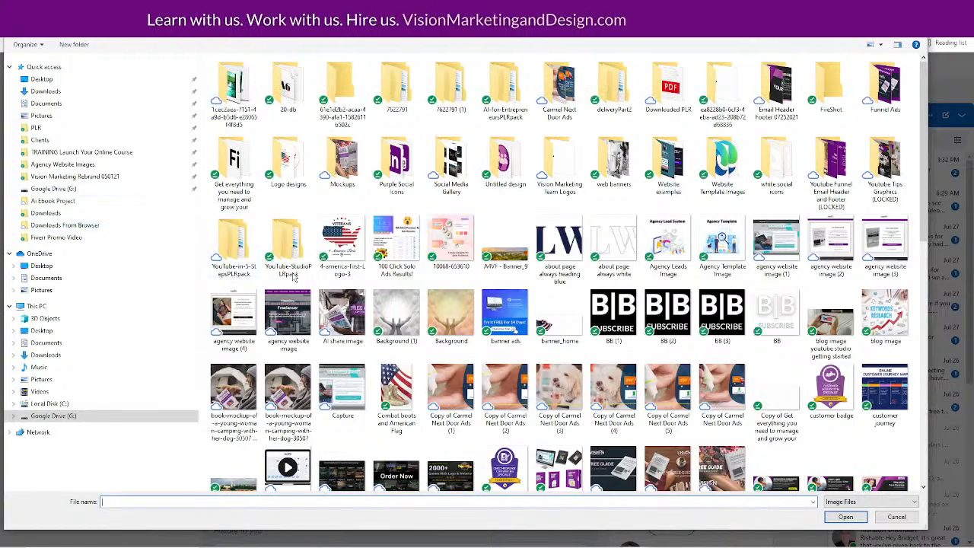
{"action": "scroll", "coordinate": [487, 304], "scroll_direction": "down", "scroll_amount": 15}
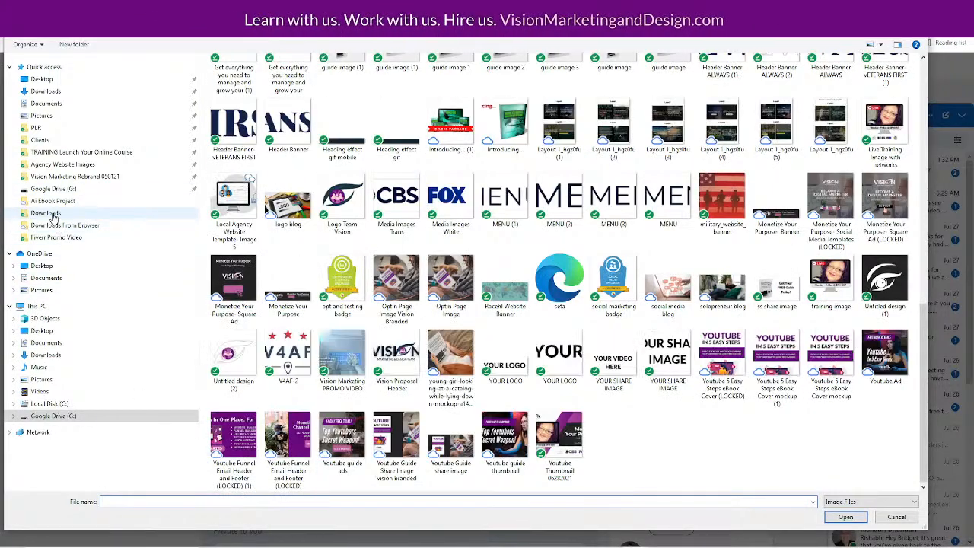
{"action": "left_click", "coordinate": [46, 213]}
{"action": "left_click", "coordinate": [287, 503]}
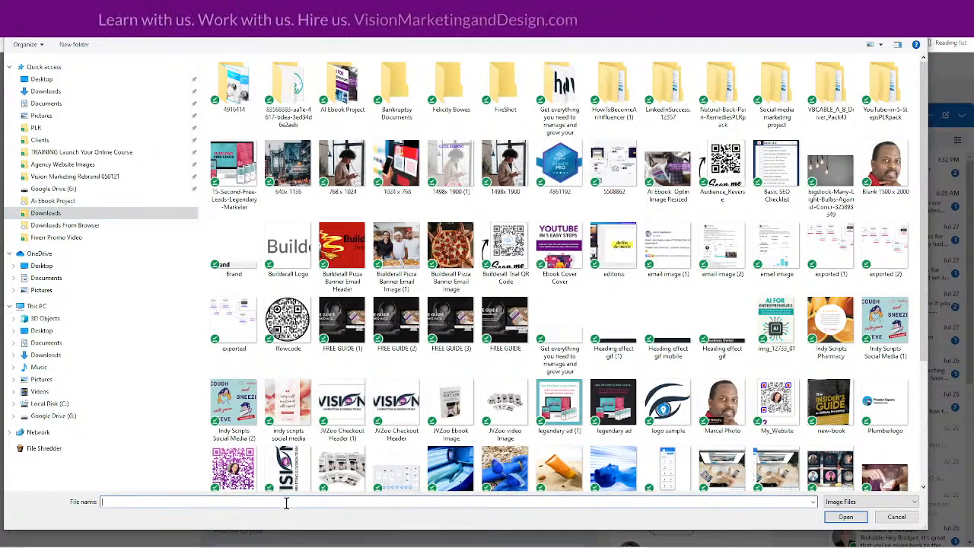
{"action": "type", "text": "free"}
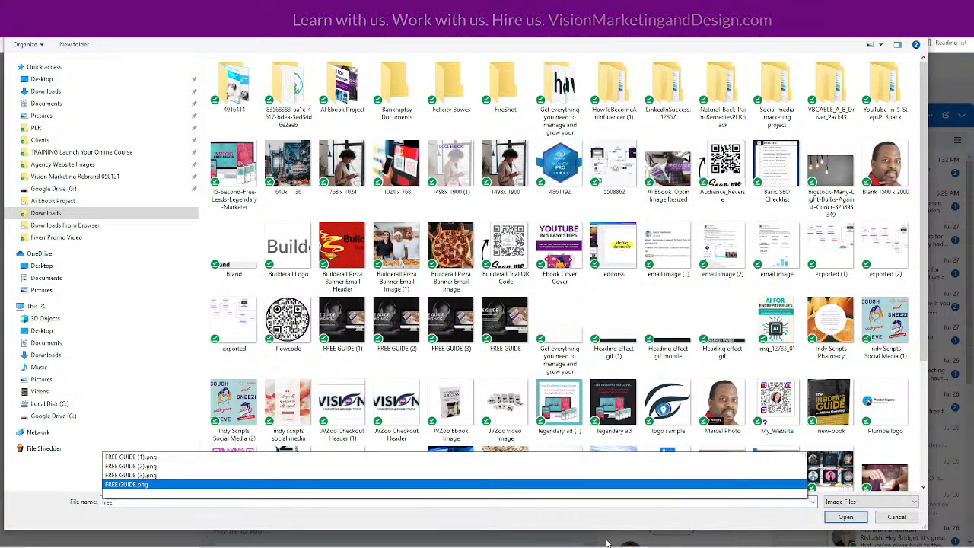
{"action": "left_click", "coordinate": [137, 475]}
{"action": "key", "text": "Return"}
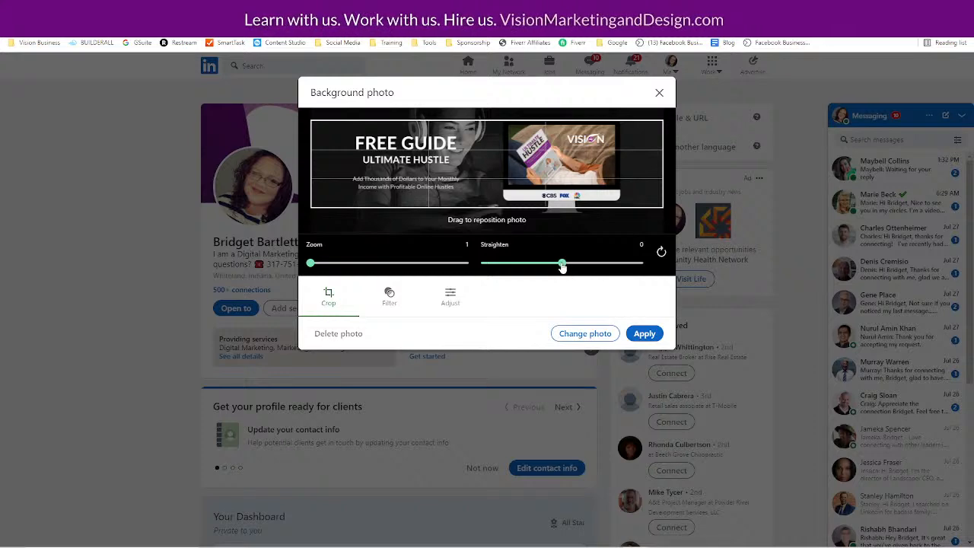
- Adjust the new background photo's crop, keeping zoom at 1 and straighten at 0, and shift the image slightly upward
{"action": "left_click_drag", "start_coordinate": [562, 265], "coordinate": [563, 265]}
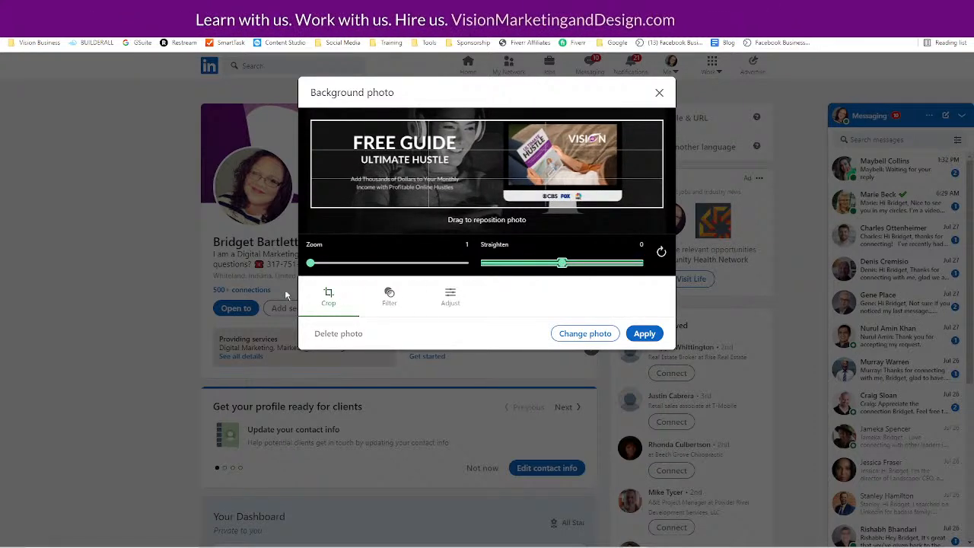
{"action": "left_click_drag", "start_coordinate": [320, 263], "coordinate": [279, 256]}
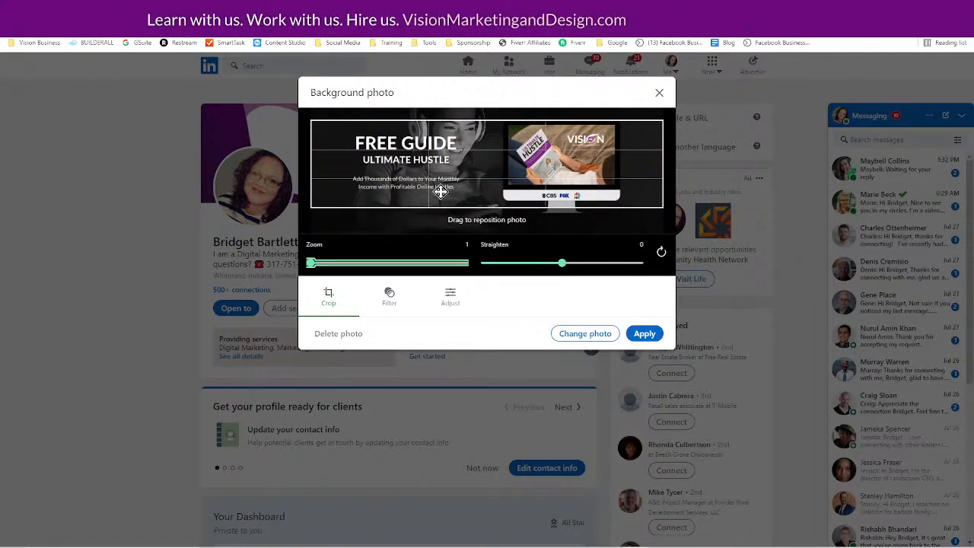
{"action": "left_click_drag", "start_coordinate": [502, 151], "coordinate": [449, 156]}
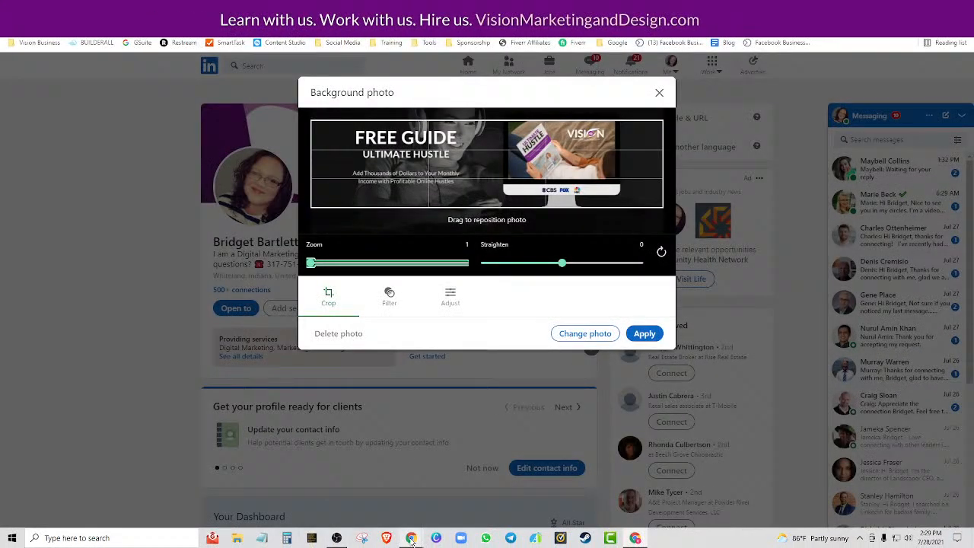
- Switch to the FREE GUIDE design in Canva and resize it to the LinkedIn Banner format
{"action": "mouse_move", "coordinate": [412, 538]}
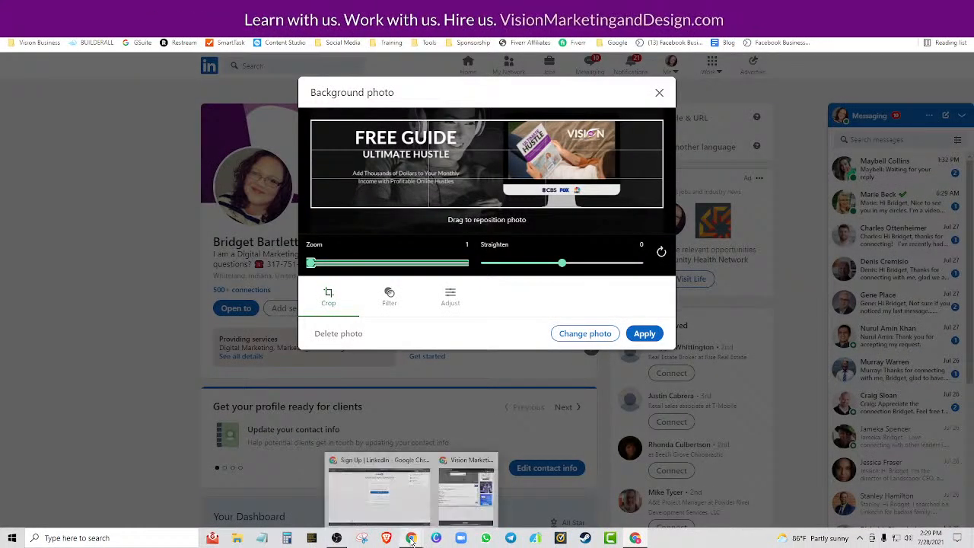
{"action": "left_click", "coordinate": [378, 475]}
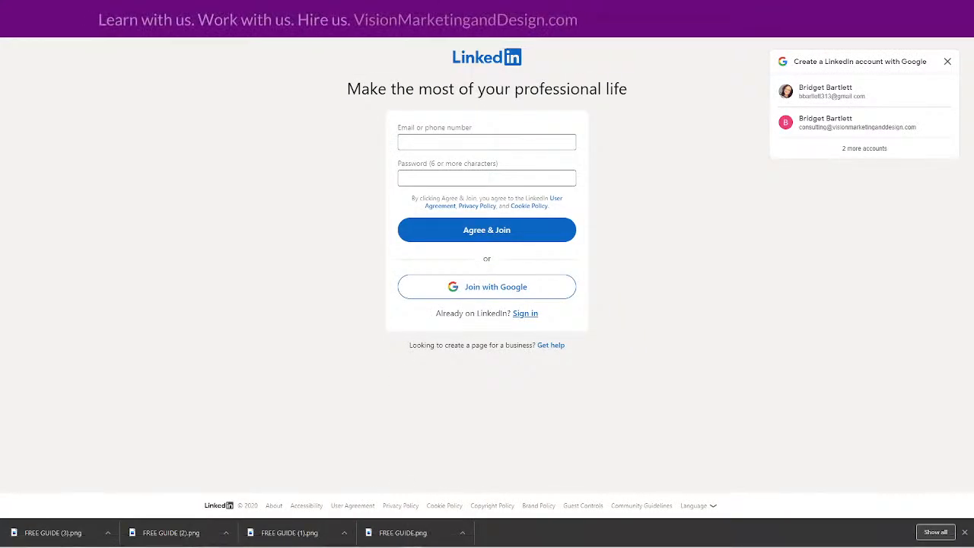
{"action": "mouse_move", "coordinate": [396, 530]}
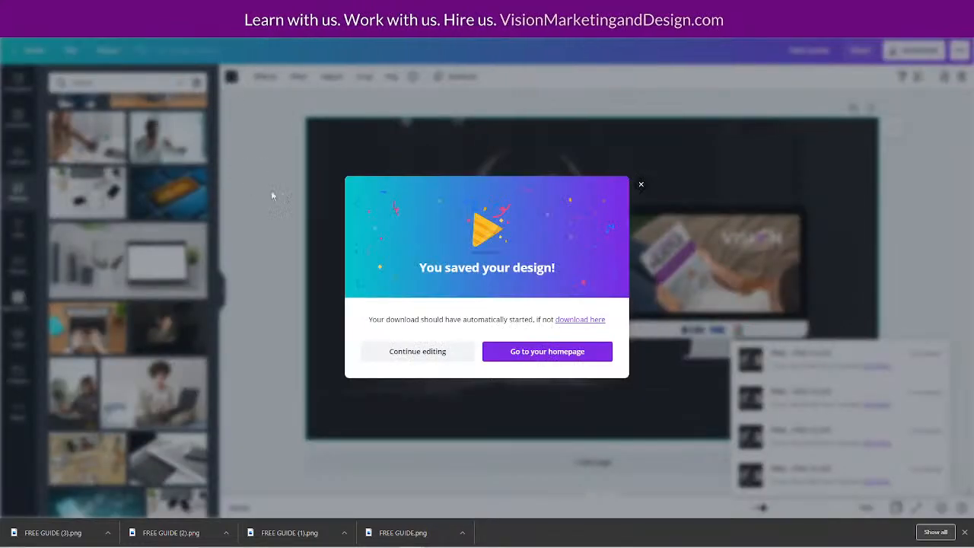
{"action": "left_click", "coordinate": [404, 357]}
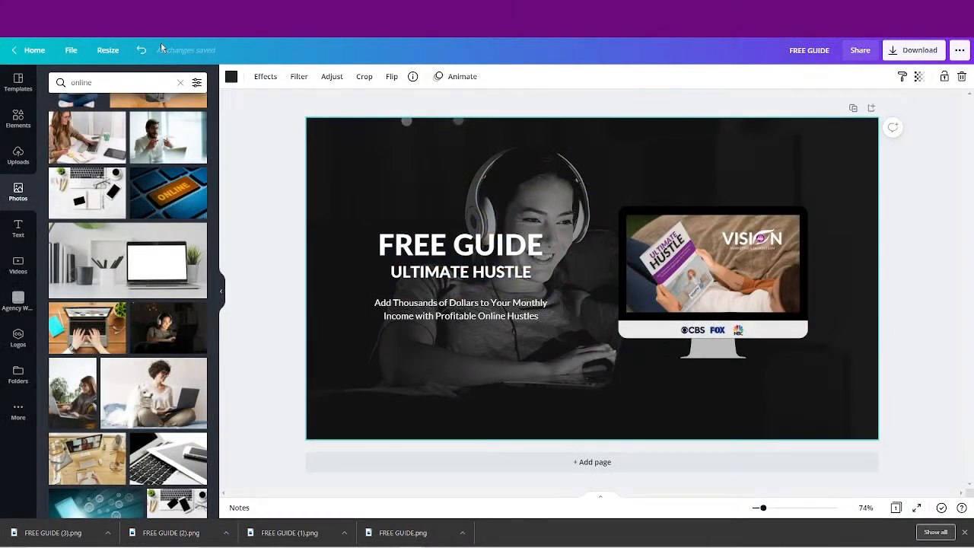
{"action": "left_click", "coordinate": [109, 51]}
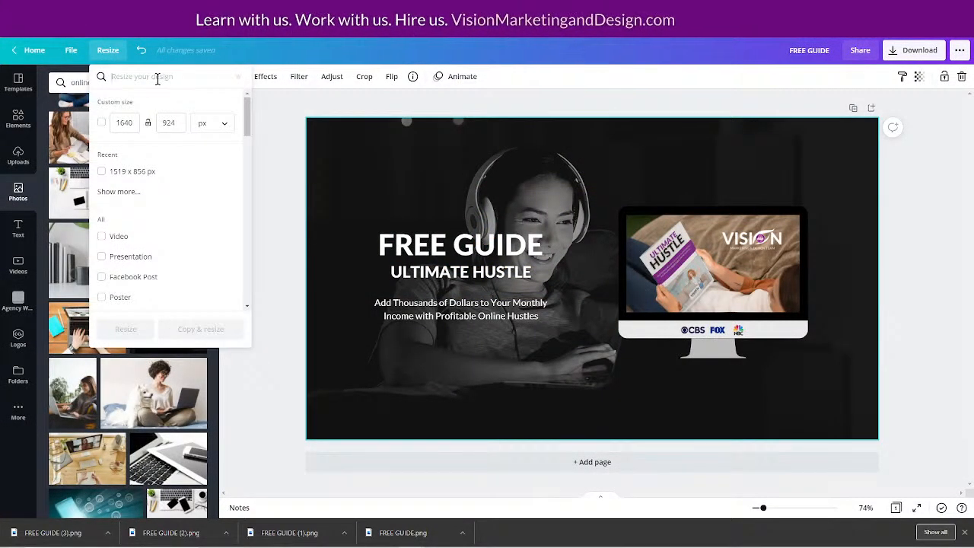
{"action": "type", "text": "linkedin"}
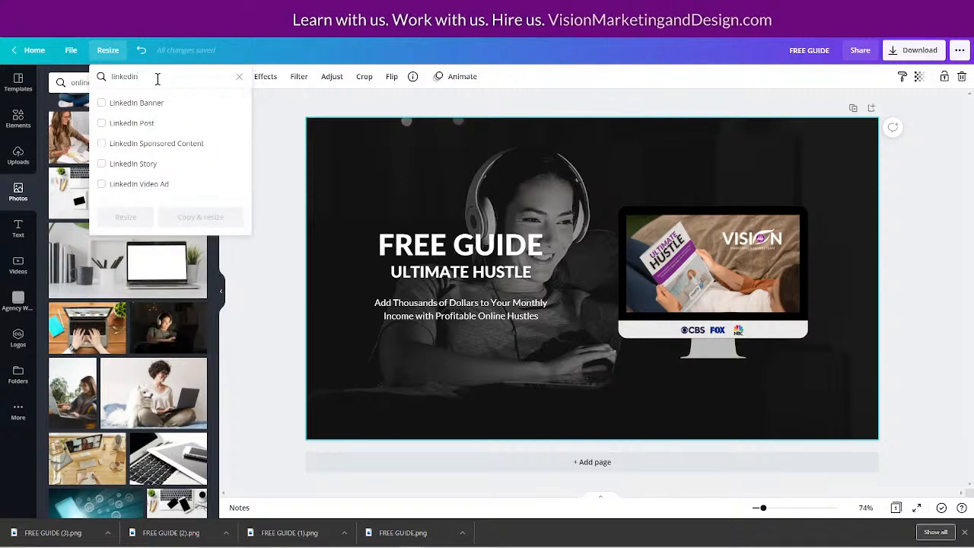
{"action": "left_click", "coordinate": [128, 105]}
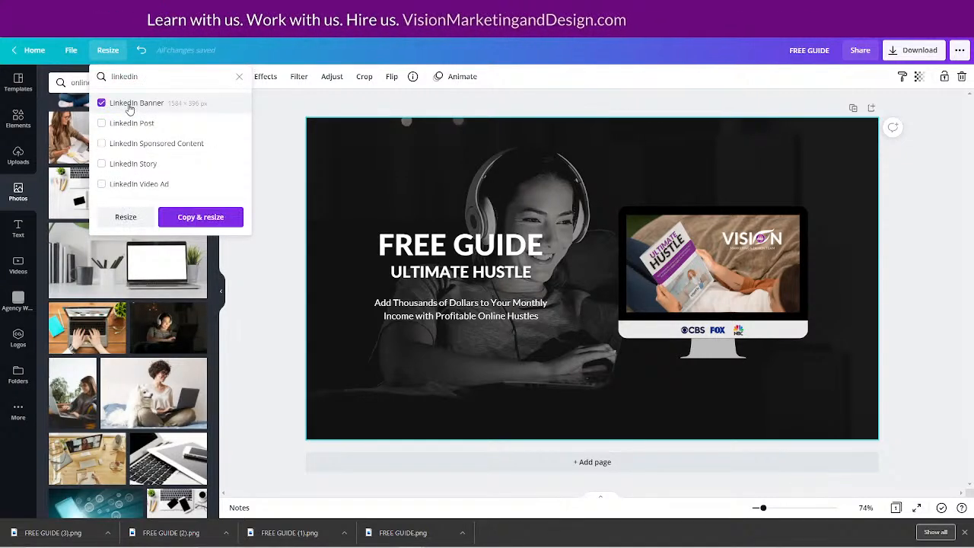
{"action": "left_click", "coordinate": [125, 217]}
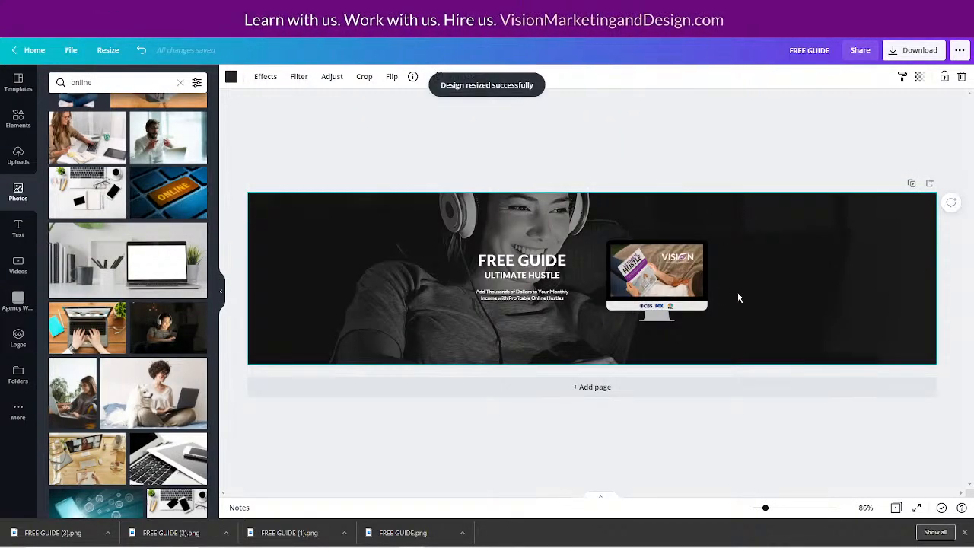
- Enlarge the computer monitor graphic on the banner by pulling its lower corner outward
{"action": "left_click", "coordinate": [695, 308]}
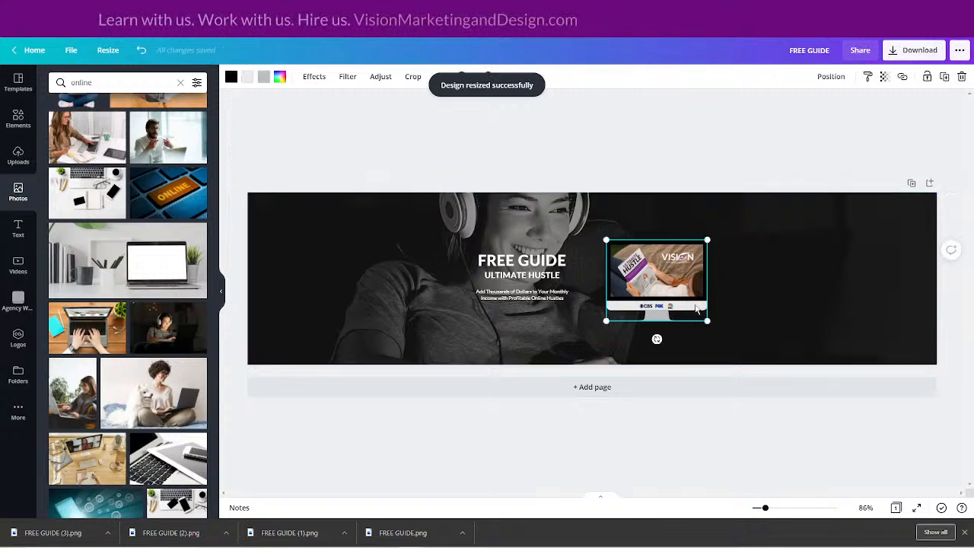
{"action": "left_click_drag", "start_coordinate": [709, 321], "coordinate": [737, 342]}
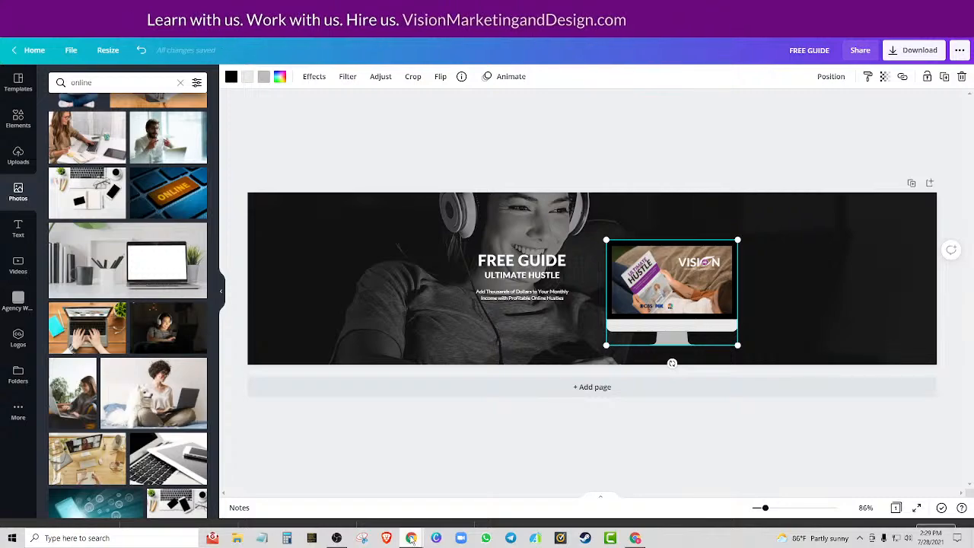
- Switch to LinkedIn, close the background photo editor without applying the image, and reopen the account's own profile from the home feed
{"action": "mouse_move", "coordinate": [412, 539]}
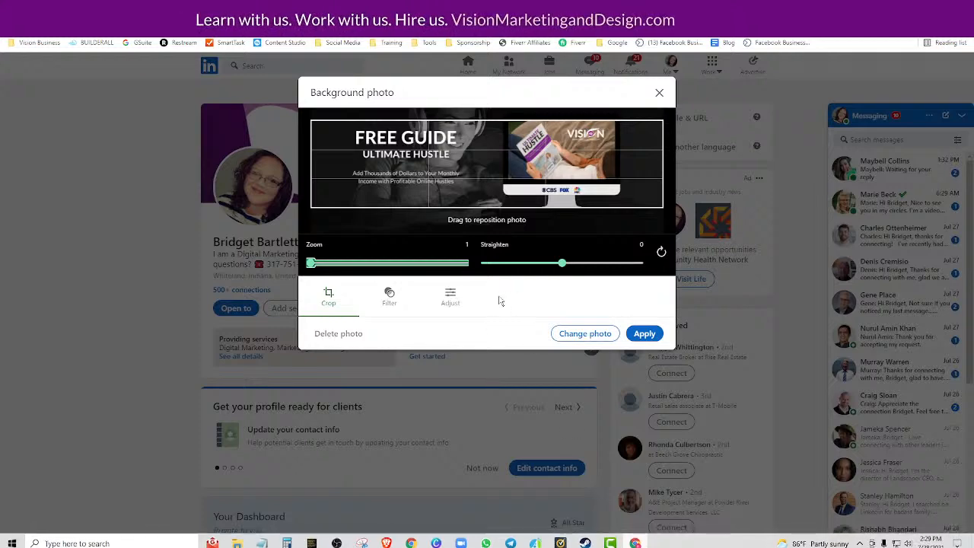
{"action": "left_click", "coordinate": [660, 93]}
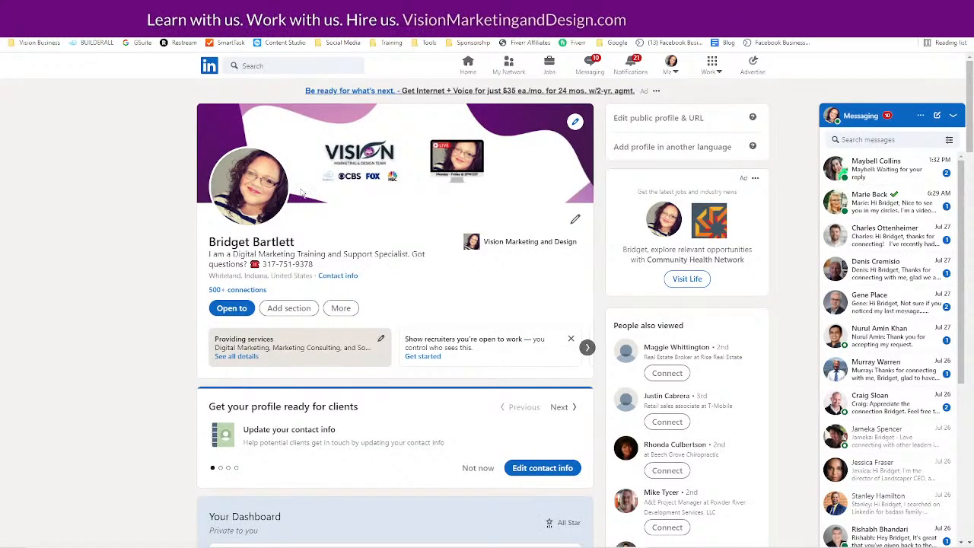
{"action": "left_click", "coordinate": [467, 73]}
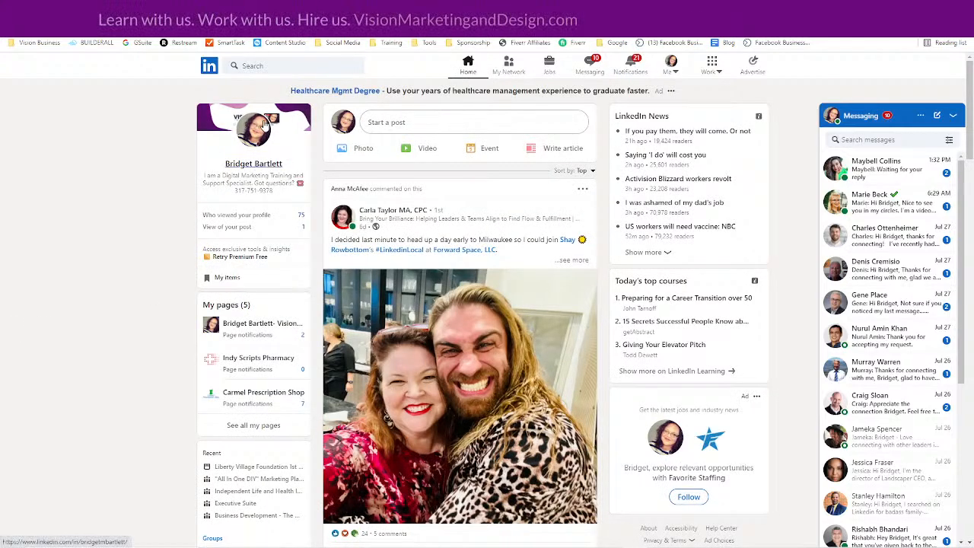
{"action": "left_click", "coordinate": [671, 67]}
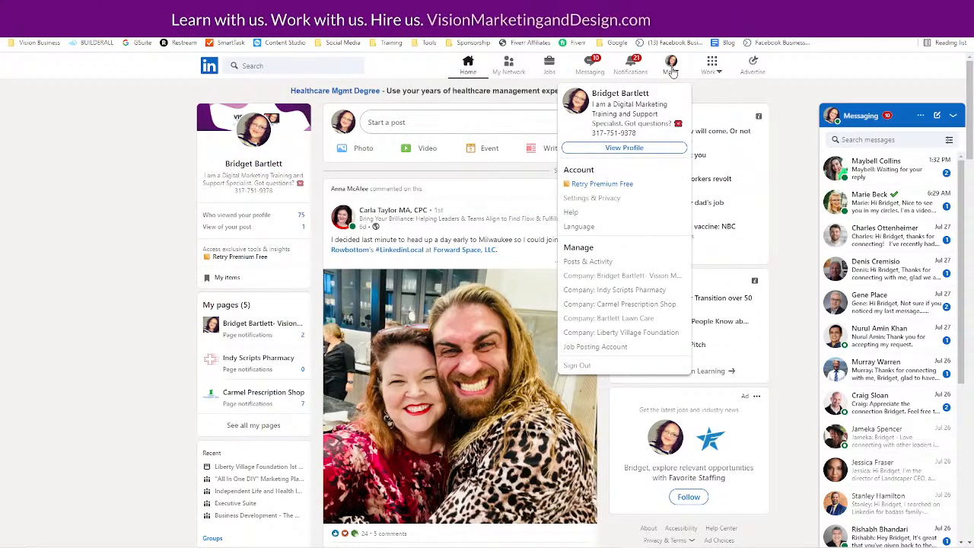
{"action": "left_click", "coordinate": [632, 148]}
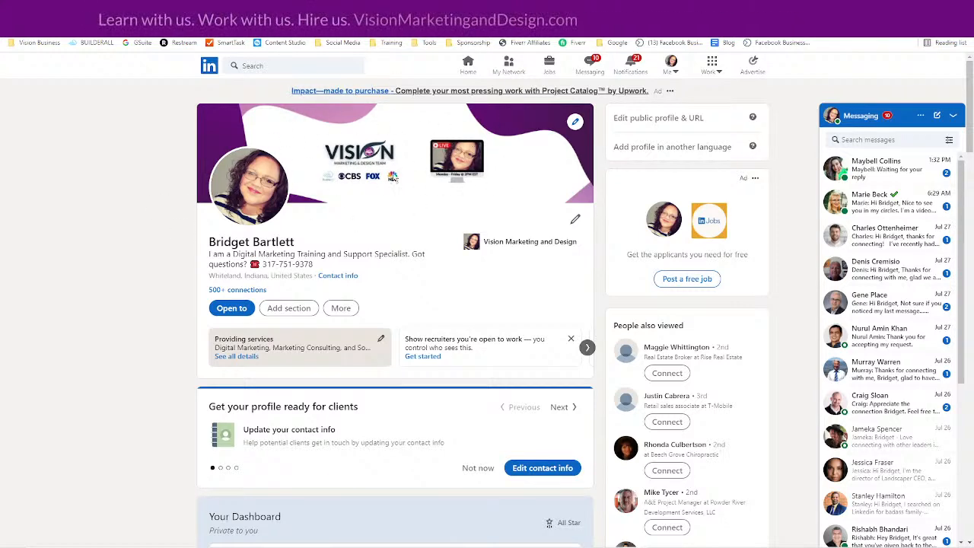
- Switch to the FREE GUIDE design in Canva and move the monitor graphic slightly up and to the left
{"action": "mouse_move", "coordinate": [396, 546]}
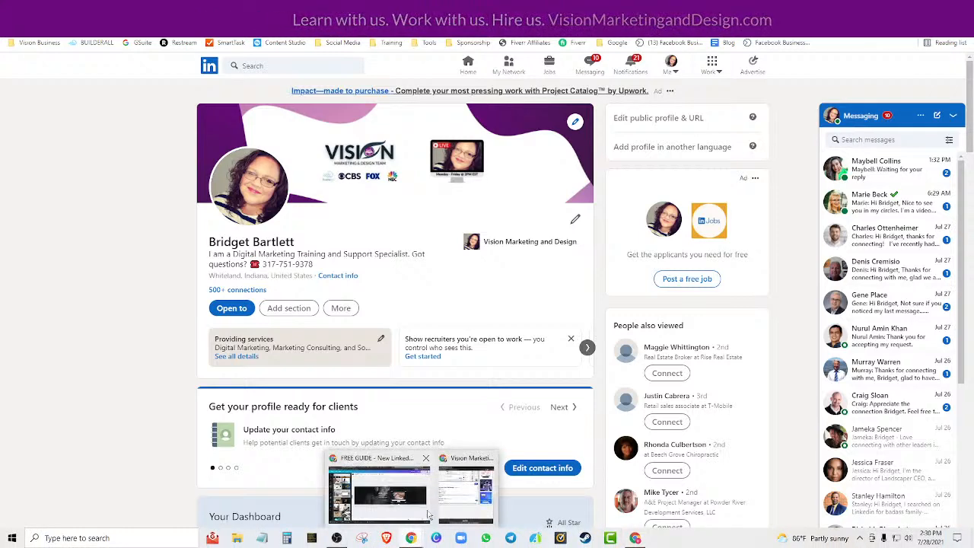
{"action": "left_click", "coordinate": [386, 495]}
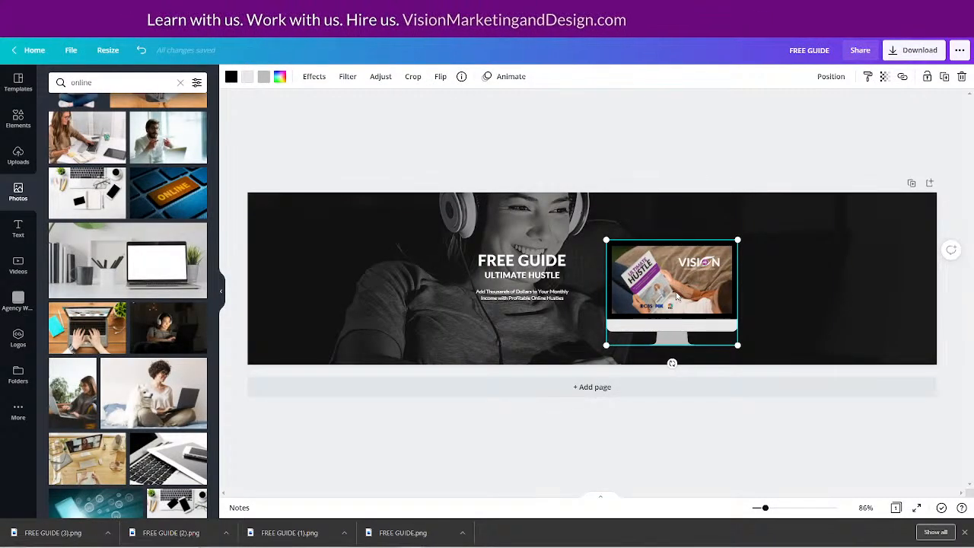
{"action": "left_click_drag", "start_coordinate": [676, 293], "coordinate": [668, 281]}
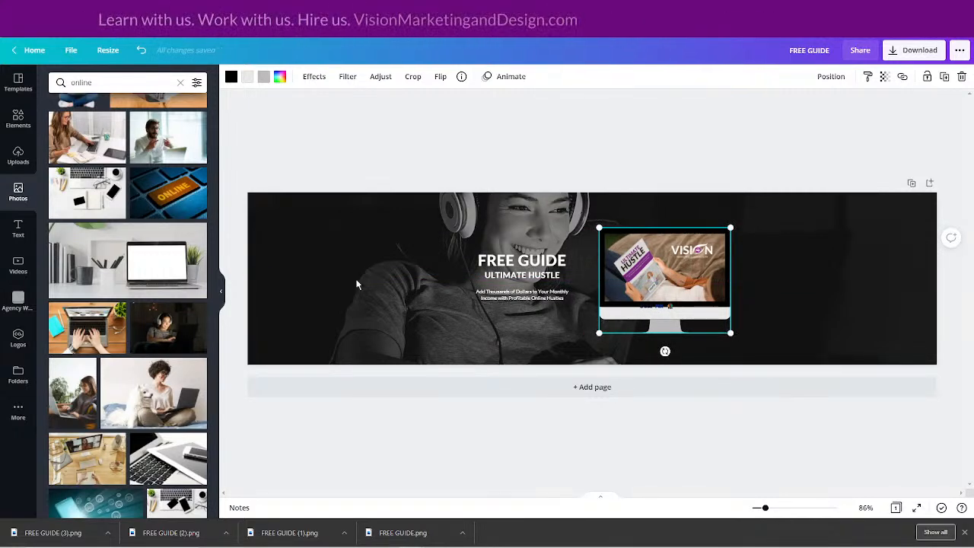
- Enlarge the FREE GUIDE heading to font size 47.9 and the ULTIMATE HUSTLE subheading to 22.3, centring the subheading under the heading
{"action": "left_click", "coordinate": [484, 259]}
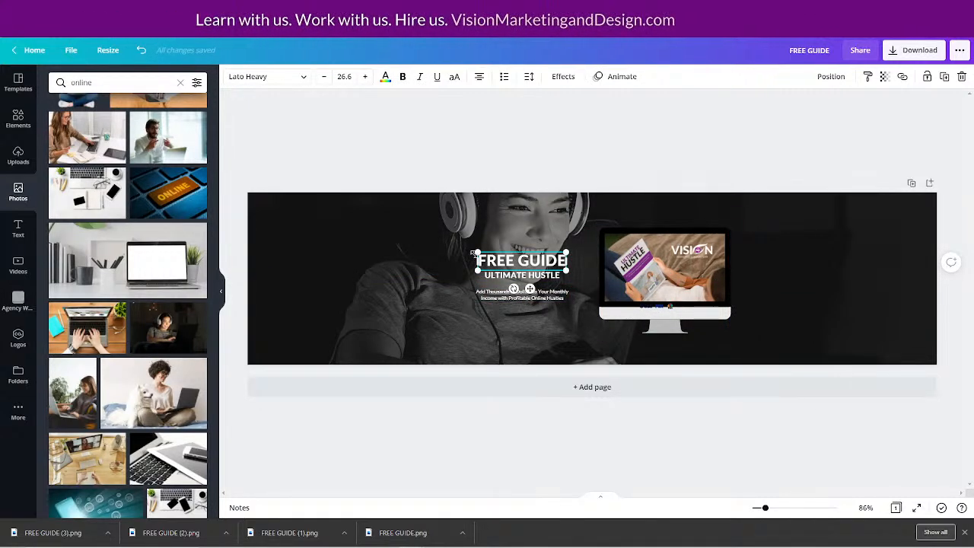
{"action": "left_click_drag", "start_coordinate": [475, 253], "coordinate": [503, 243]}
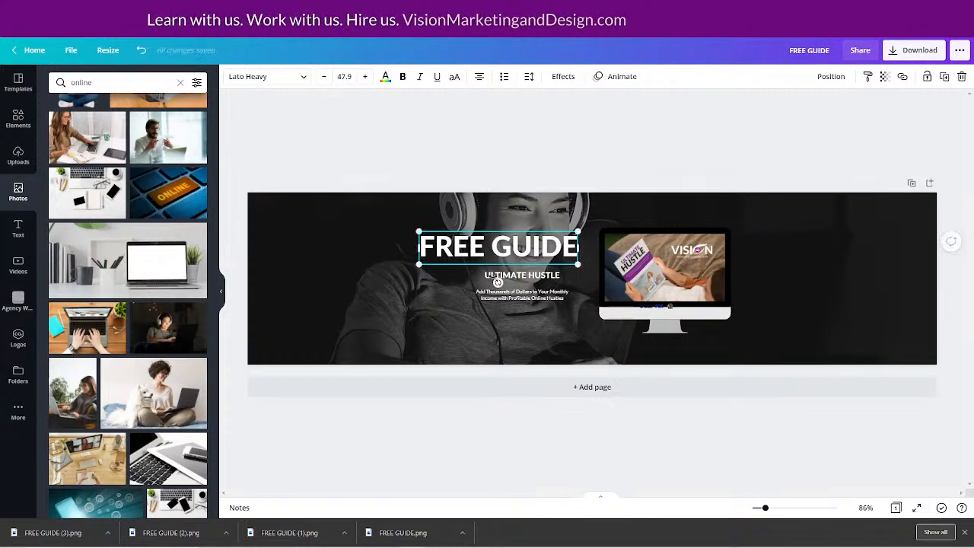
{"action": "left_click", "coordinate": [496, 277]}
{"action": "left_click_drag", "start_coordinate": [475, 270], "coordinate": [430, 265]}
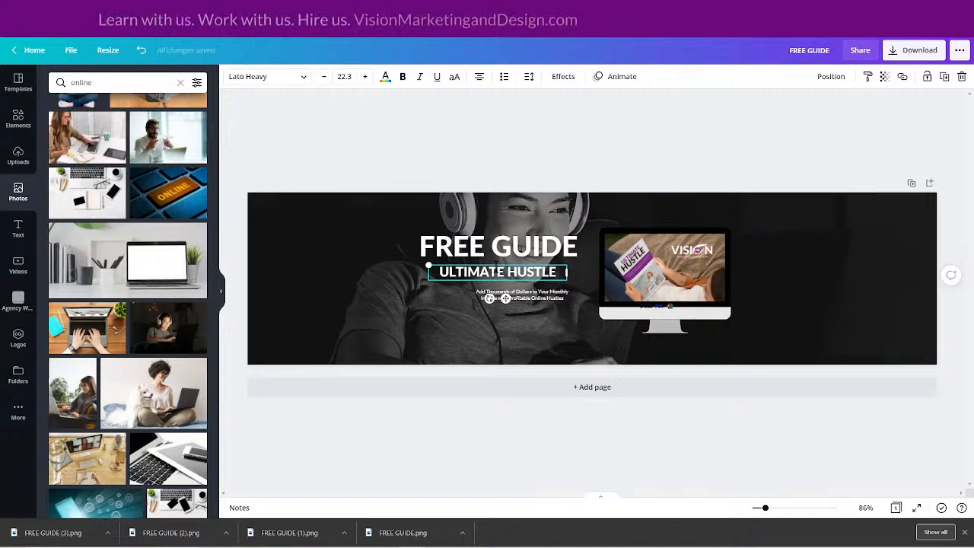
{"action": "left_click_drag", "start_coordinate": [491, 263], "coordinate": [492, 263]}
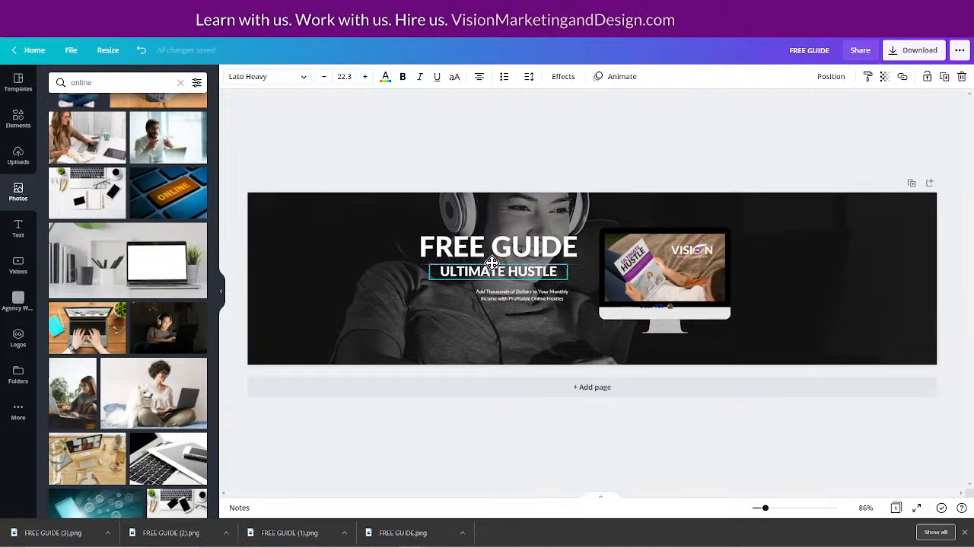
- Enlarge the "Add Thousands of Dollars" tagline to font size 12.4 and position it beneath the ULTIMATE HUSTLE subheading
{"action": "left_click", "coordinate": [489, 294]}
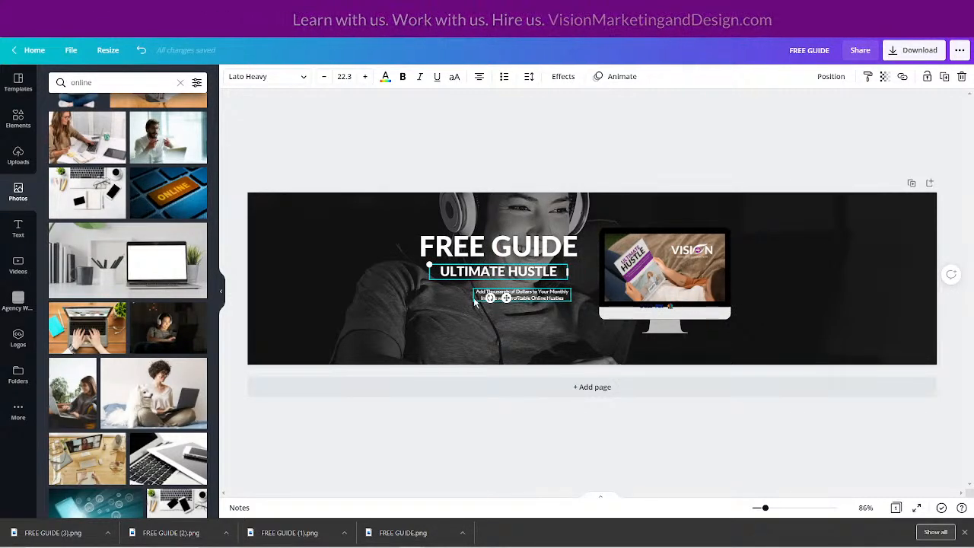
{"action": "left_click_drag", "start_coordinate": [472, 289], "coordinate": [428, 278]}
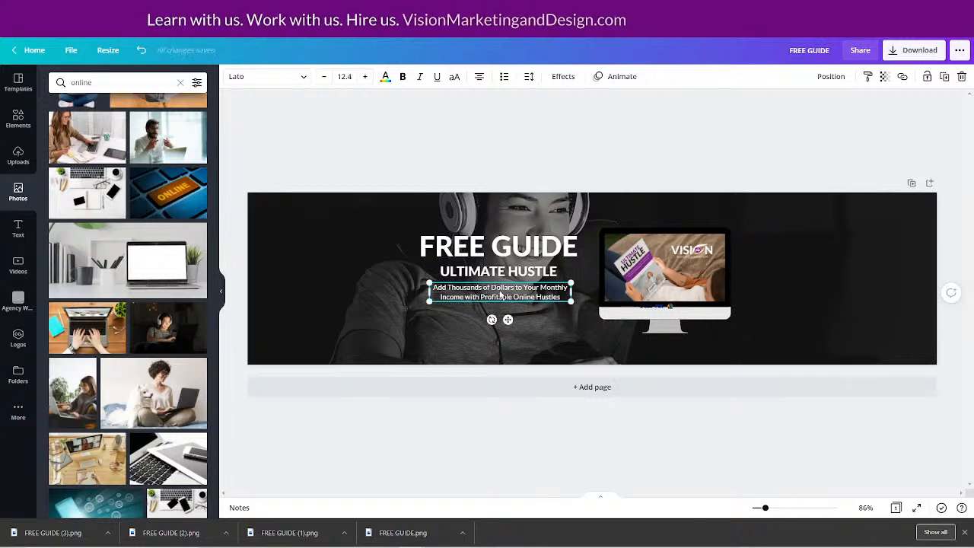
{"action": "left_click_drag", "start_coordinate": [498, 289], "coordinate": [496, 295]}
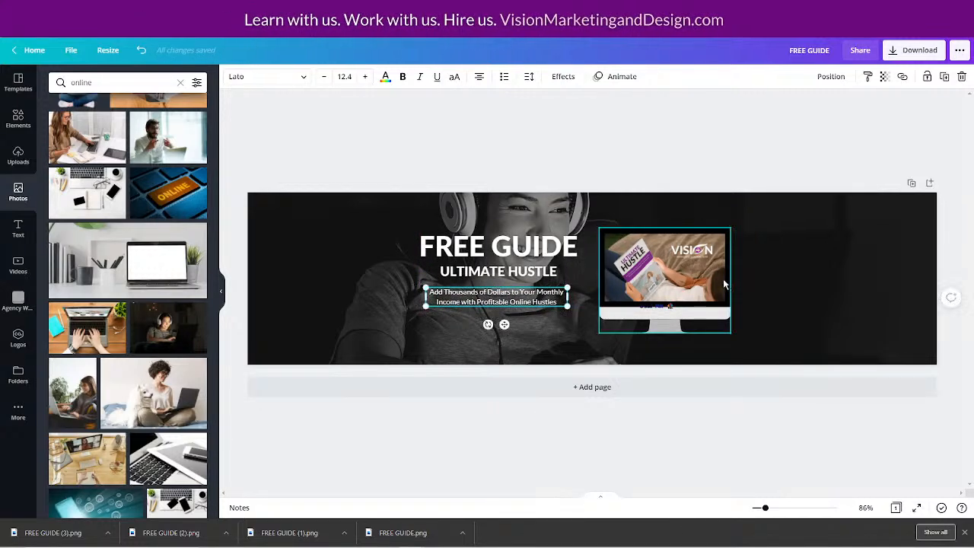
- Place the media logos on the monitor's white lower bezel and shift the tagline slightly down from the subheading
{"action": "mouse_move", "coordinate": [667, 308]}
{"action": "left_mouse_down"}
{"action": "mouse_move", "coordinate": [688, 318]}
{"action": "mouse_move", "coordinate": [668, 312]}
{"action": "left_mouse_up"}
{"action": "left_click", "coordinate": [833, 124]}
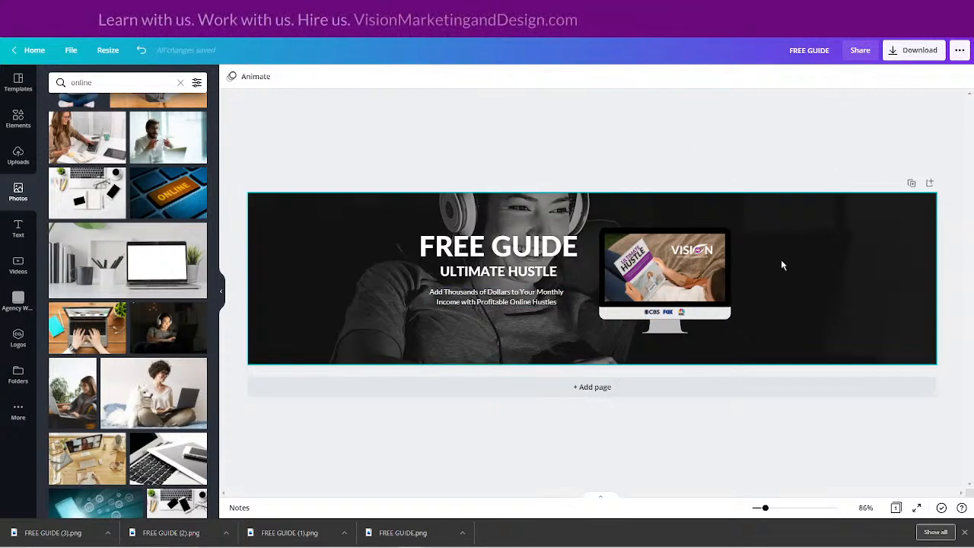
{"action": "mouse_move", "coordinate": [506, 299]}
{"action": "left_mouse_down"}
{"action": "mouse_move", "coordinate": [505, 314]}
{"action": "mouse_move", "coordinate": [499, 305]}
{"action": "mouse_move", "coordinate": [512, 305]}
{"action": "left_mouse_up"}
{"action": "left_click", "coordinate": [697, 149]}
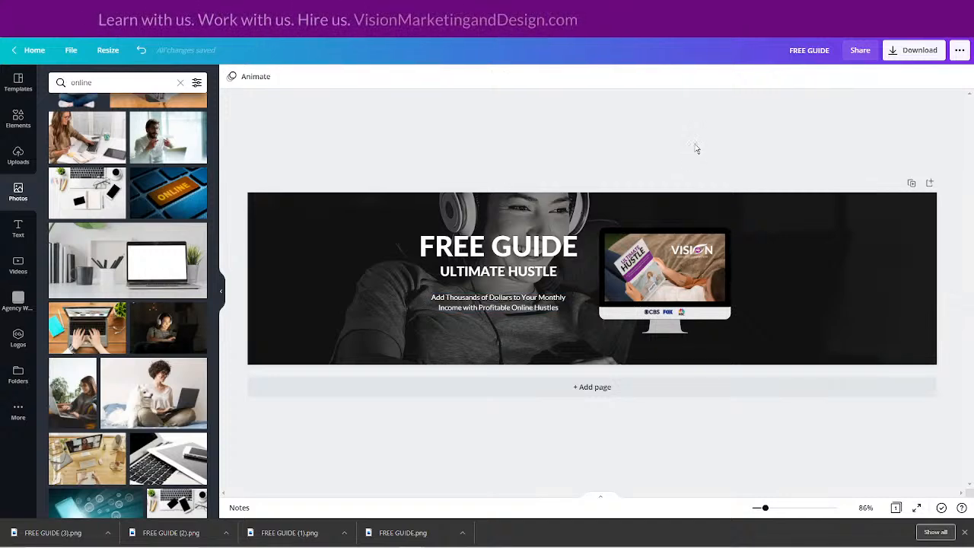
- Download the finished LinkedIn banner design
{"action": "left_click", "coordinate": [919, 49]}
{"action": "left_click", "coordinate": [876, 241]}
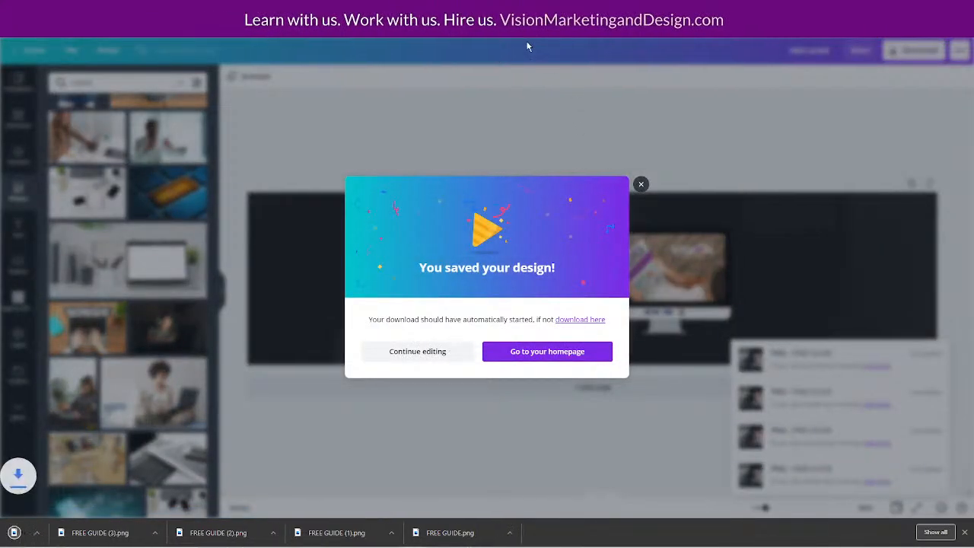
- Preview FREE GUIDE (4).png as the LinkedIn profile's background photo and close the editor without applying it
{"action": "mouse_move", "coordinate": [413, 544]}
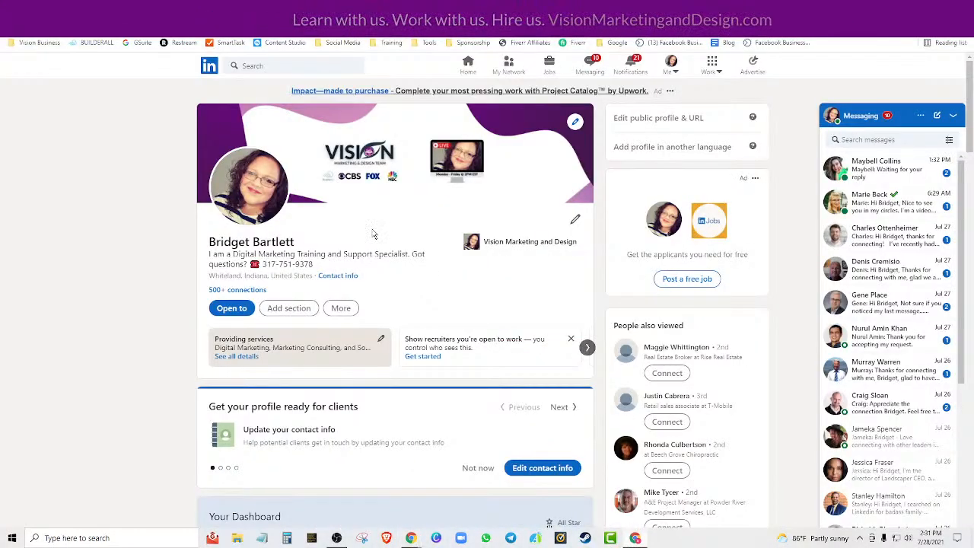
{"action": "left_click", "coordinate": [576, 122]}
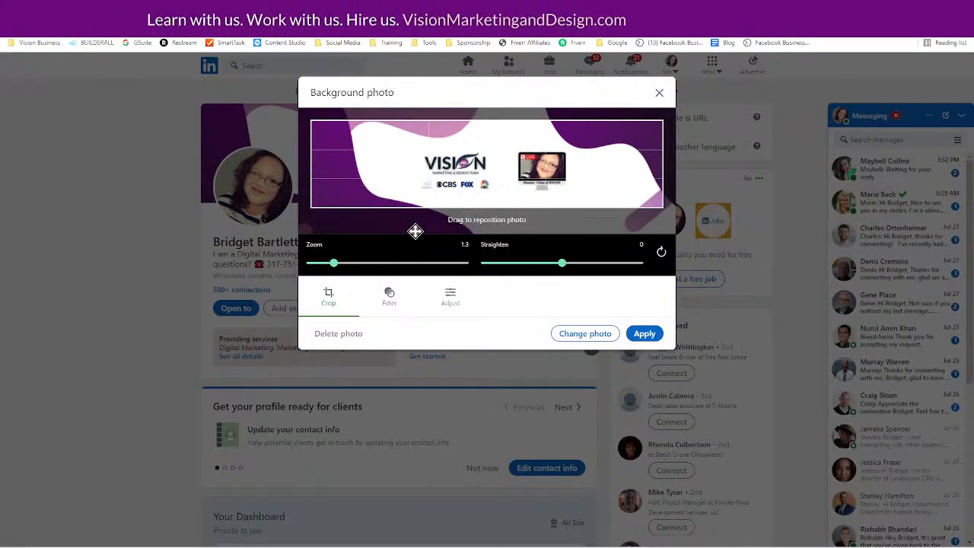
{"action": "left_click", "coordinate": [567, 334]}
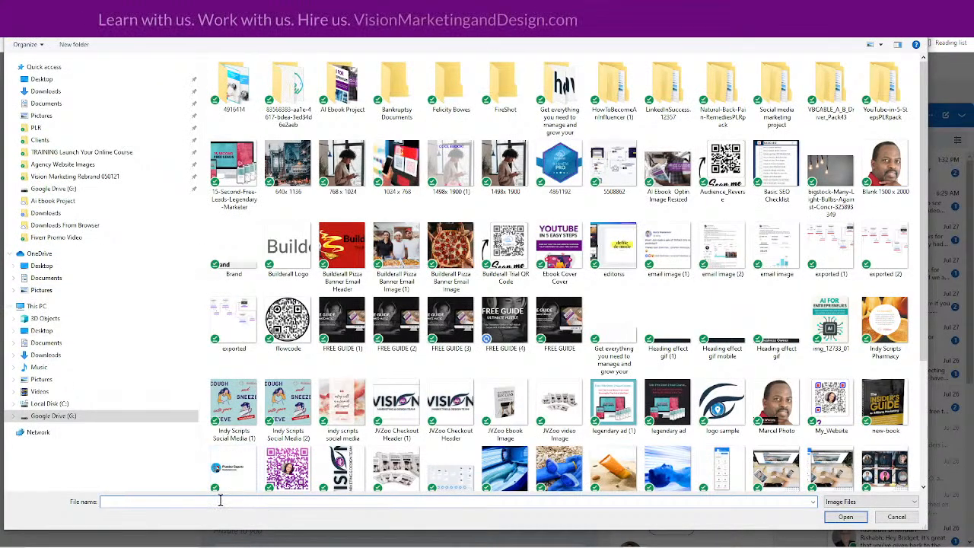
{"action": "type", "text": "free"}
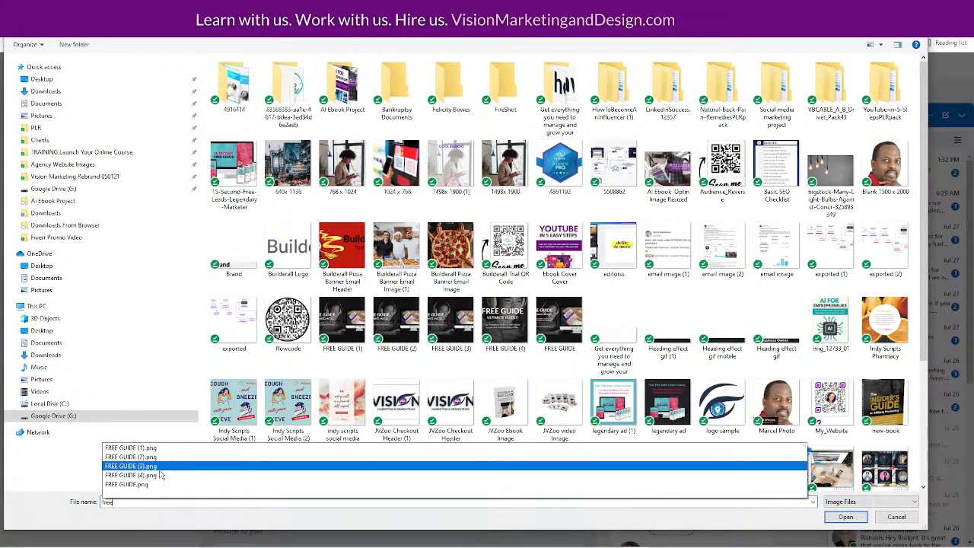
{"action": "left_click", "coordinate": [160, 478]}
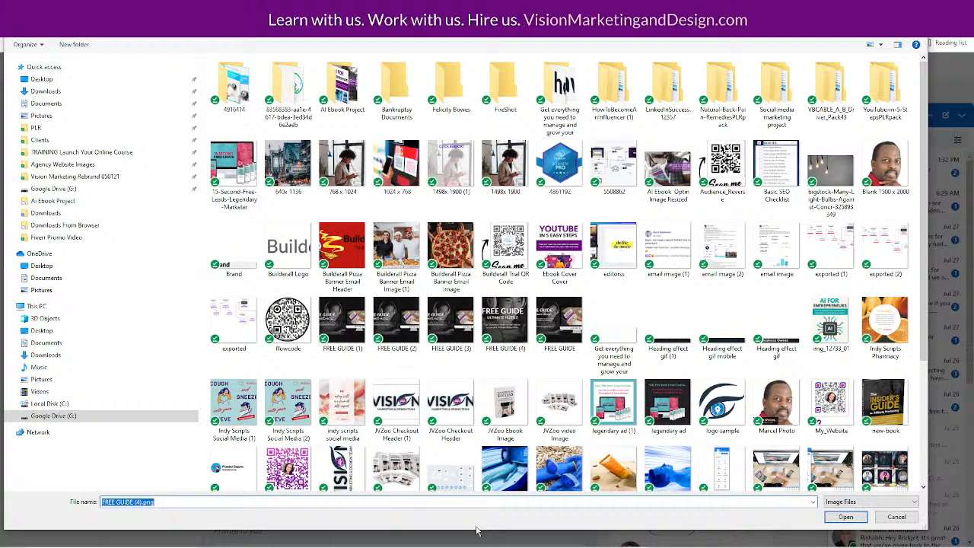
{"action": "left_click", "coordinate": [834, 522]}
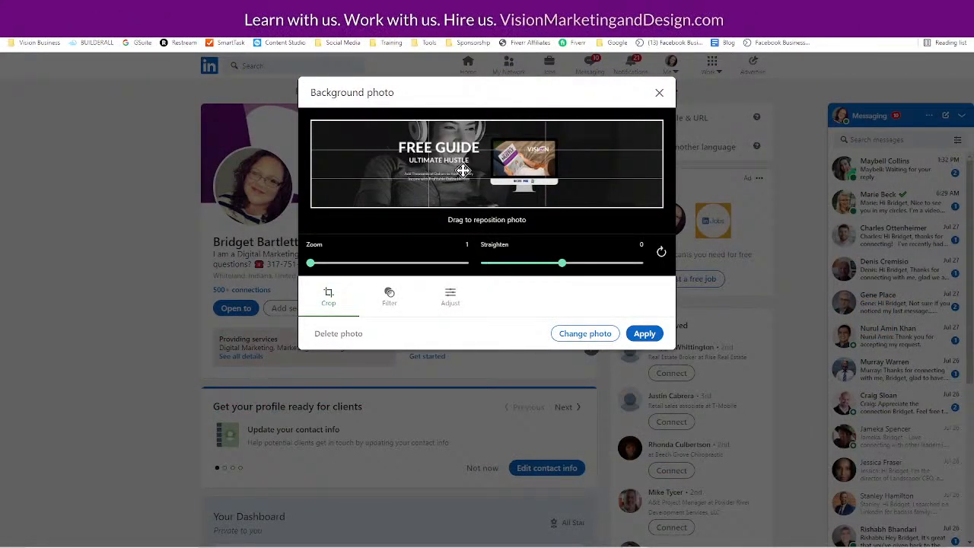
{"action": "left_click", "coordinate": [660, 94]}
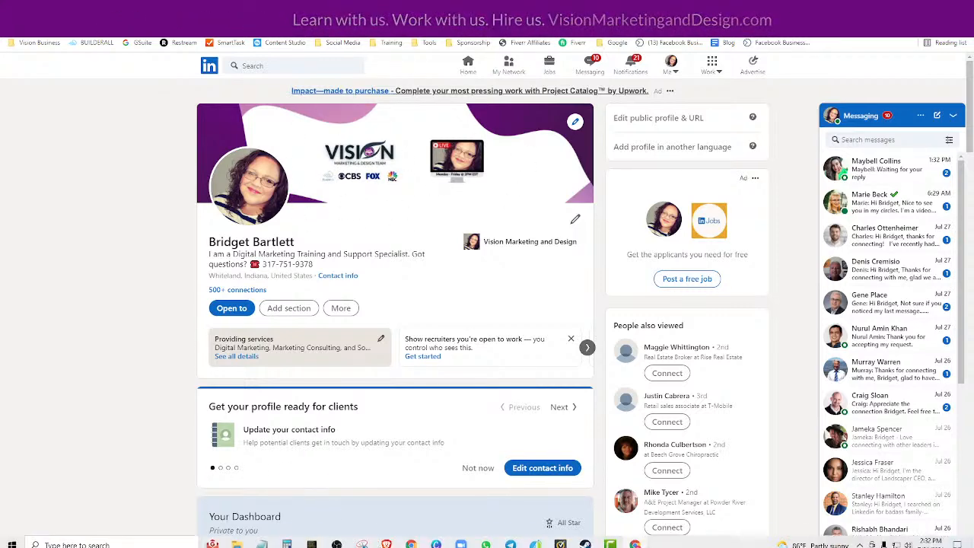
- Switch to the Canva banner design, dismiss the saved-design message, and nudge the tagline slightly upward
{"action": "mouse_move", "coordinate": [607, 544]}
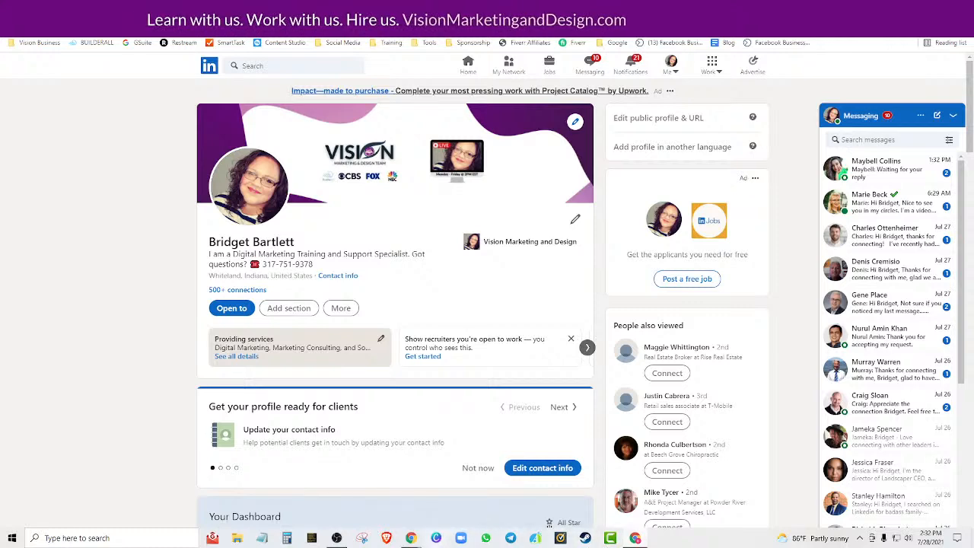
{"action": "mouse_move", "coordinate": [414, 542]}
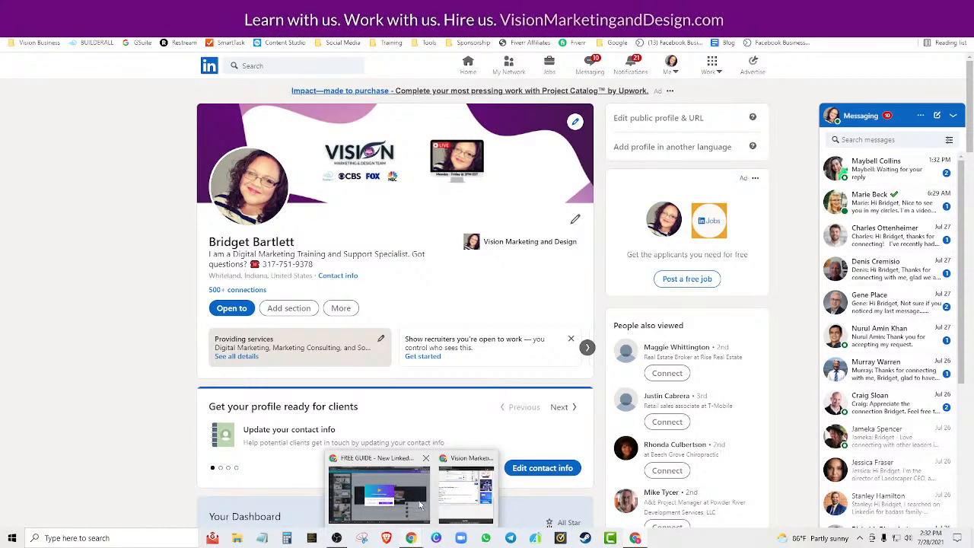
{"action": "left_click", "coordinate": [420, 505]}
{"action": "left_click", "coordinate": [642, 184]}
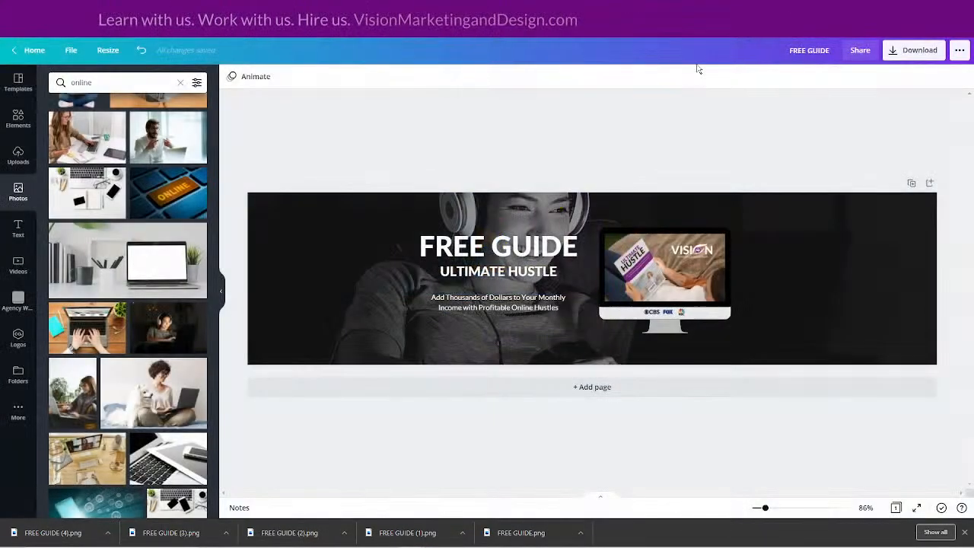
{"action": "left_click_drag", "start_coordinate": [480, 308], "coordinate": [479, 302]}
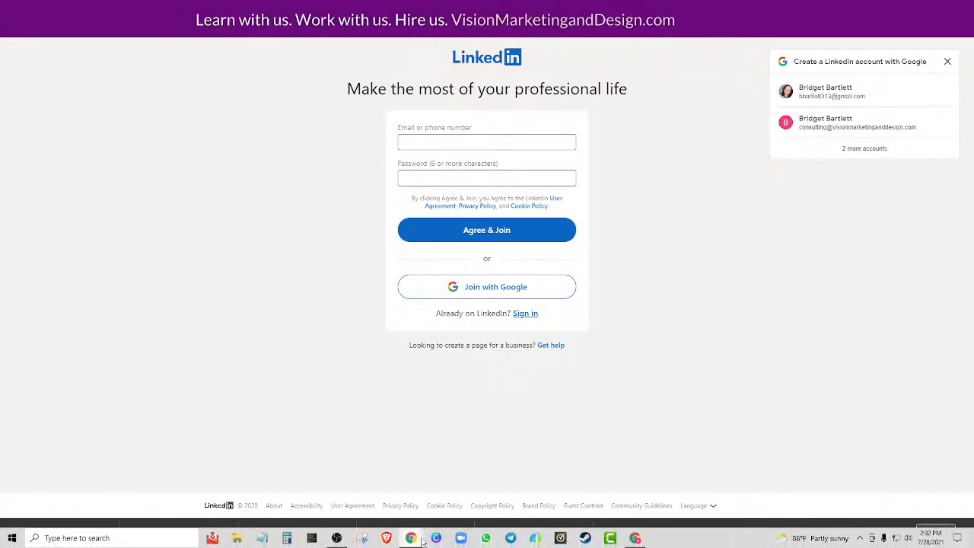
- Switch to the LinkedIn profile, examine the headline text in the intro editor, and close the editor without changes
{"action": "left_click", "coordinate": [635, 539]}
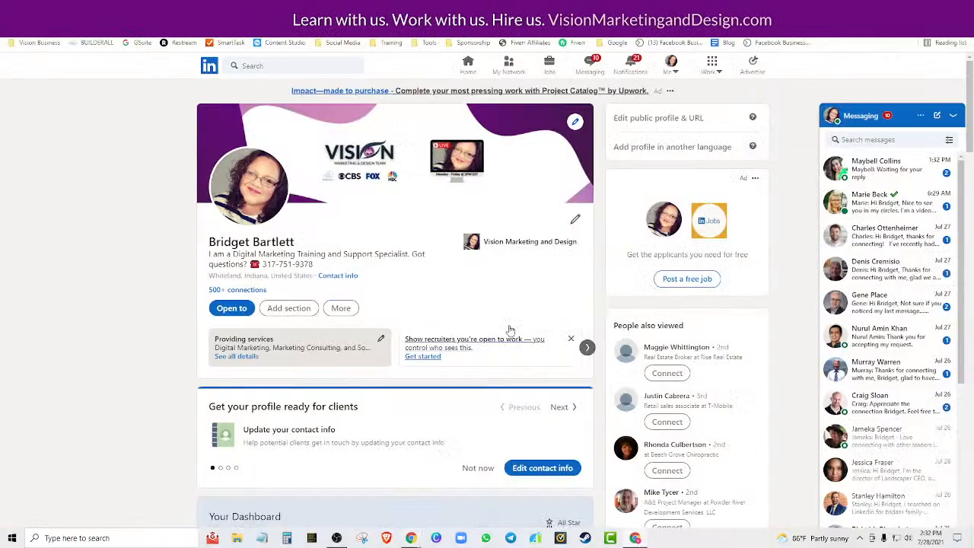
{"action": "left_click", "coordinate": [574, 220]}
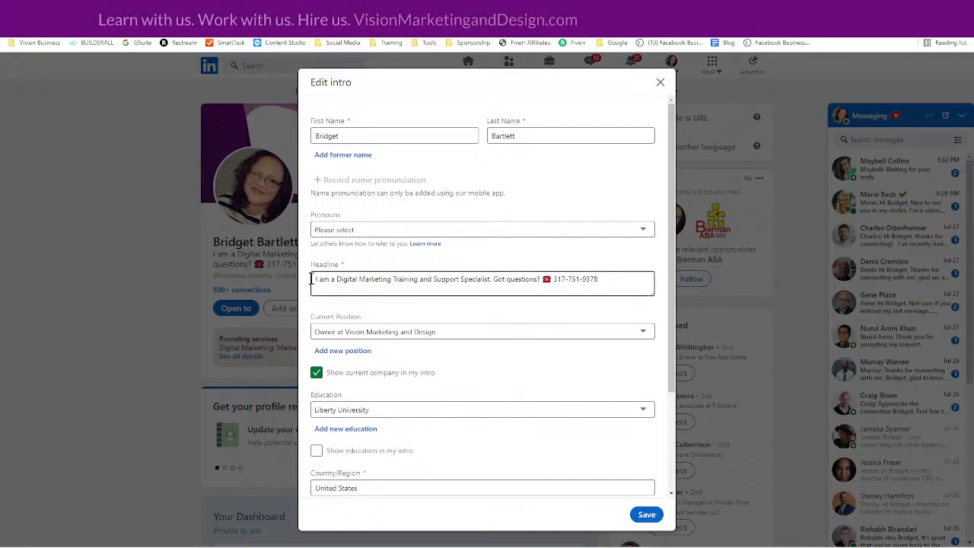
{"action": "left_click_drag", "start_coordinate": [314, 279], "coordinate": [615, 272]}
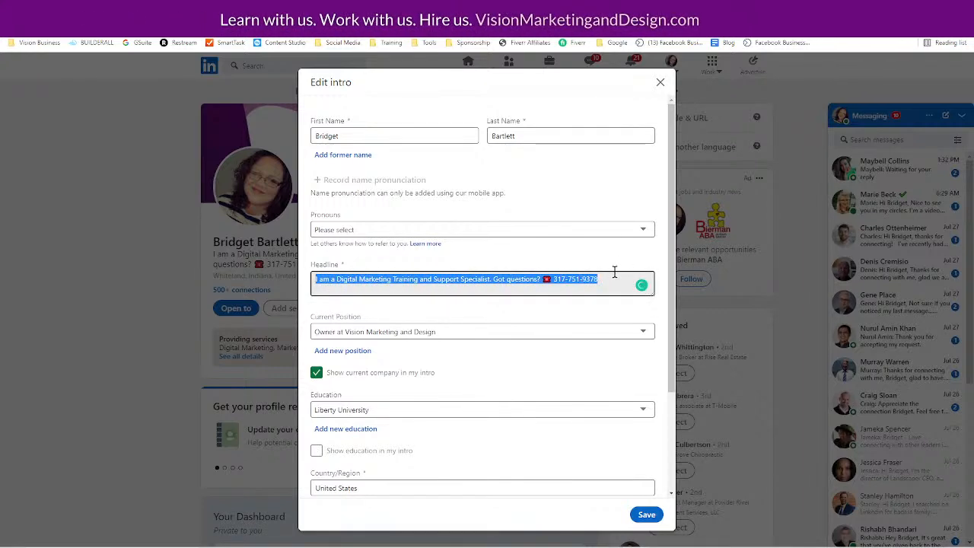
{"action": "left_click", "coordinate": [395, 279]}
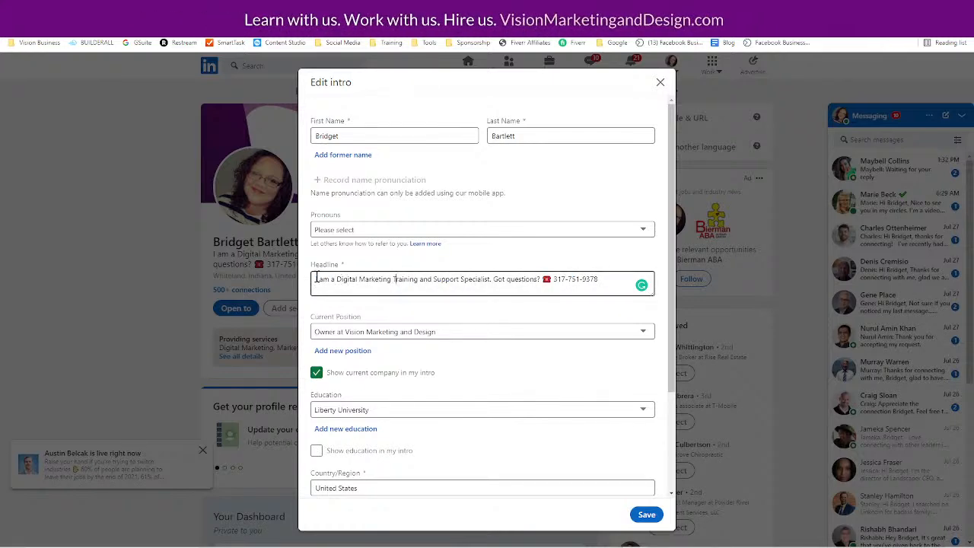
{"action": "left_click_drag", "start_coordinate": [311, 279], "coordinate": [621, 288]}
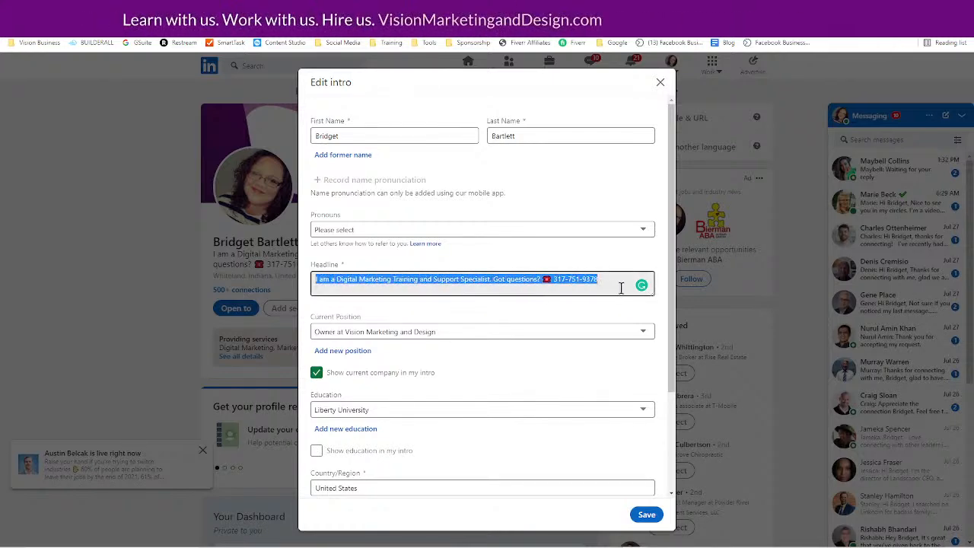
{"action": "left_click", "coordinate": [659, 82]}
{"action": "left_click", "coordinate": [552, 256]}
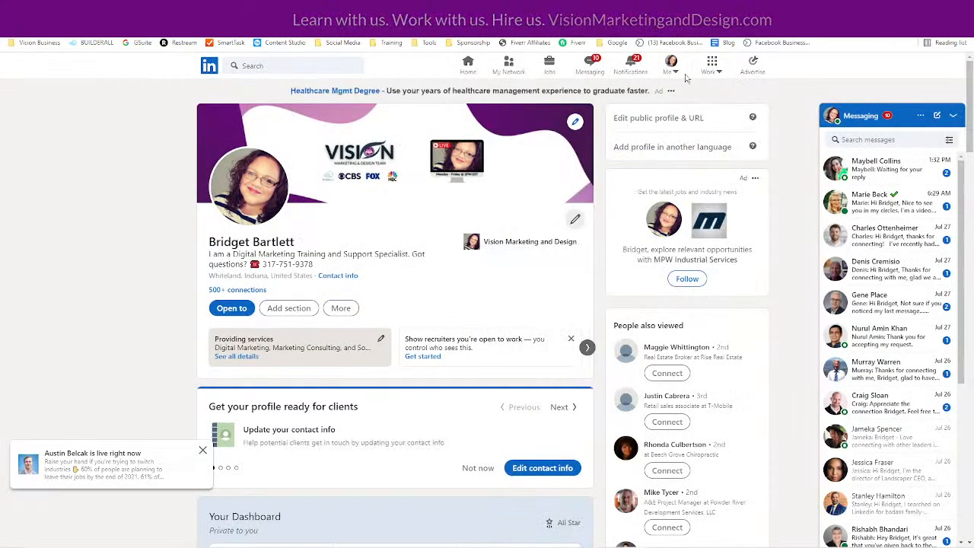
- Collapse the messaging pane and look through the LinkedIn account options and product list for the company page
{"action": "left_click", "coordinate": [671, 69]}
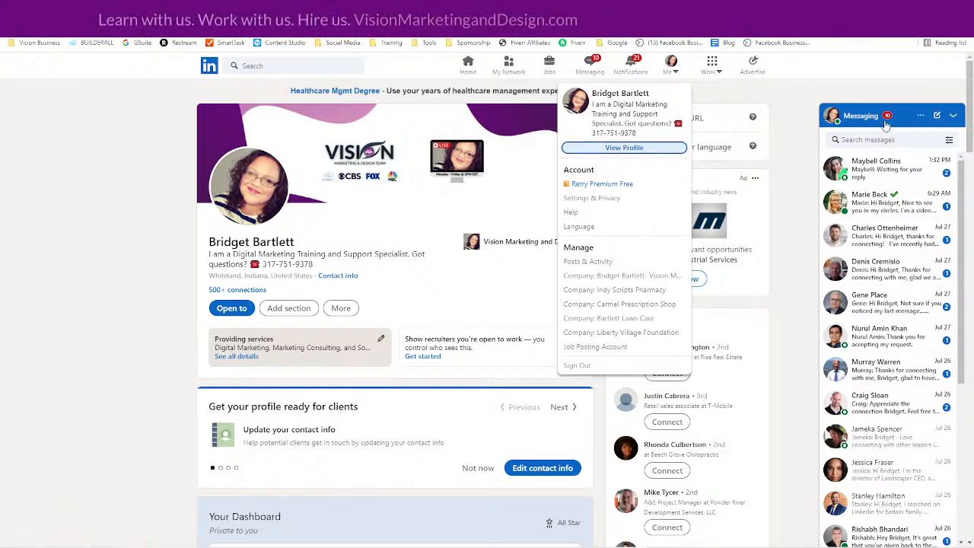
{"action": "left_click", "coordinate": [953, 115]}
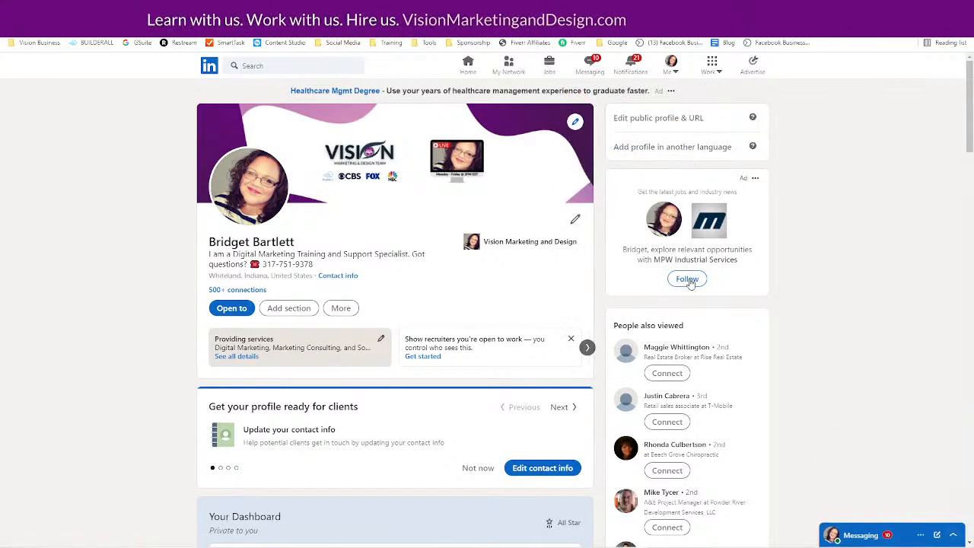
{"action": "left_click", "coordinate": [670, 69]}
{"action": "left_click", "coordinate": [615, 148]}
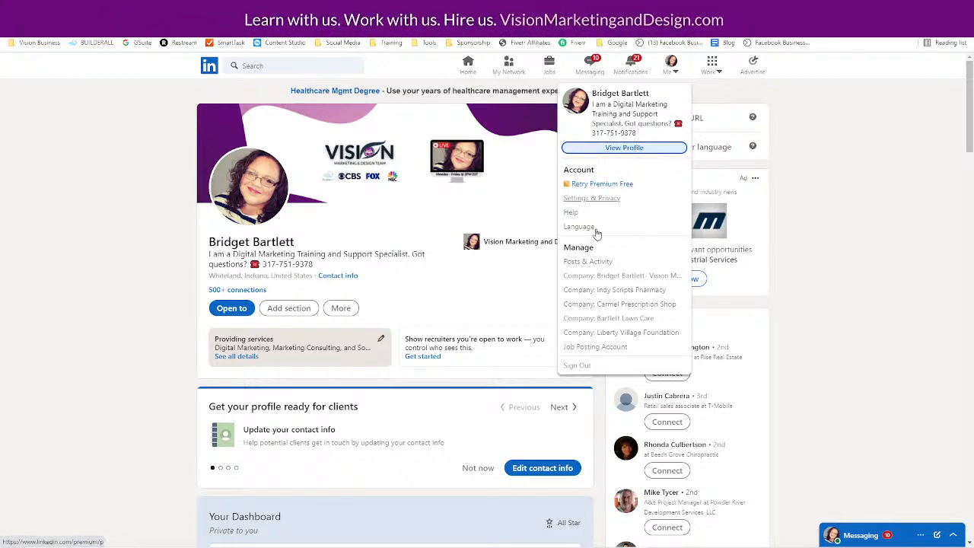
{"action": "left_click", "coordinate": [840, 216]}
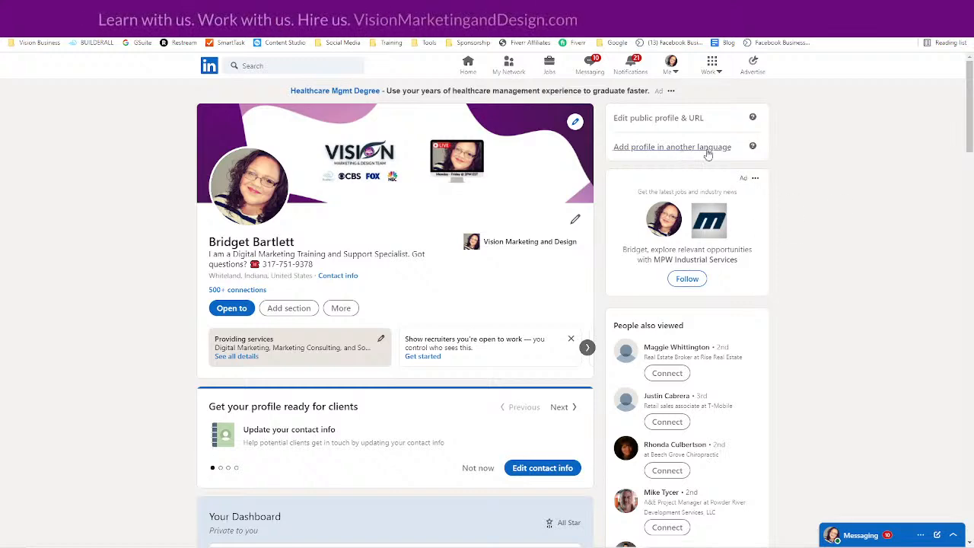
{"action": "left_click", "coordinate": [660, 118]}
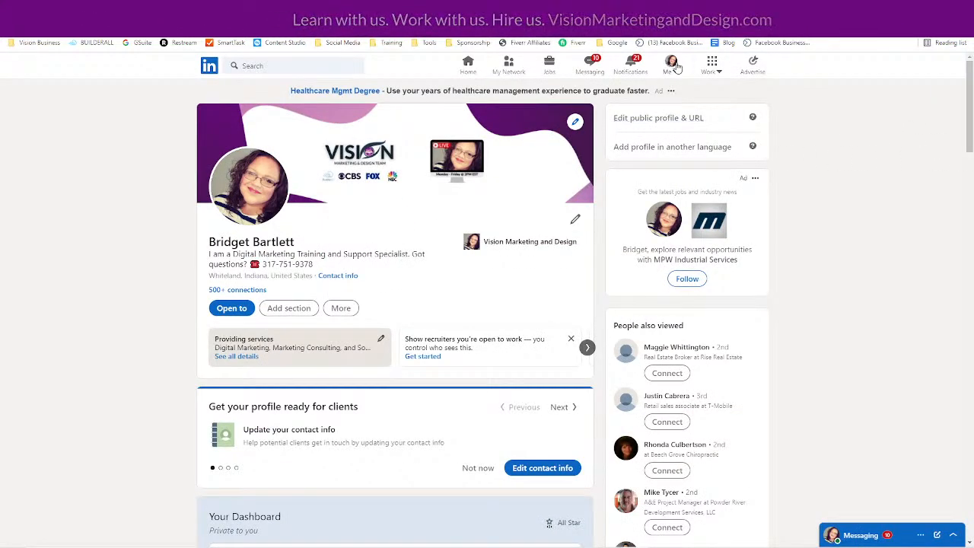
{"action": "left_click", "coordinate": [671, 66]}
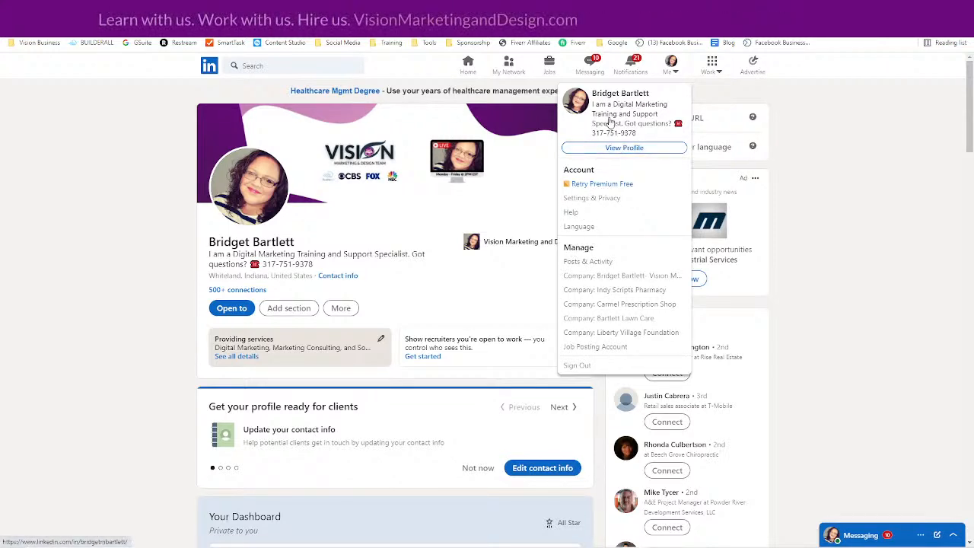
{"action": "left_click", "coordinate": [843, 164]}
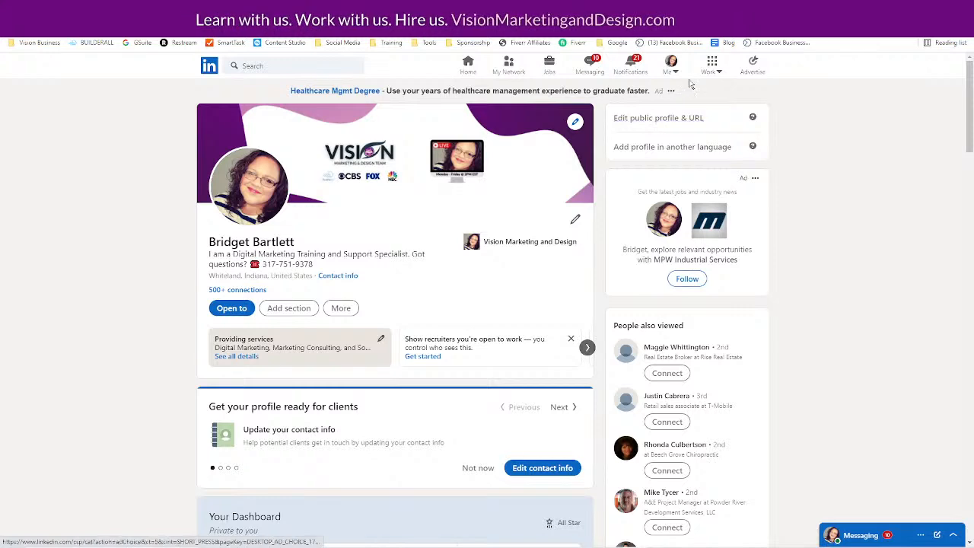
{"action": "left_click", "coordinate": [715, 67]}
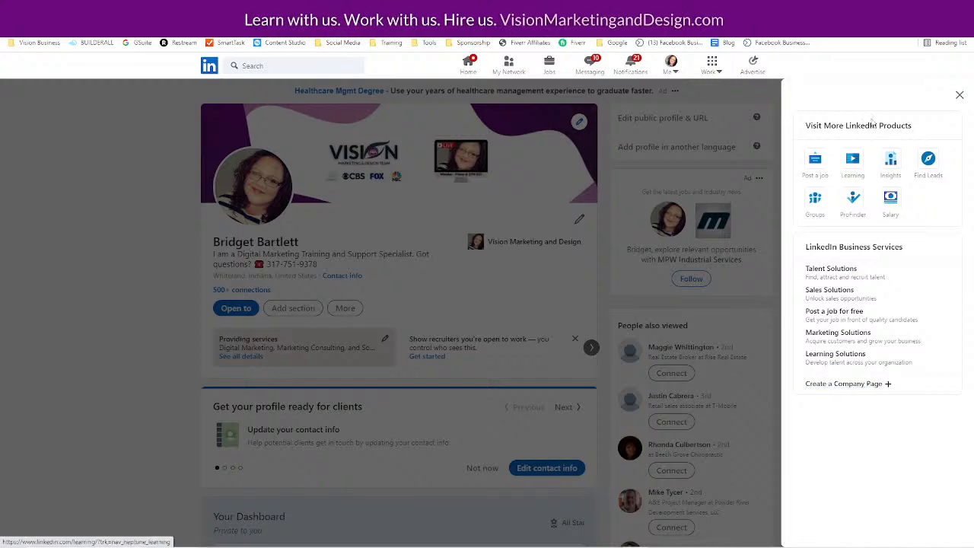
{"action": "left_click", "coordinate": [959, 95]}
- Open the Vision Marketing and Design company page and check its cover image options, including the recommended upload size
{"action": "left_click", "coordinate": [673, 68]}
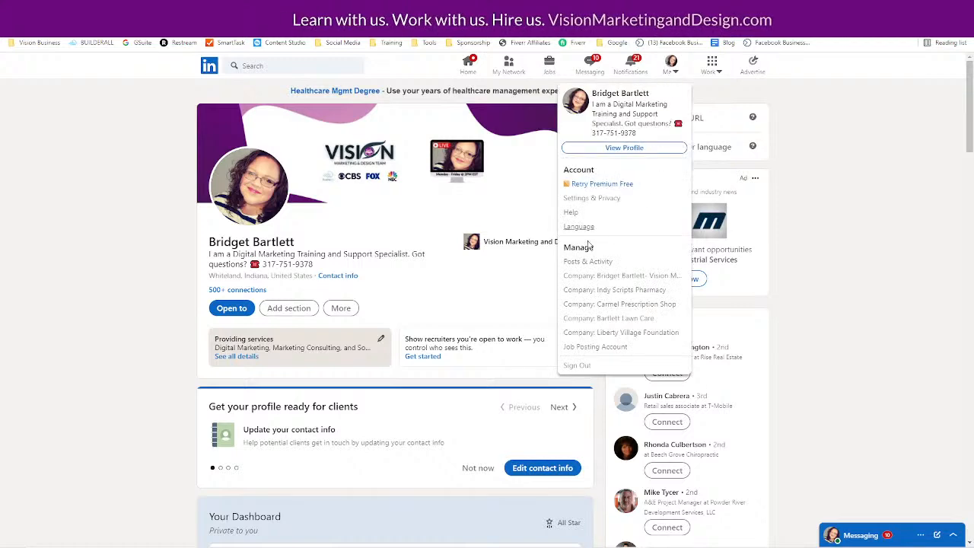
{"action": "left_click", "coordinate": [602, 276]}
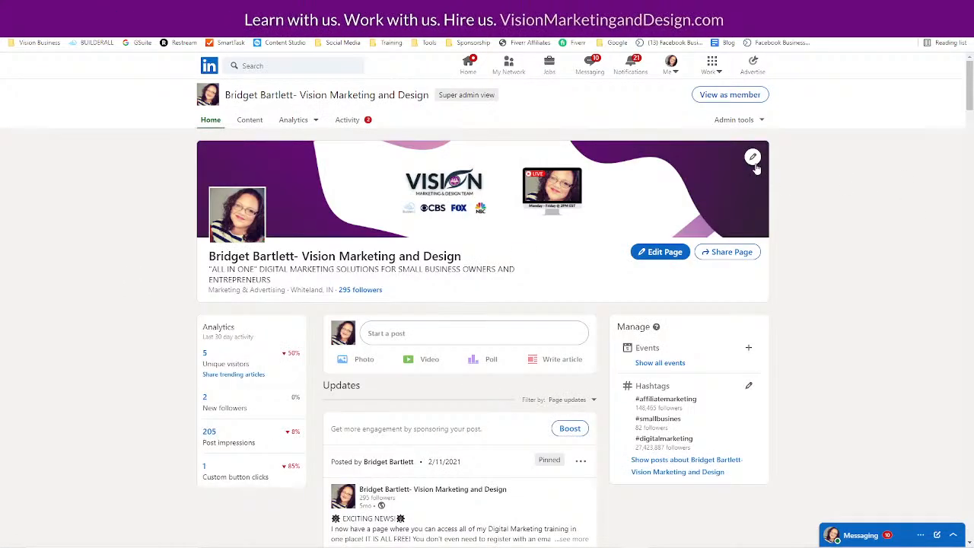
{"action": "left_click", "coordinate": [752, 157]}
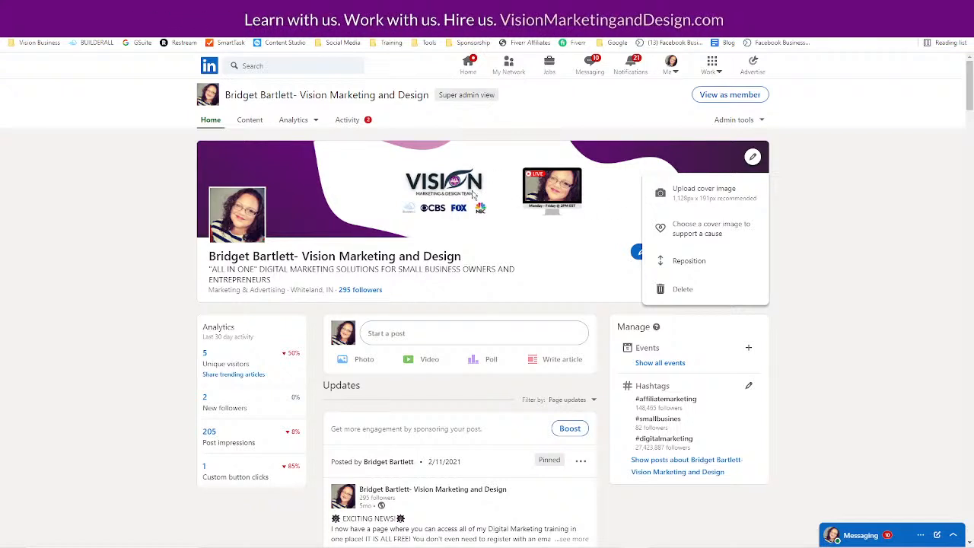
{"action": "left_click", "coordinate": [839, 294]}
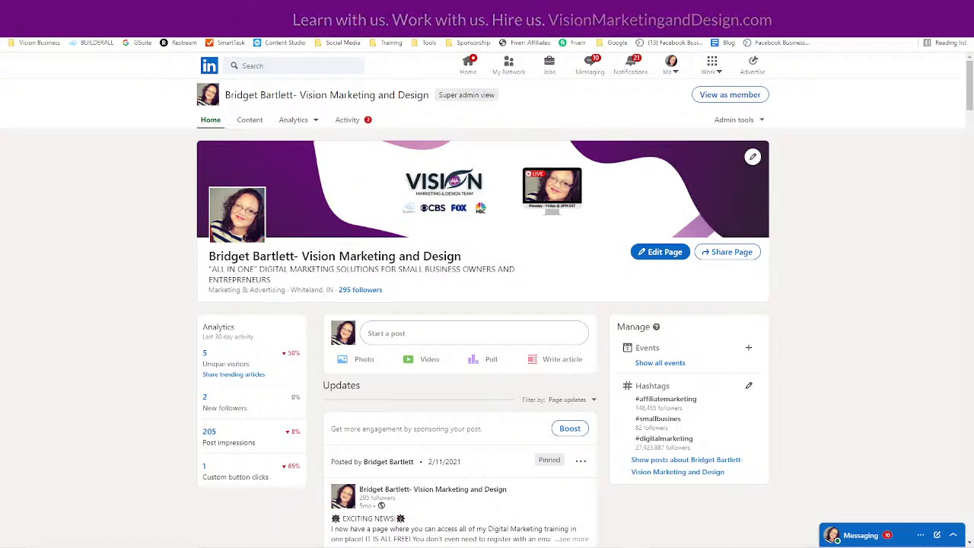
- Open Pinterest from the saved social media bookmarks in a new tab, log in, and dismiss the feed refresh questionnaire
{"action": "left_click", "coordinate": [350, 7]}
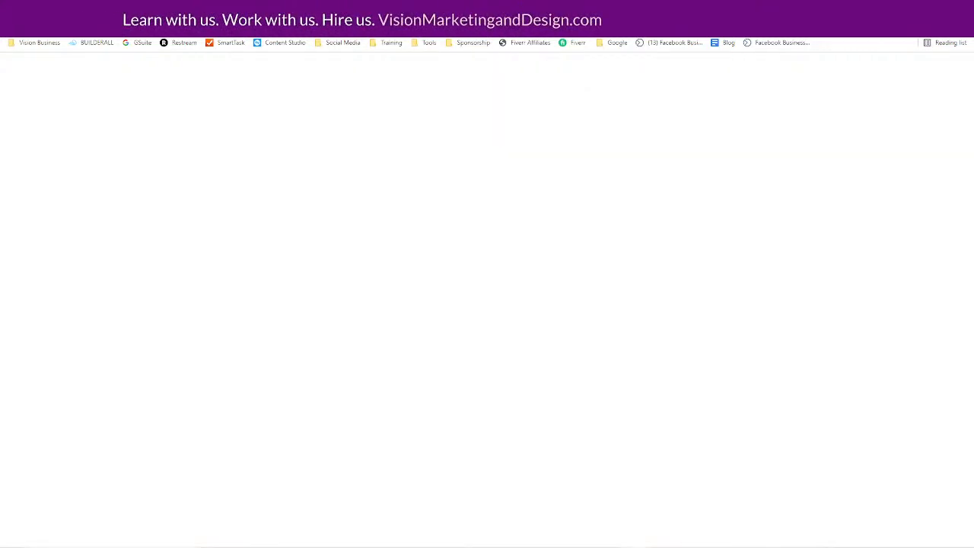
{"action": "left_click", "coordinate": [434, 44]}
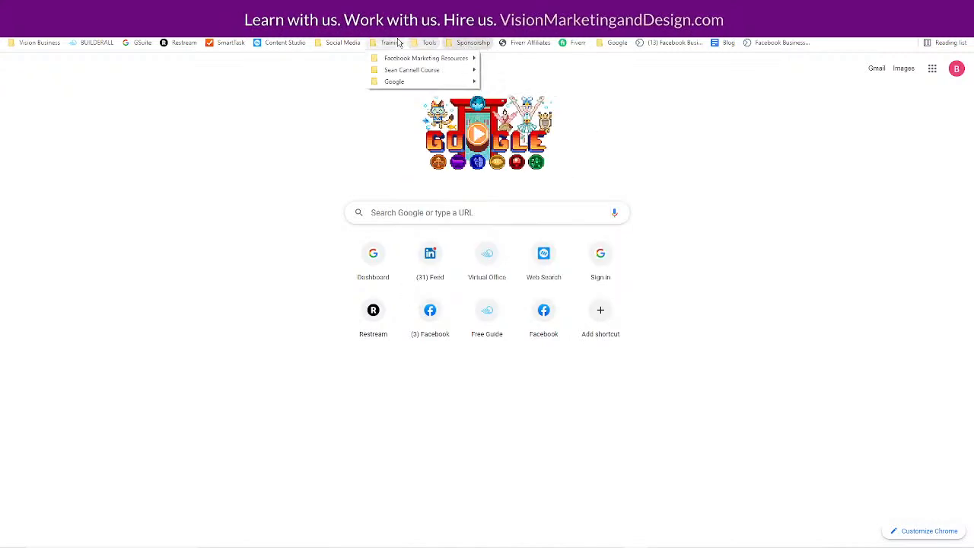
{"action": "mouse_move", "coordinate": [342, 43]}
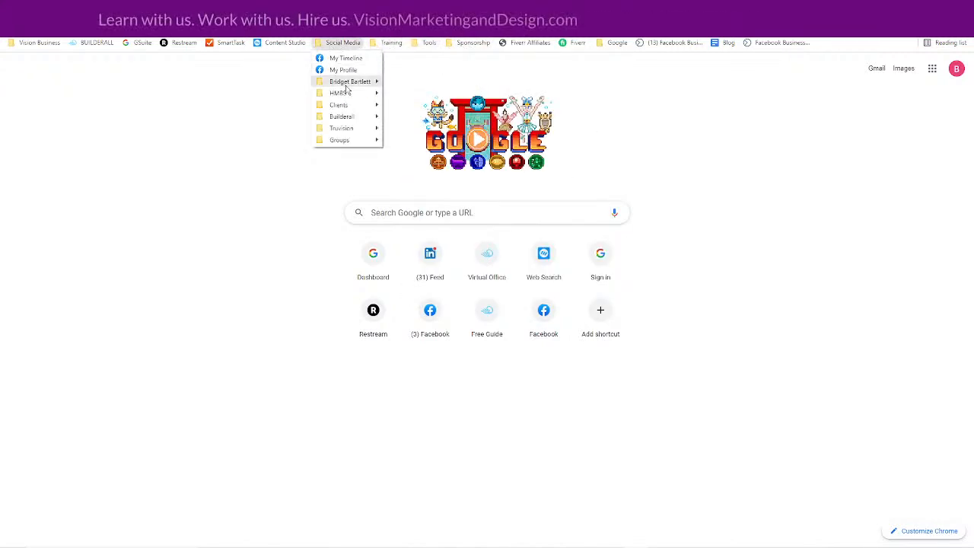
{"action": "mouse_move", "coordinate": [346, 81]}
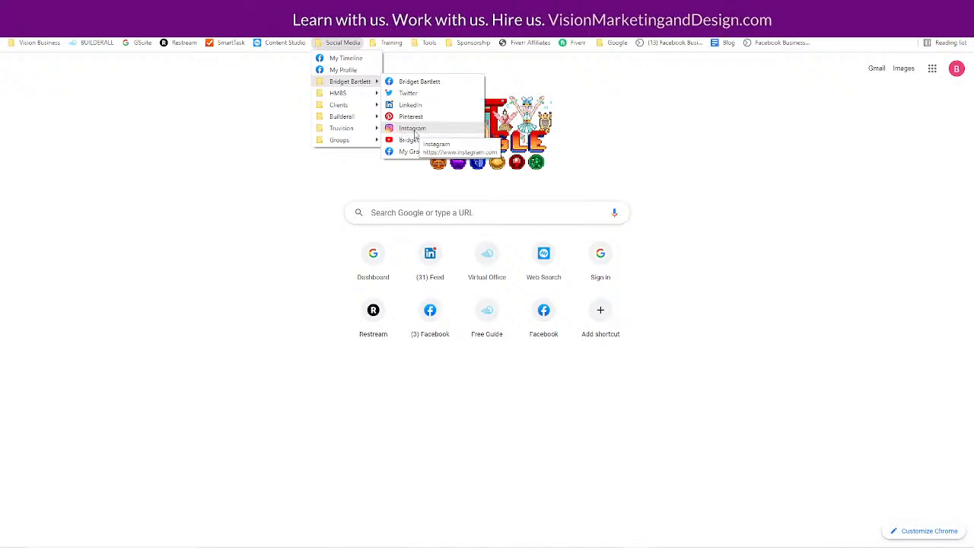
{"action": "left_click", "coordinate": [412, 116]}
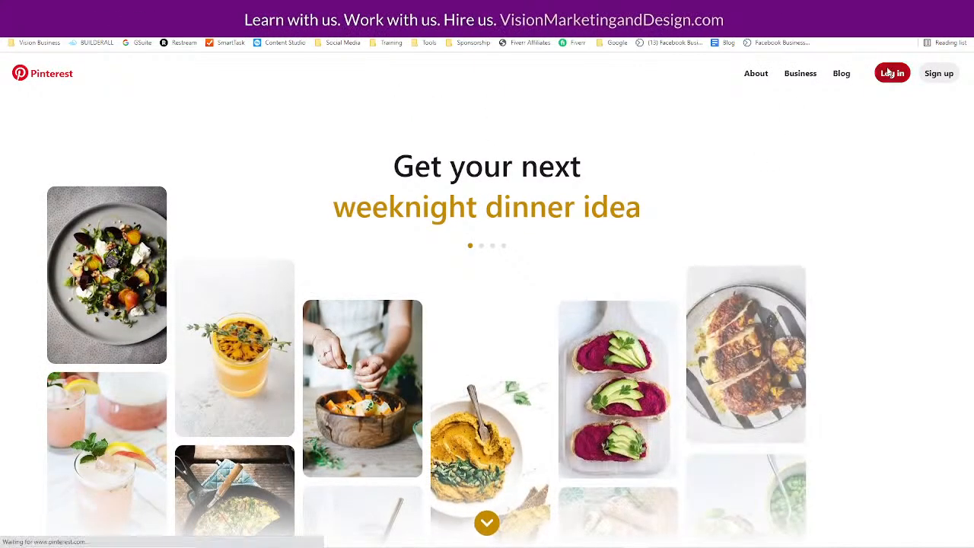
{"action": "left_click", "coordinate": [893, 73]}
{"action": "left_click", "coordinate": [481, 345]}
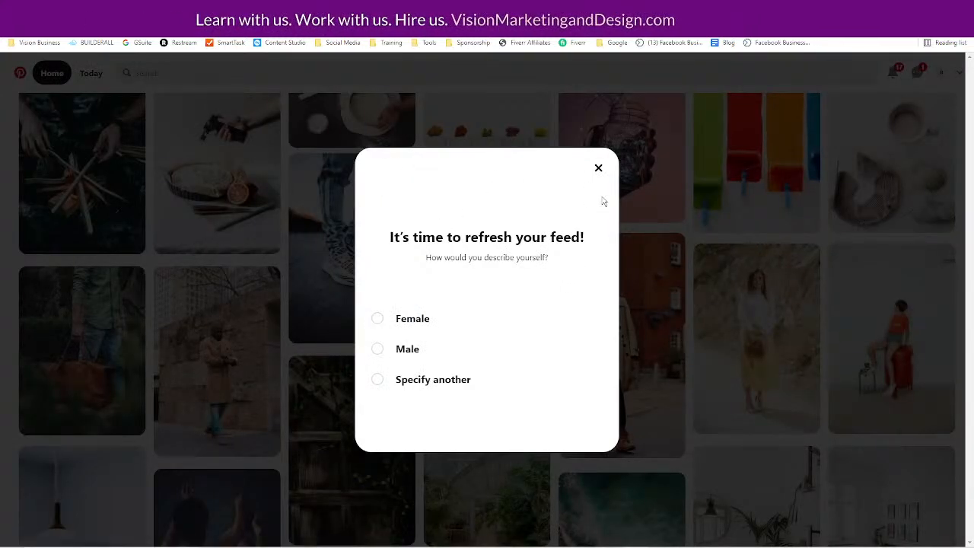
{"action": "left_click", "coordinate": [599, 169]}
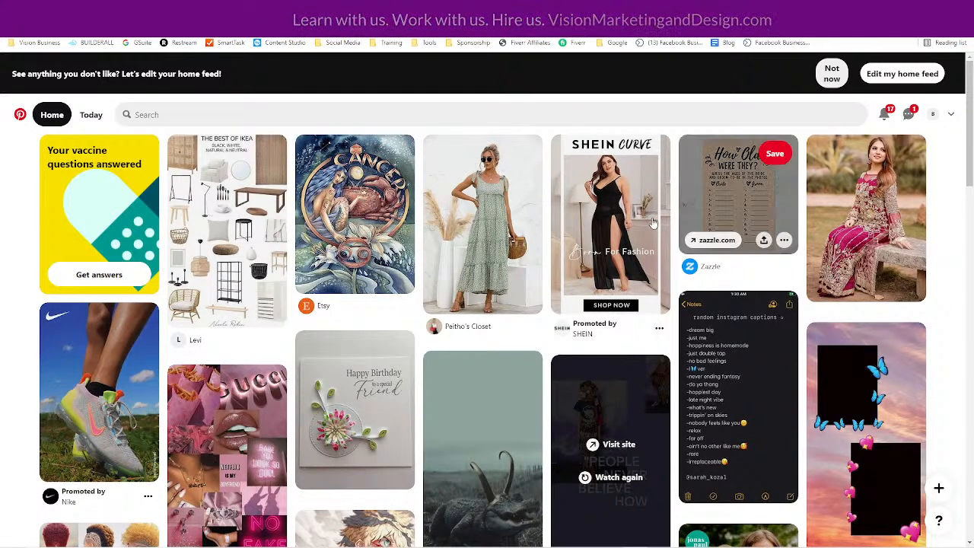
- Open the Pinterest profile and look through its account options for a place to add a cover
{"action": "left_click", "coordinate": [946, 117]}
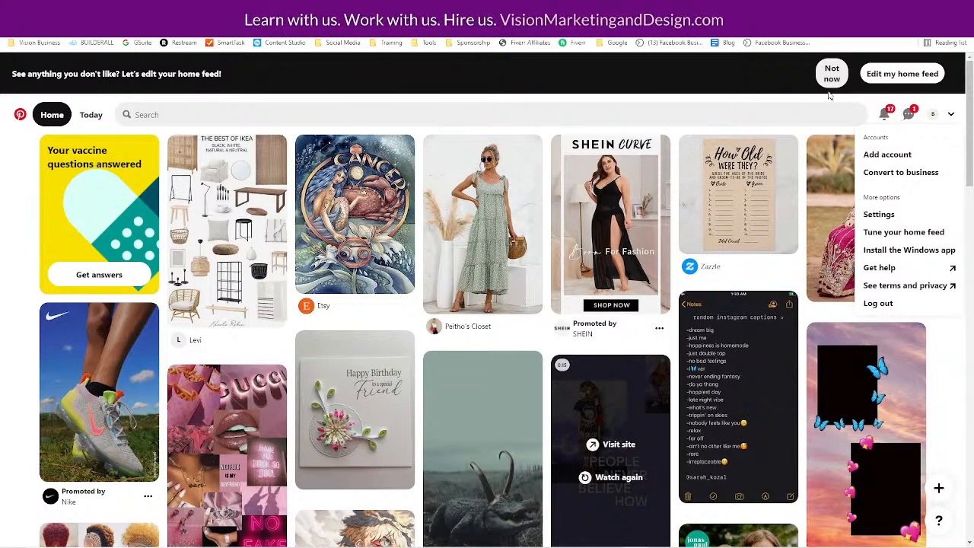
{"action": "left_click", "coordinate": [44, 114]}
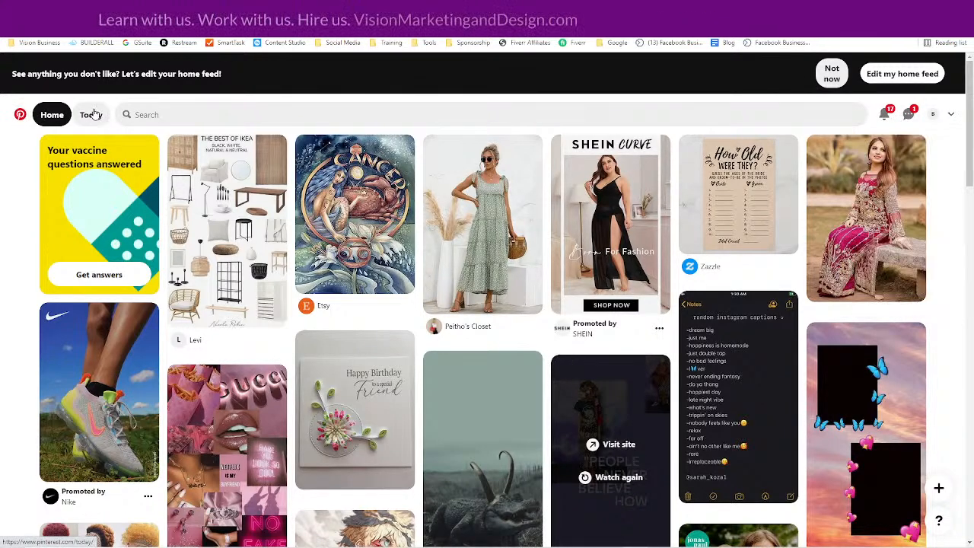
{"action": "left_click", "coordinate": [933, 114]}
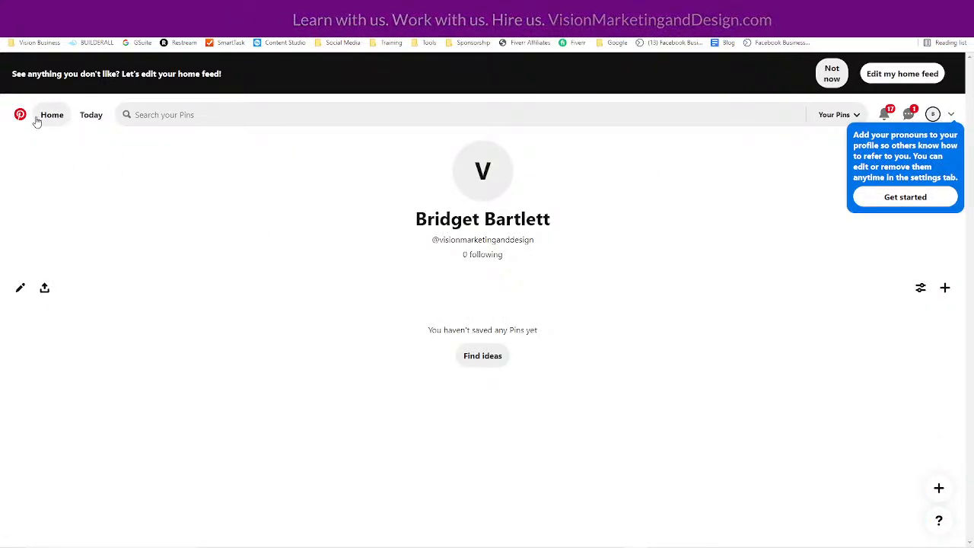
{"action": "left_click", "coordinate": [950, 112]}
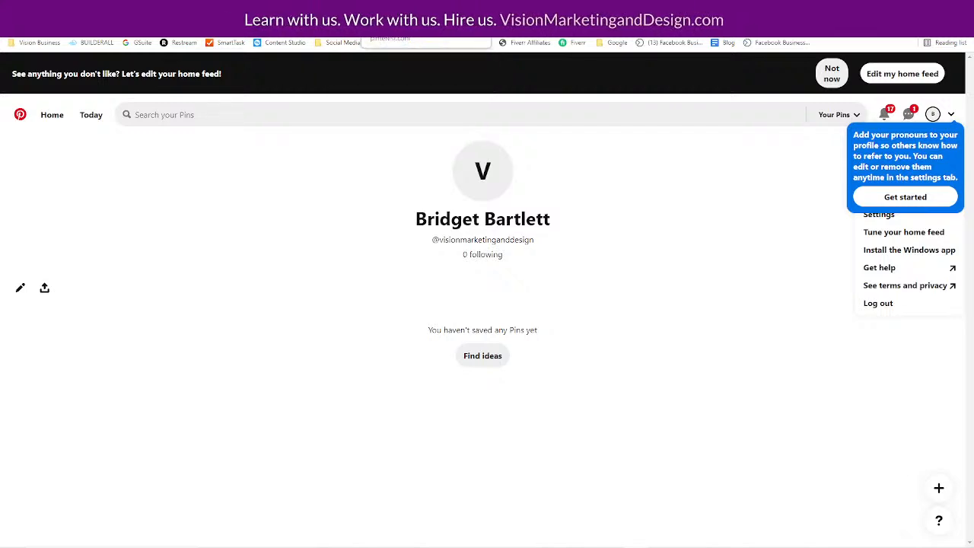
- Review the cover photos on the Facebook profiles in both browser windows and close the downloads bar
{"action": "left_click", "coordinate": [42, 8]}
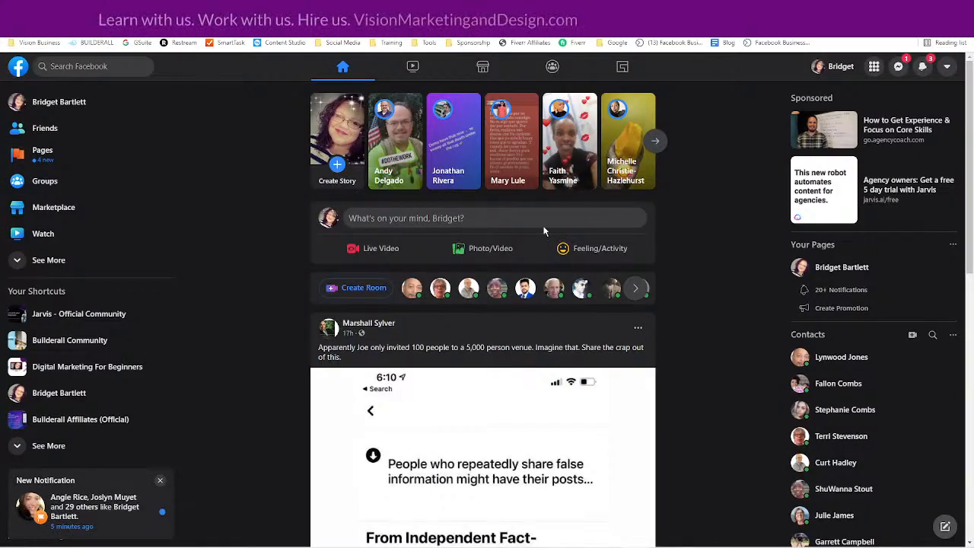
{"action": "left_click", "coordinate": [837, 67]}
{"action": "mouse_move", "coordinate": [451, 546]}
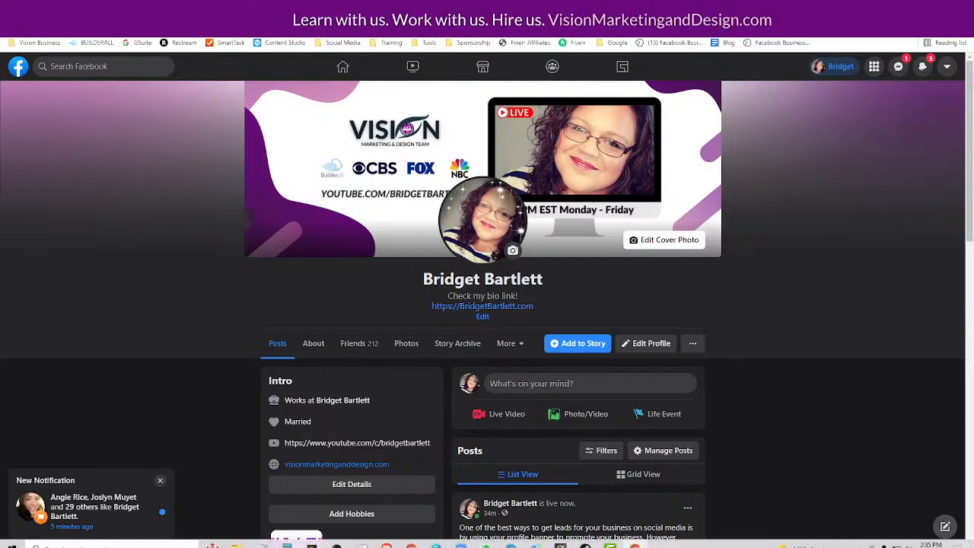
{"action": "mouse_move", "coordinate": [411, 538]}
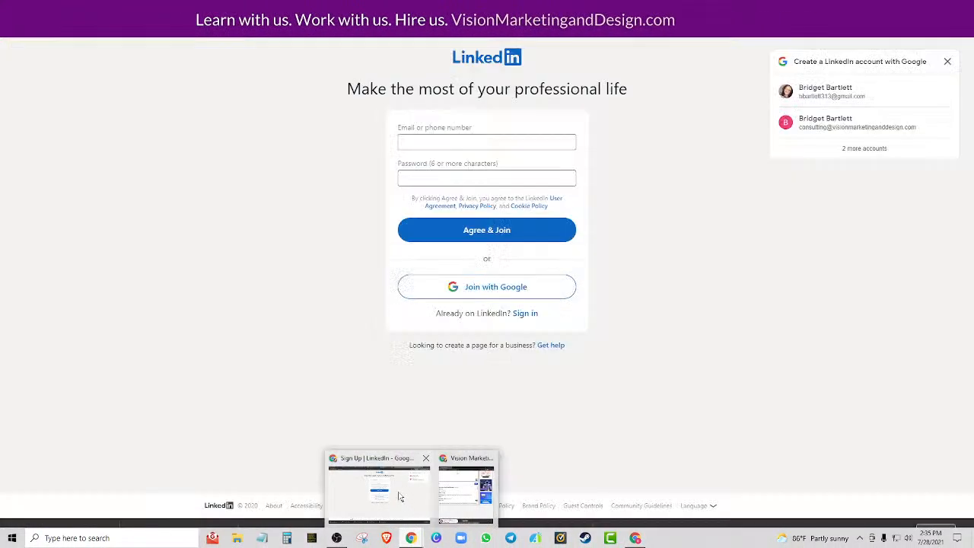
{"action": "left_click", "coordinate": [400, 497]}
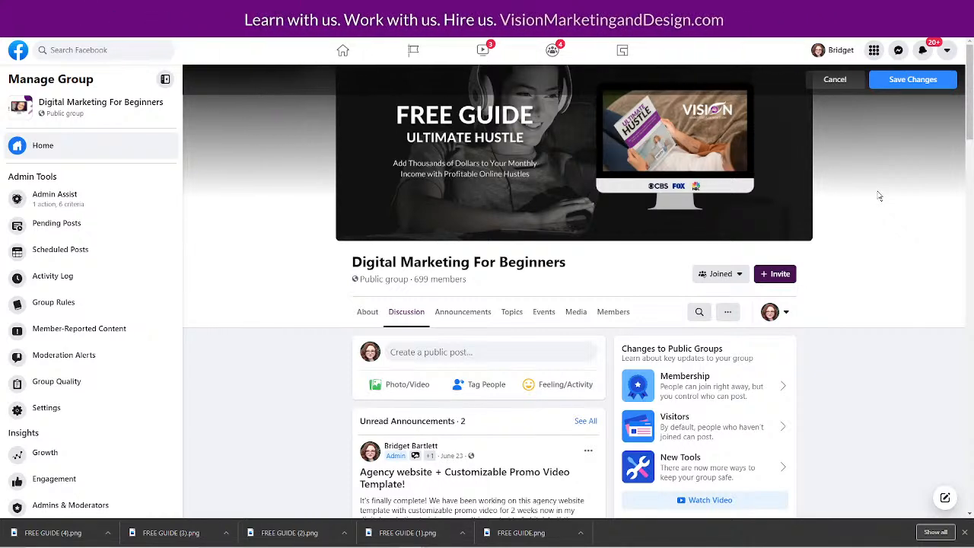
{"action": "left_click", "coordinate": [819, 51]}
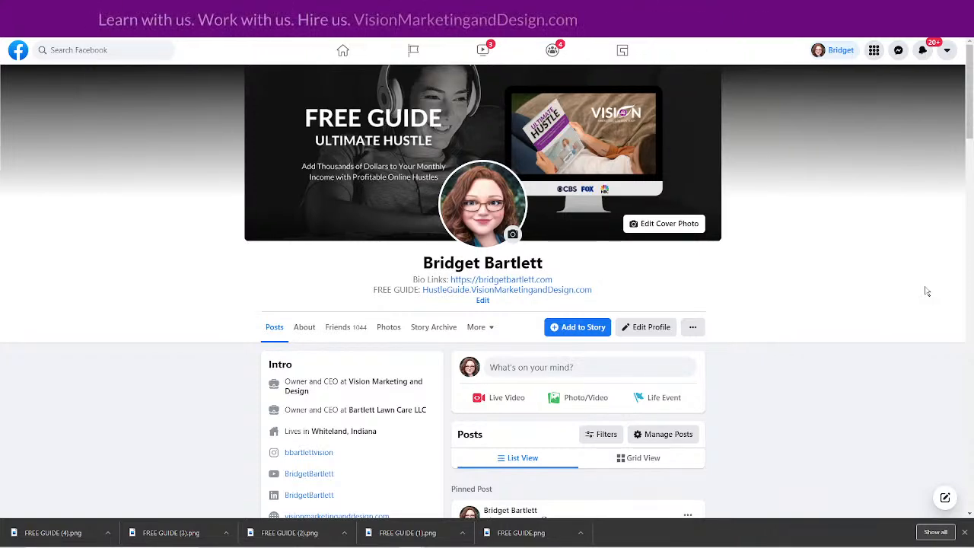
{"action": "left_click", "coordinate": [964, 533]}
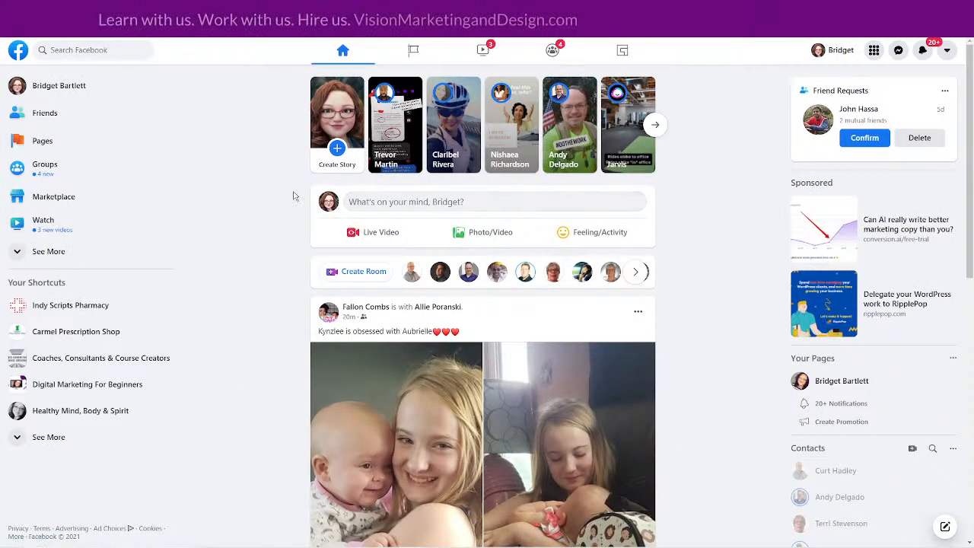
{"action": "scroll", "coordinate": [462, 338], "scroll_direction": "down", "scroll_amount": 3}
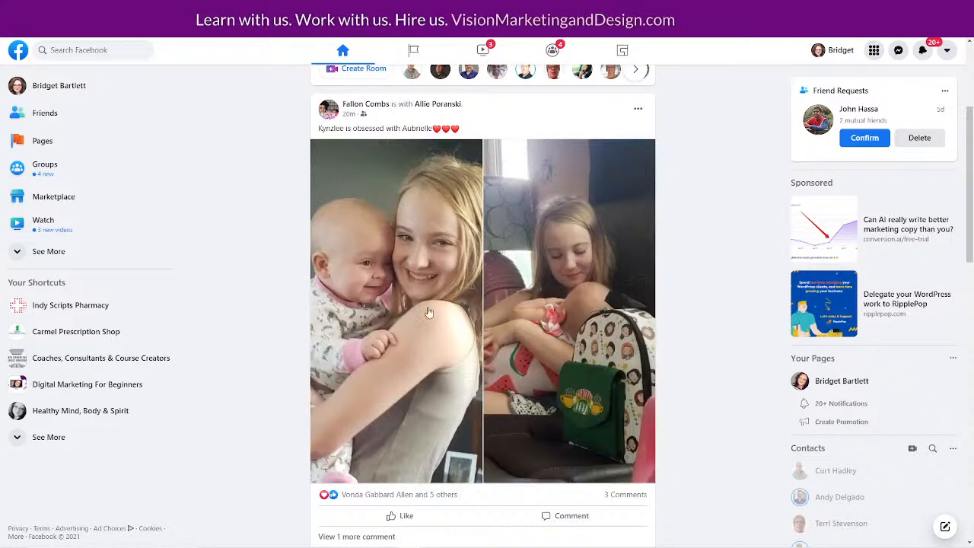
{"action": "scroll", "coordinate": [151, 96], "scroll_direction": "up", "scroll_amount": 3}
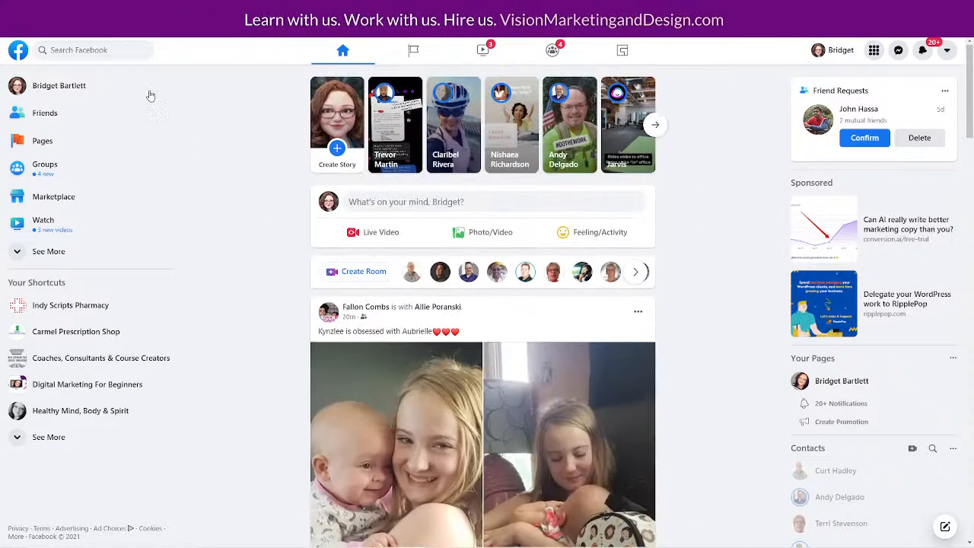
{"action": "left_click", "coordinate": [64, 50]}
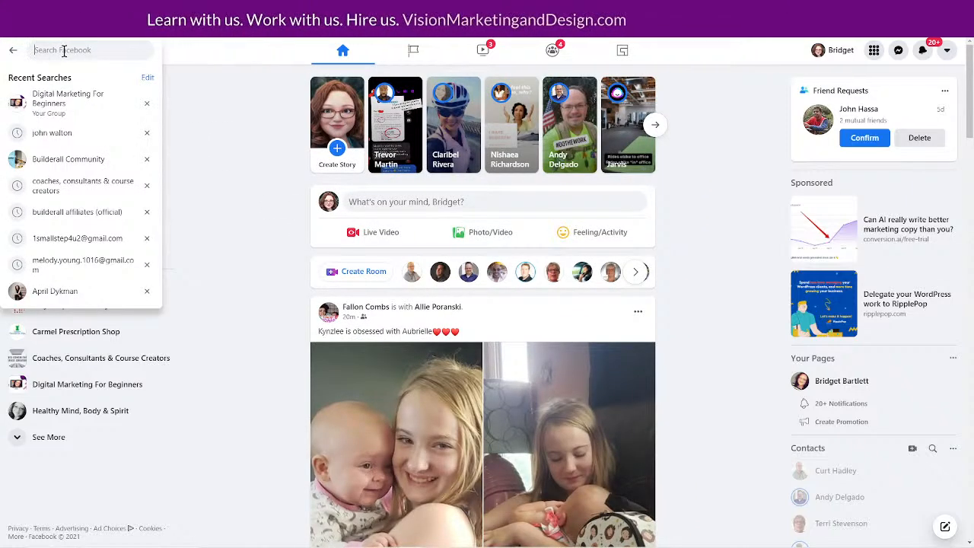
{"action": "left_click", "coordinate": [226, 80]}
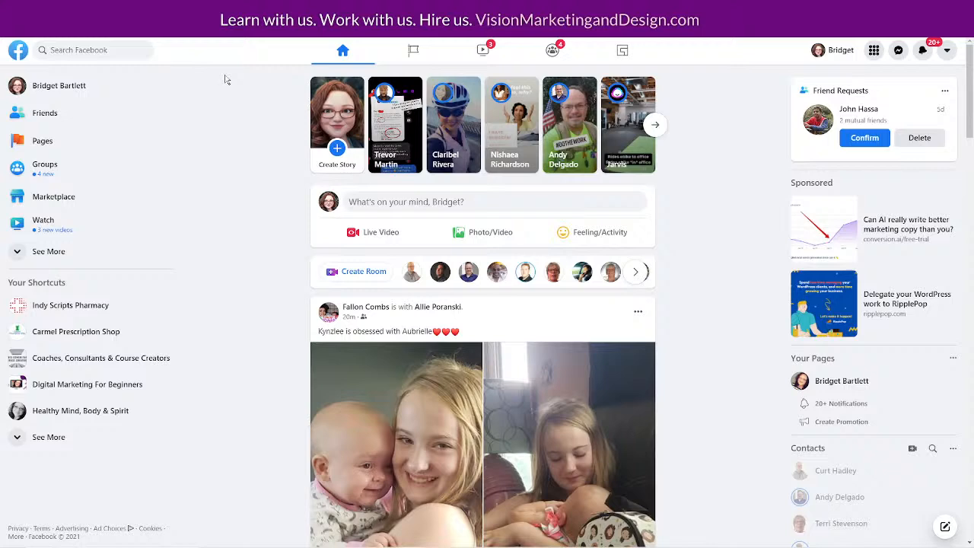
- Search Facebook for "builderall" and open the member list of the Builderall Community group
{"action": "left_click", "coordinate": [75, 50]}
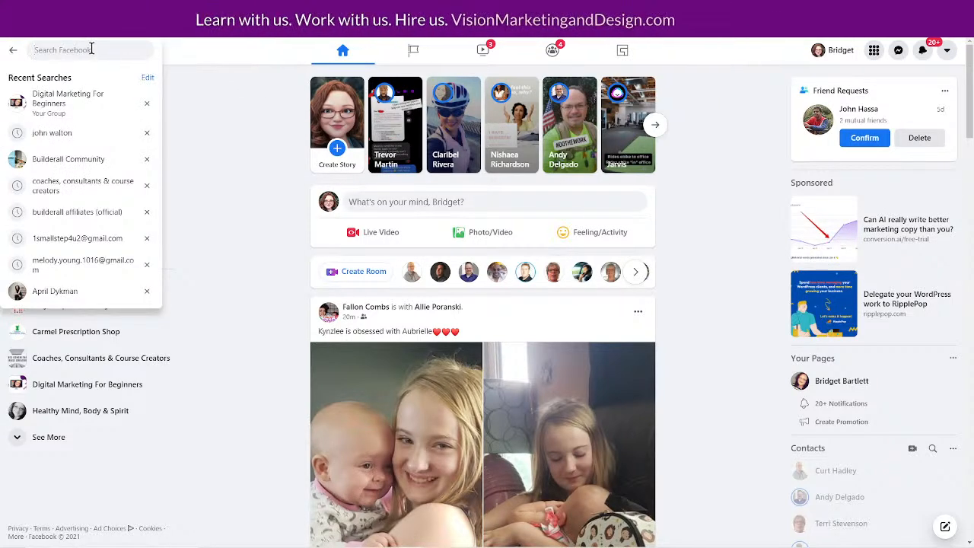
{"action": "type", "text": "builderall"}
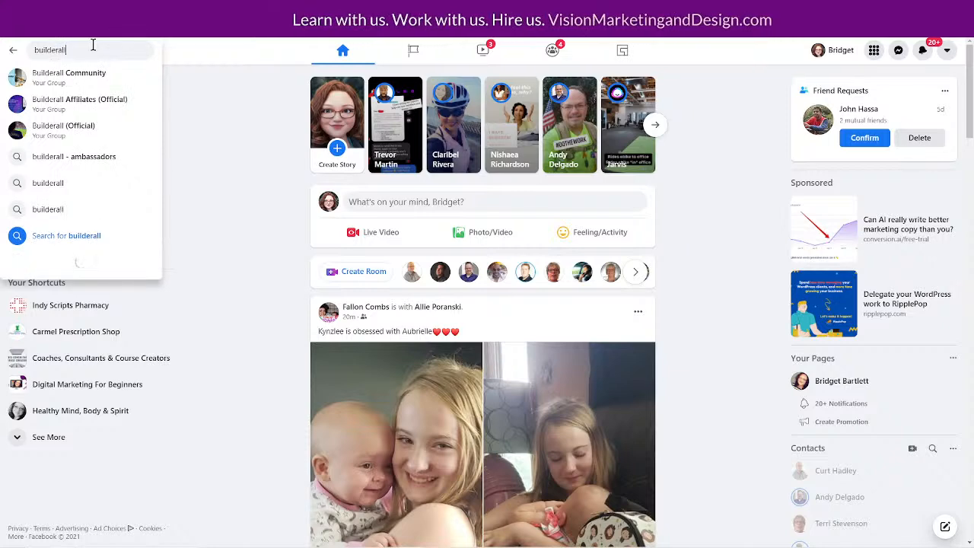
{"action": "key", "text": "Return"}
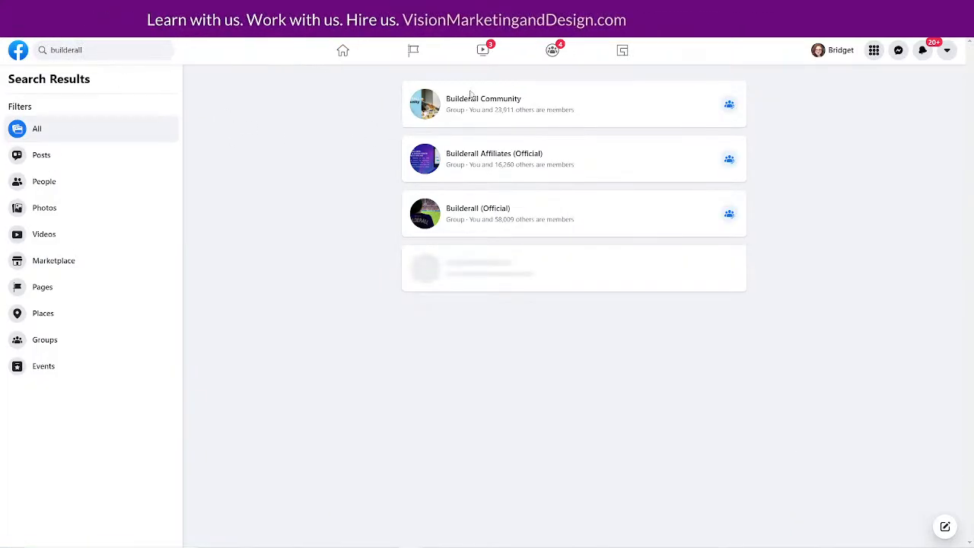
{"action": "mouse_move", "coordinate": [470, 104]}
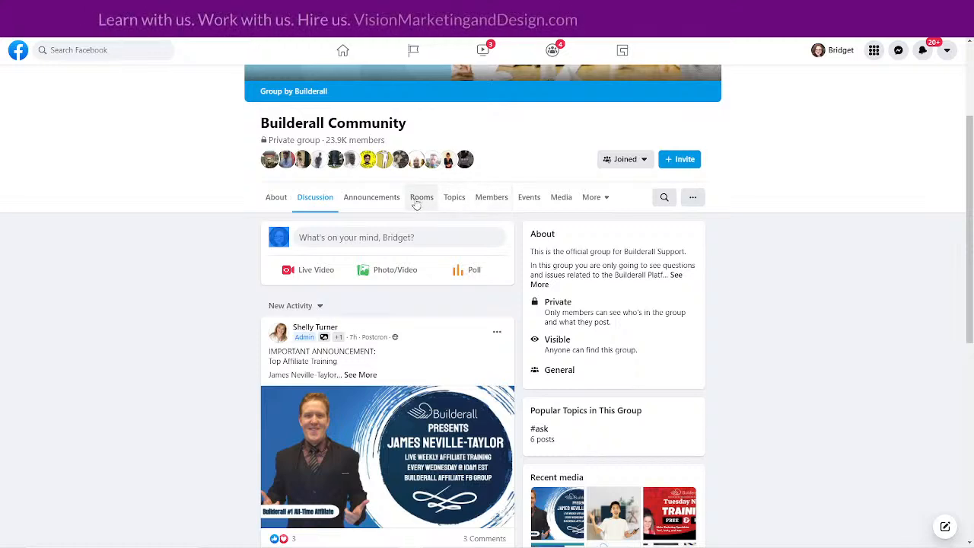
{"action": "left_click", "coordinate": [493, 200]}
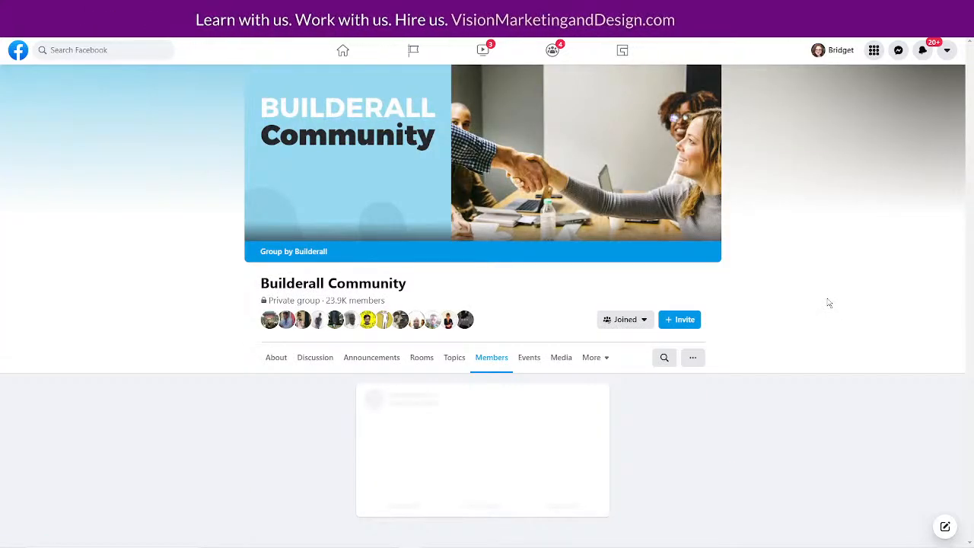
- Look through the Friend Connector Pro settings and its account options, then view the Builderall Community members
{"action": "scroll", "coordinate": [853, 297], "scroll_direction": "down", "scroll_amount": 2}
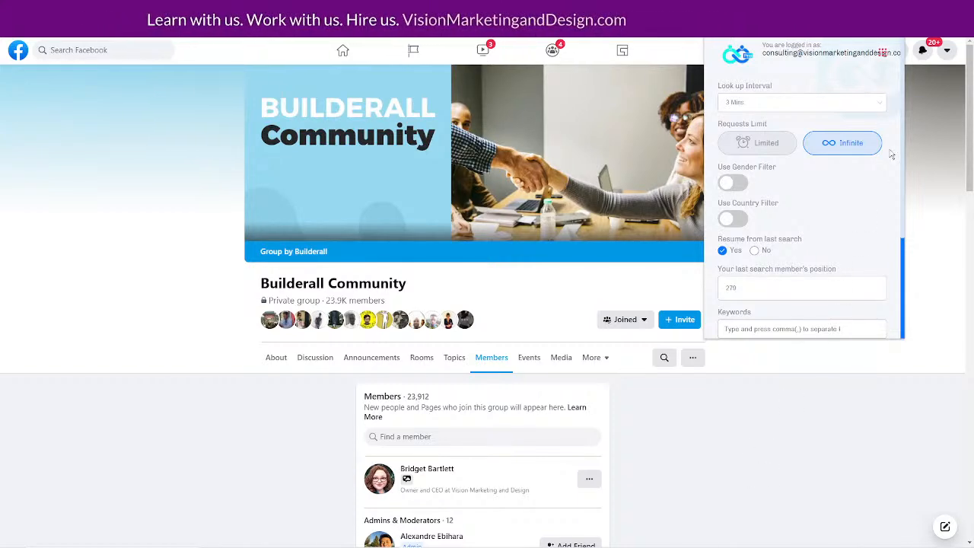
{"action": "left_click", "coordinate": [882, 54]}
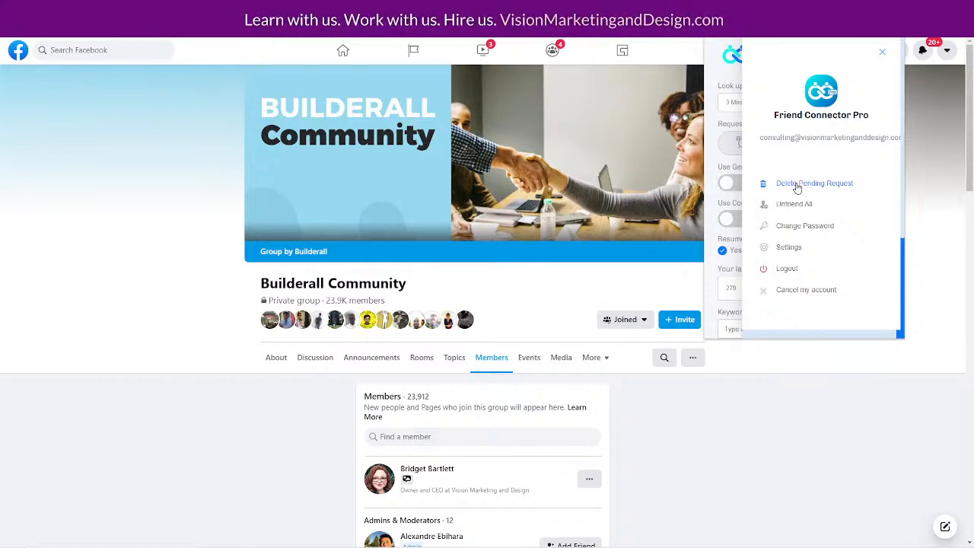
{"action": "left_click", "coordinate": [935, 168]}
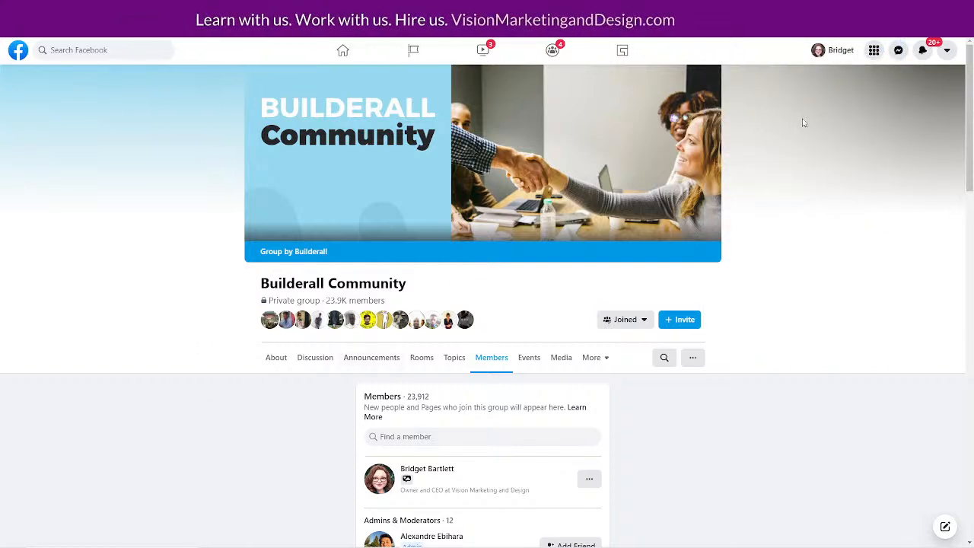
{"action": "scroll", "coordinate": [853, 270], "scroll_direction": "down", "scroll_amount": 2}
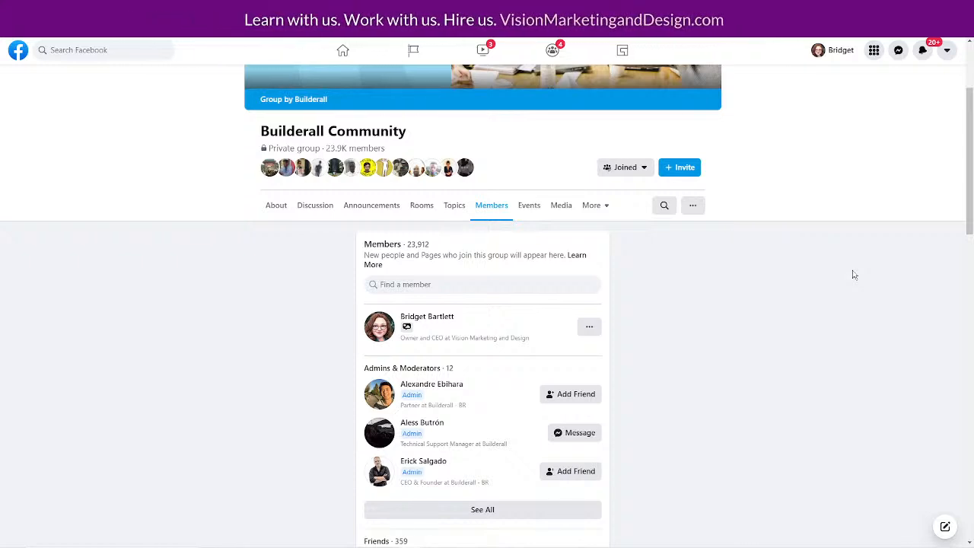
- Search Facebook for "vid iq" and open the member list of the vidIQ Creator's Group
{"action": "left_click", "coordinate": [95, 50]}
{"action": "type", "text": "vid"}
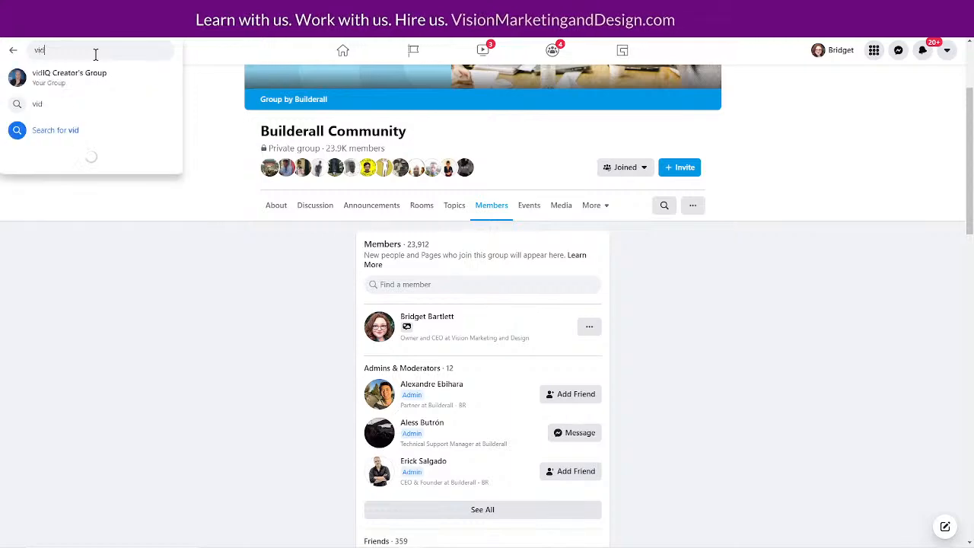
{"action": "type", "text": " iq"}
{"action": "key", "text": "Return"}
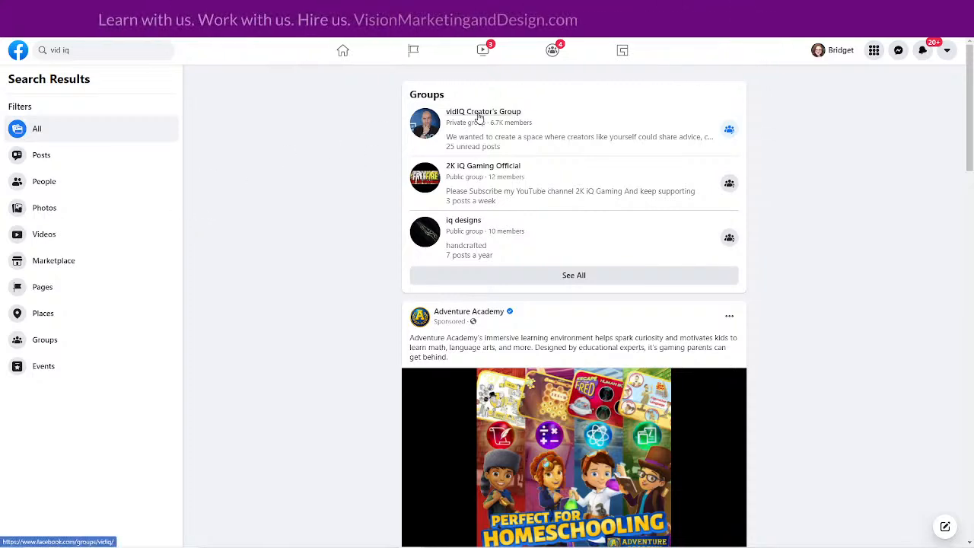
{"action": "mouse_move", "coordinate": [478, 114]}
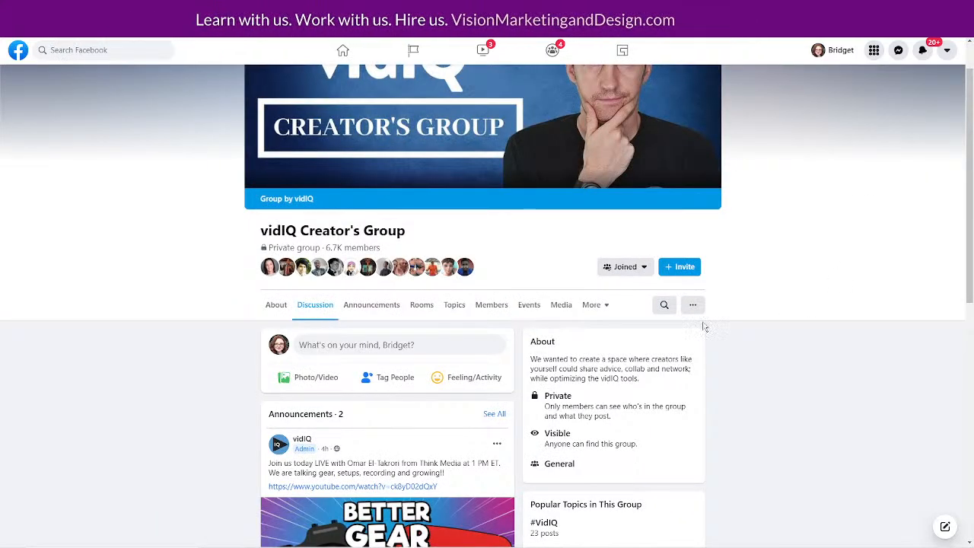
{"action": "left_click", "coordinate": [487, 305]}
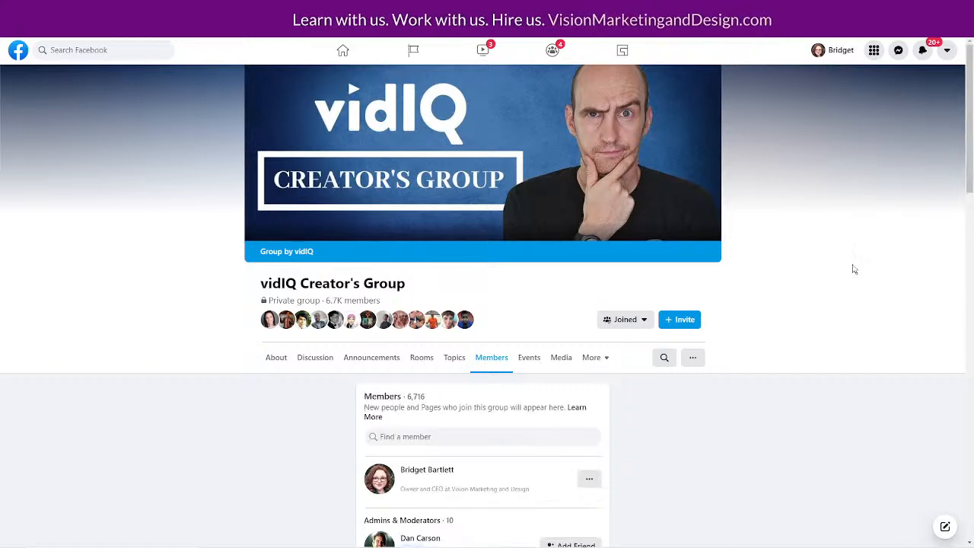
- Review the vidIQ Creator's Group member list, including the people who are new to the group
{"action": "scroll", "coordinate": [853, 268], "scroll_direction": "down", "scroll_amount": 4}
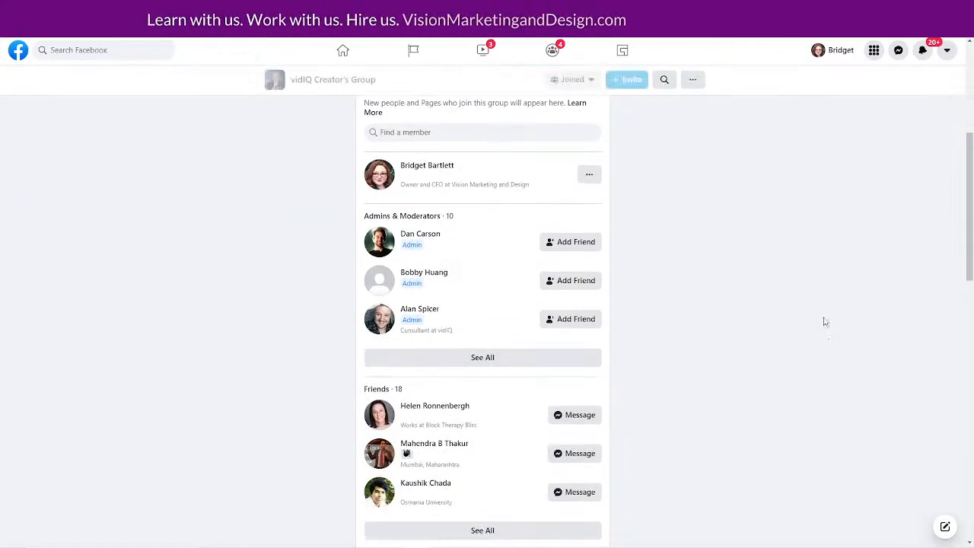
{"action": "scroll", "coordinate": [726, 330], "scroll_direction": "down", "scroll_amount": 10}
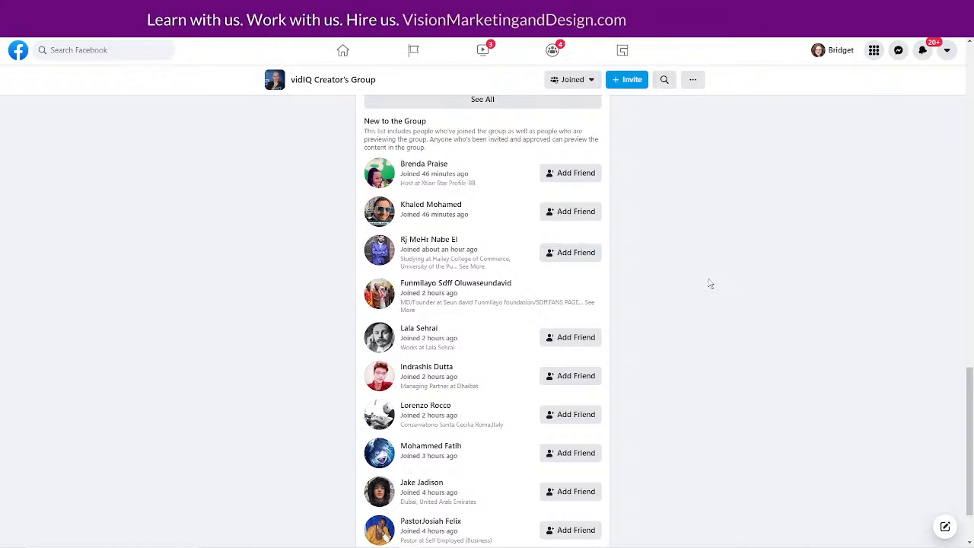
{"action": "scroll", "coordinate": [704, 265], "scroll_direction": "down", "scroll_amount": 1}
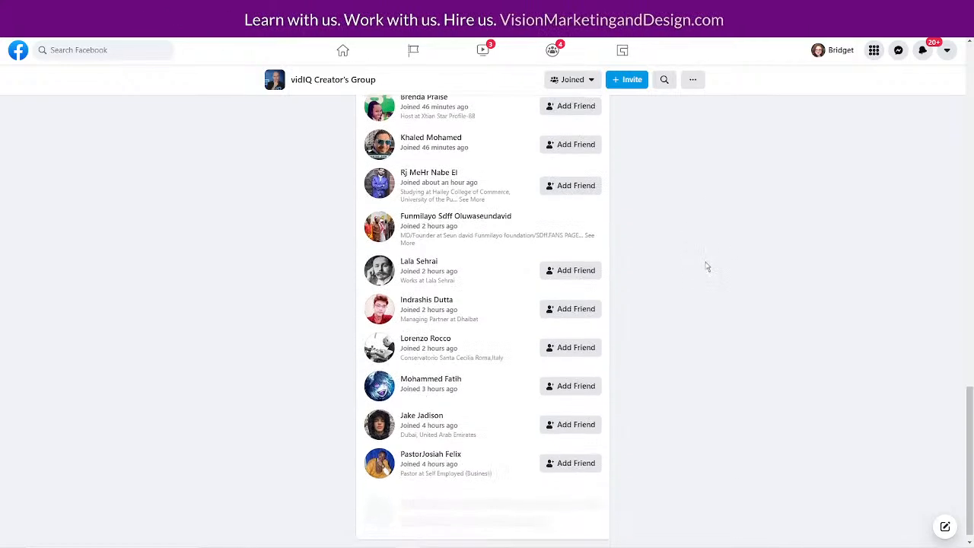
{"action": "scroll", "coordinate": [705, 266], "scroll_direction": "up", "scroll_amount": 2}
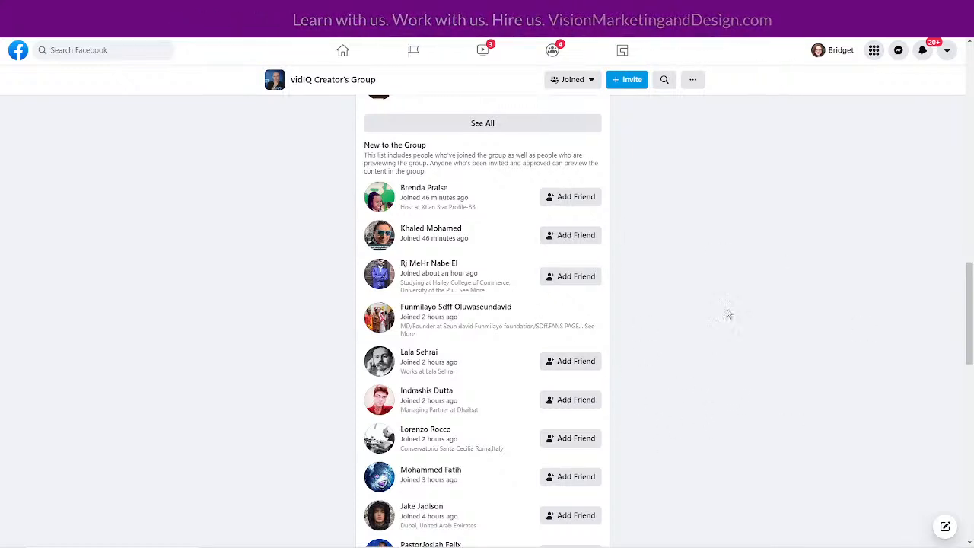
{"action": "scroll", "coordinate": [721, 360], "scroll_direction": "down", "scroll_amount": 2}
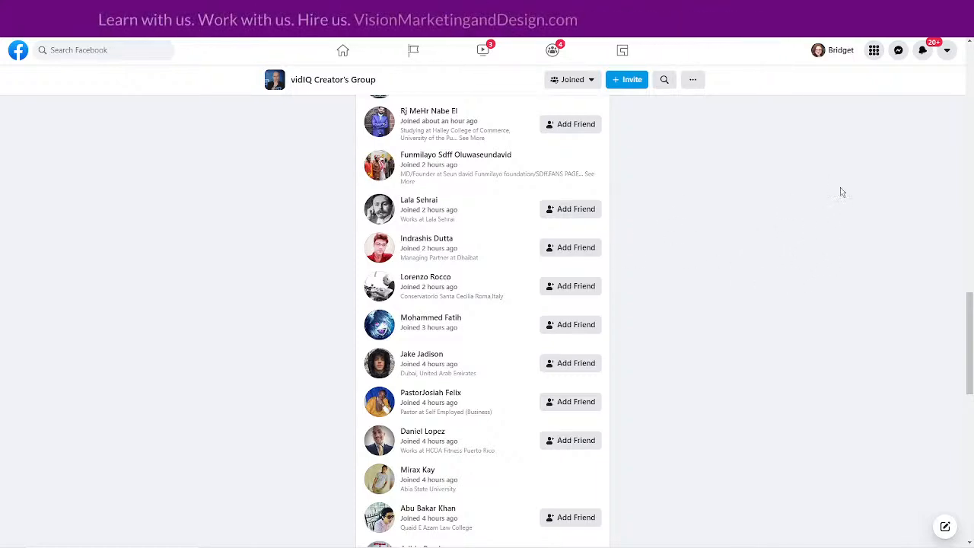
{"action": "scroll", "coordinate": [711, 267], "scroll_direction": "up", "scroll_amount": 10}
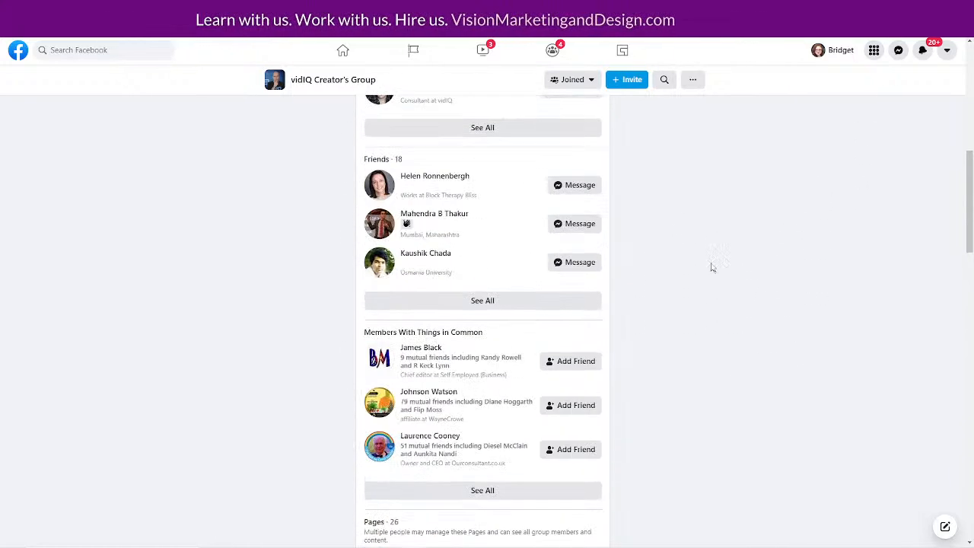
- Open Friend Connector Pro and examine its look up interval choices and account options
{"action": "left_click", "coordinate": [898, 28]}
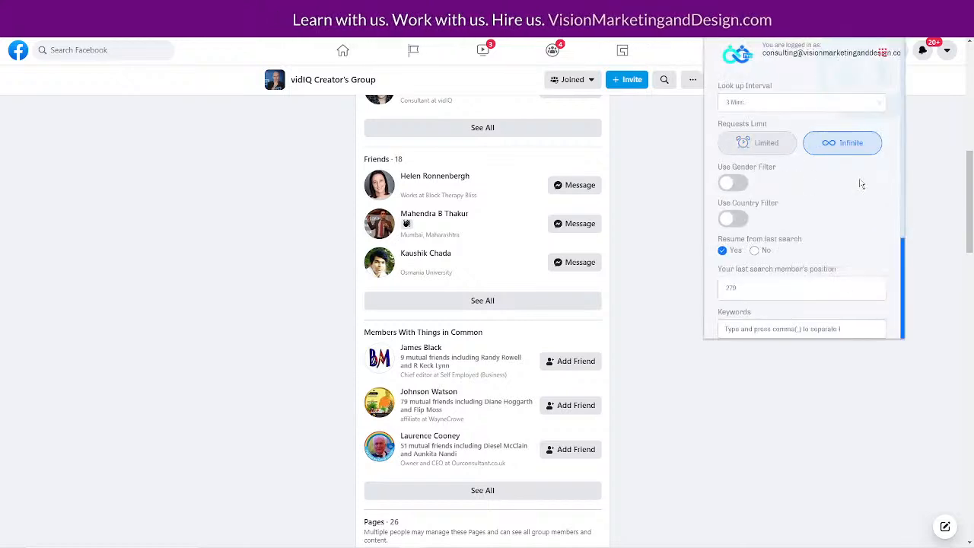
{"action": "left_click", "coordinate": [737, 105]}
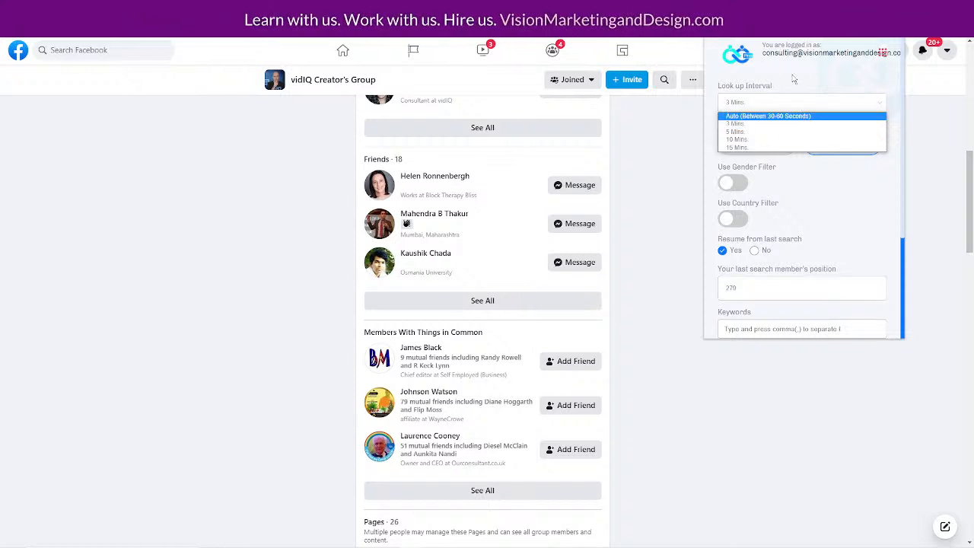
{"action": "left_click", "coordinate": [852, 210]}
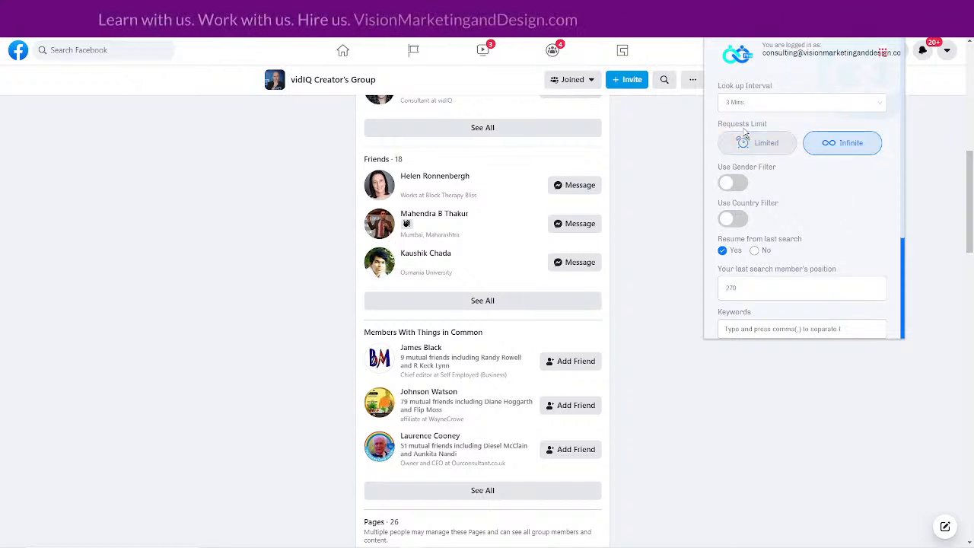
{"action": "left_click", "coordinate": [886, 57]}
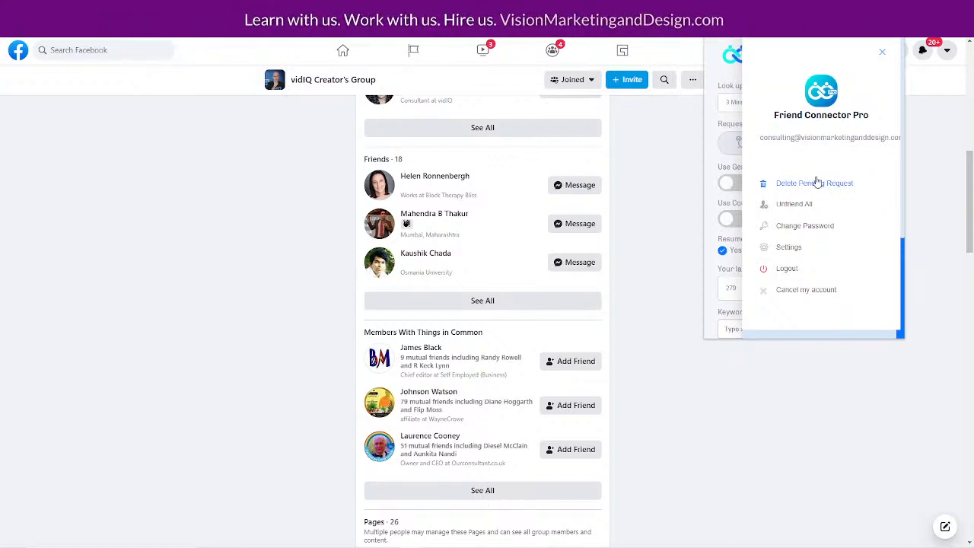
{"action": "left_click", "coordinate": [882, 57]}
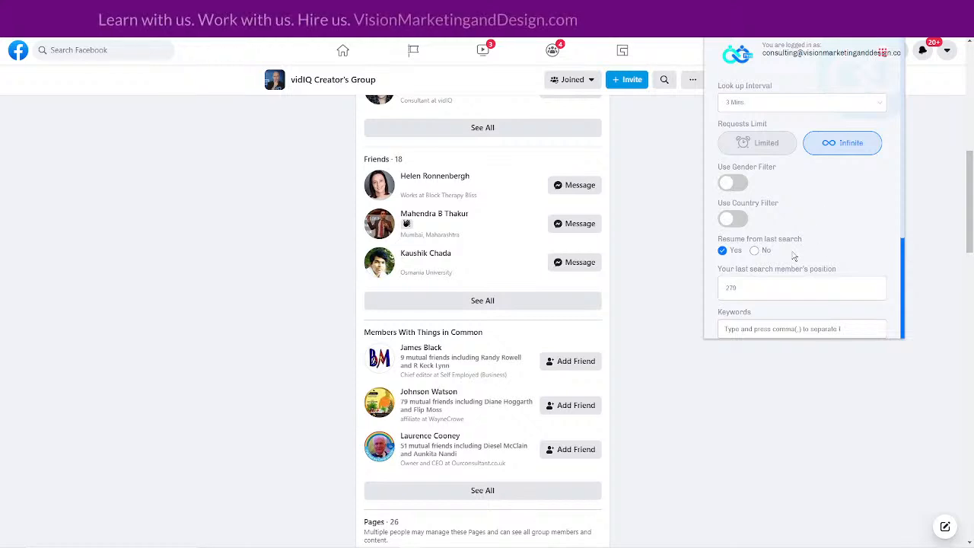
- Set Resume from last search to No in Friend Connector Pro and run it on the vidIQ Creator's Group members
{"action": "scroll", "coordinate": [807, 221], "scroll_direction": "down", "scroll_amount": 1}
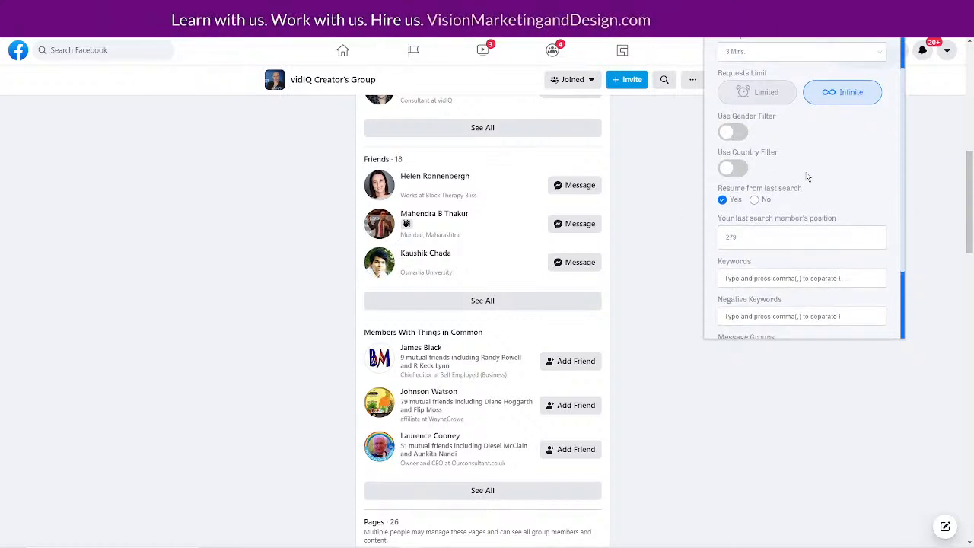
{"action": "left_click", "coordinate": [755, 201]}
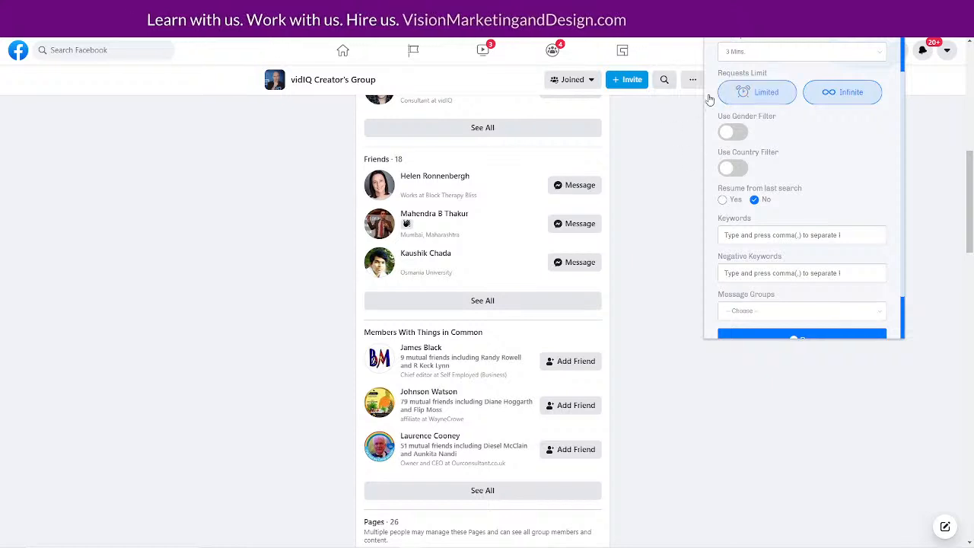
{"action": "scroll", "coordinate": [838, 261], "scroll_direction": "down", "scroll_amount": 1}
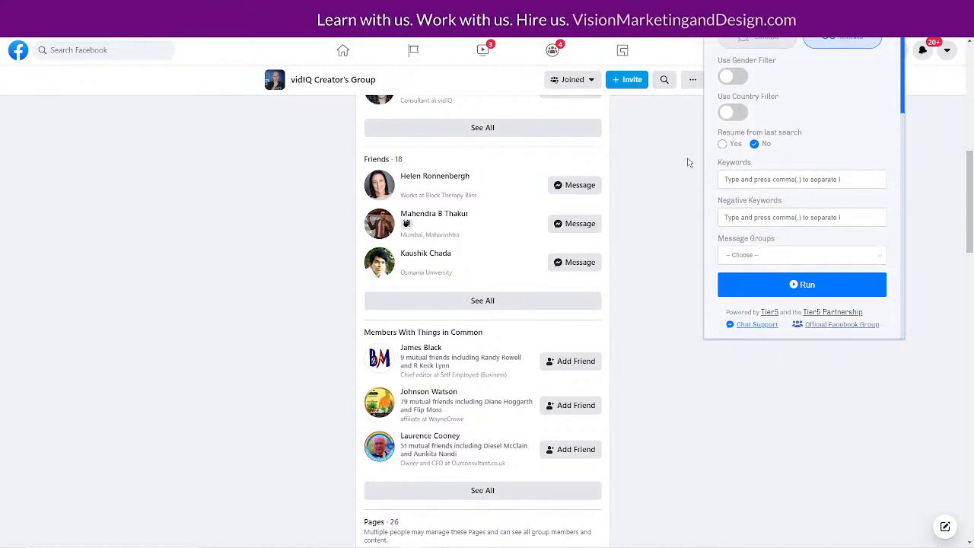
{"action": "left_click", "coordinate": [802, 256]}
{"action": "left_click", "coordinate": [795, 240]}
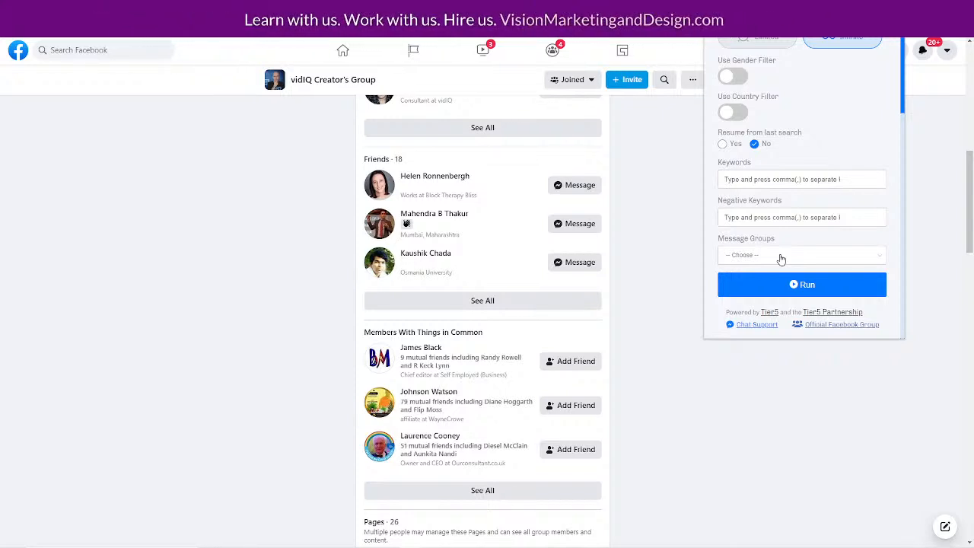
{"action": "left_click", "coordinate": [812, 284]}
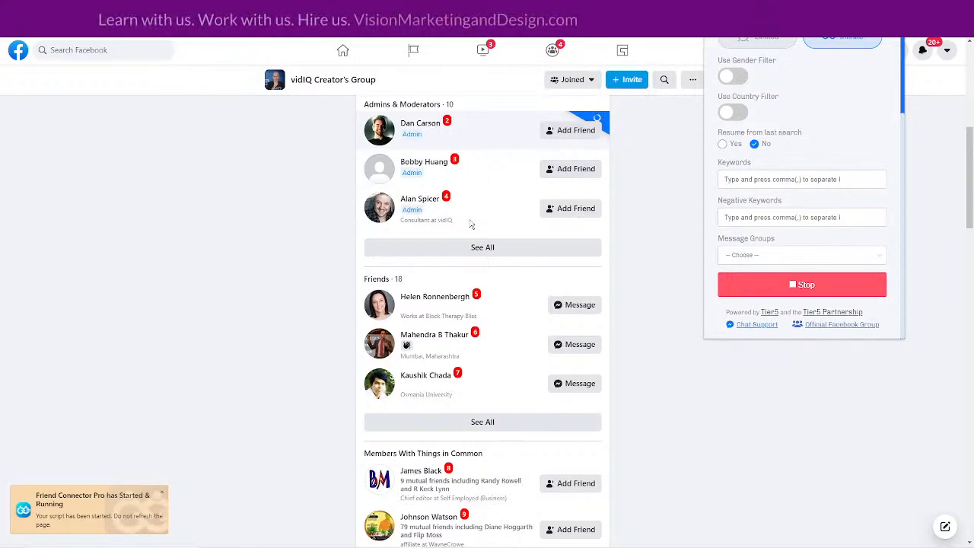
{"action": "scroll", "coordinate": [483, 357], "scroll_direction": "down", "scroll_amount": 15}
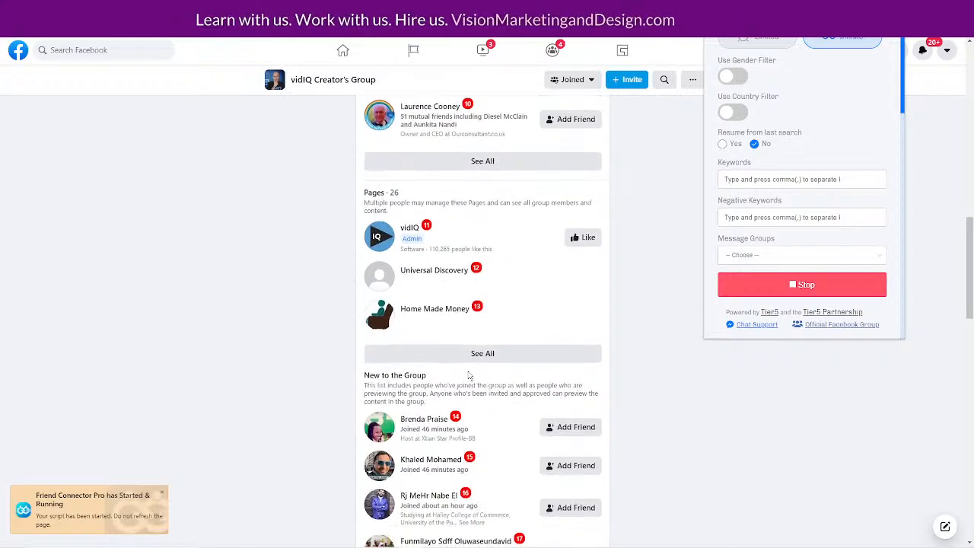
{"action": "scroll", "coordinate": [495, 377], "scroll_direction": "down", "scroll_amount": 2}
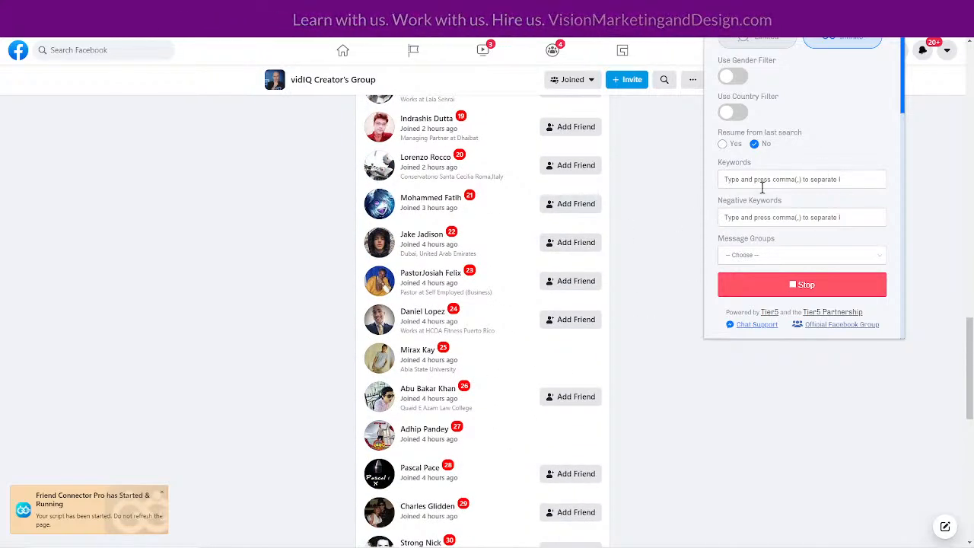
- Review the Friend Connector Pro settings and the vidIQ Creator's Group member list during the run
{"action": "scroll", "coordinate": [822, 137], "scroll_direction": "up", "scroll_amount": 3}
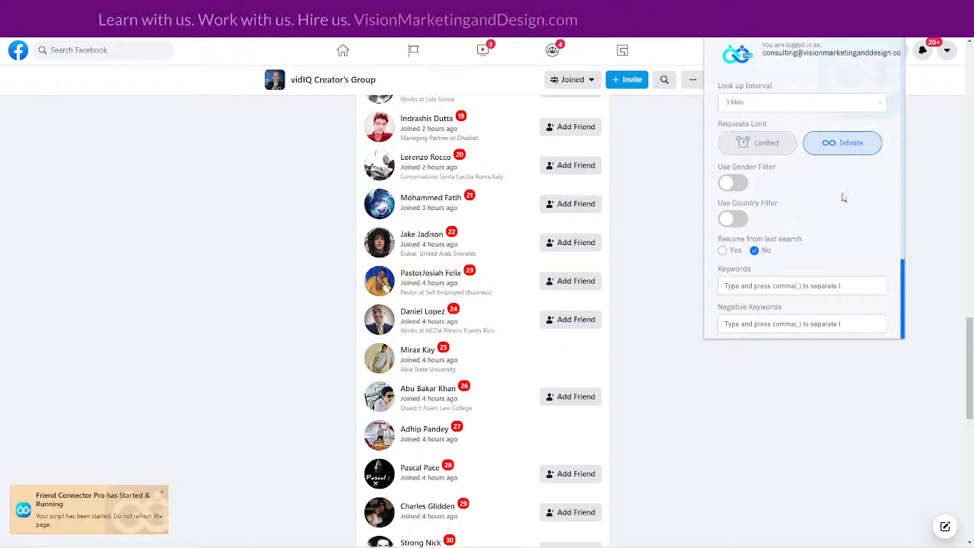
{"action": "scroll", "coordinate": [658, 367], "scroll_direction": "down", "scroll_amount": 4}
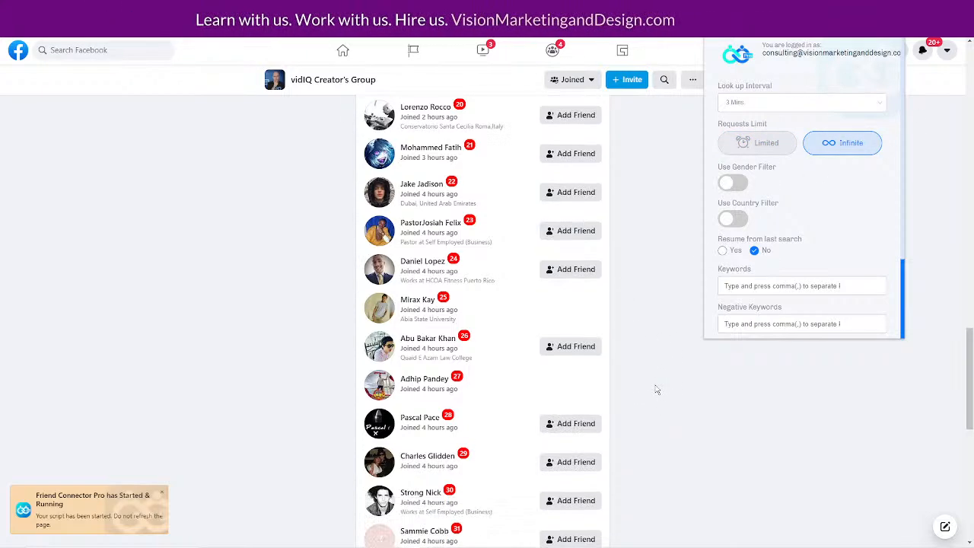
{"action": "scroll", "coordinate": [658, 367], "scroll_direction": "down", "scroll_amount": 9}
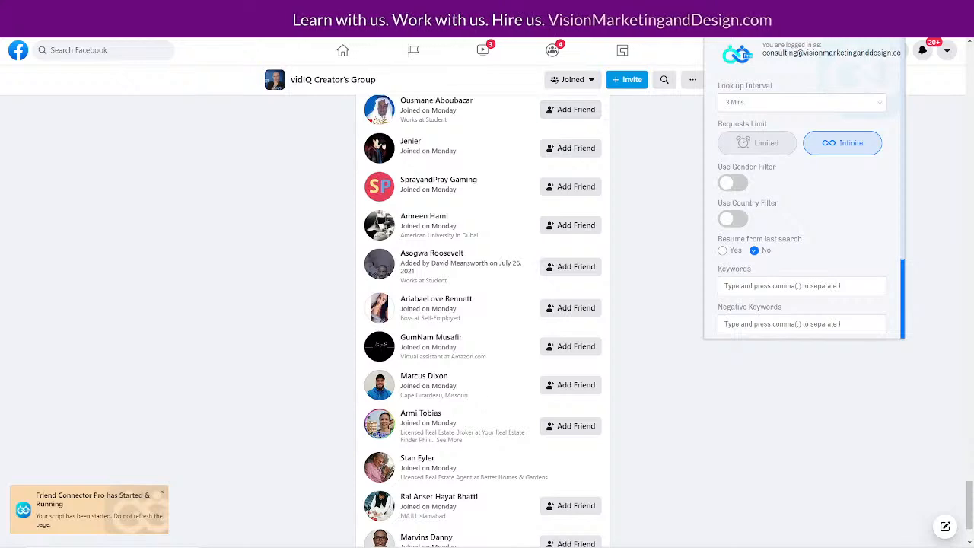
- Move the vidIQ Creator's Group tab into its own browser window, then minimize and restore that window
{"action": "left_click_drag", "start_coordinate": [171, 12], "coordinate": [308, 214]}
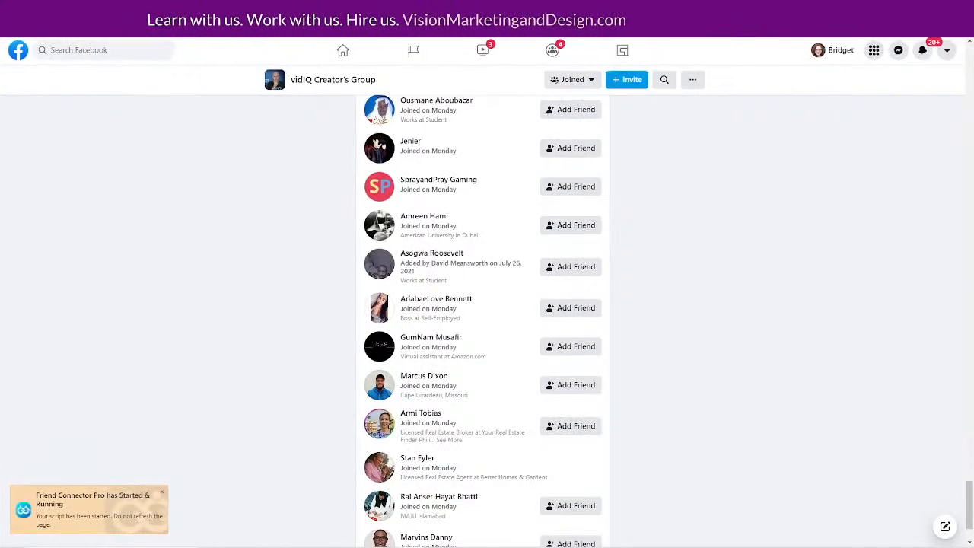
{"action": "left_click", "coordinate": [916, 9]}
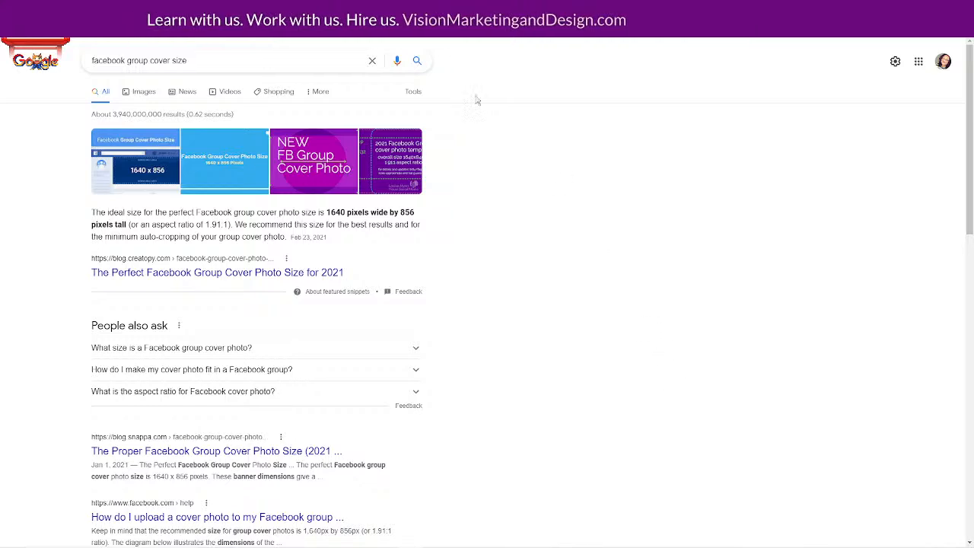
{"action": "mouse_move", "coordinate": [472, 546]}
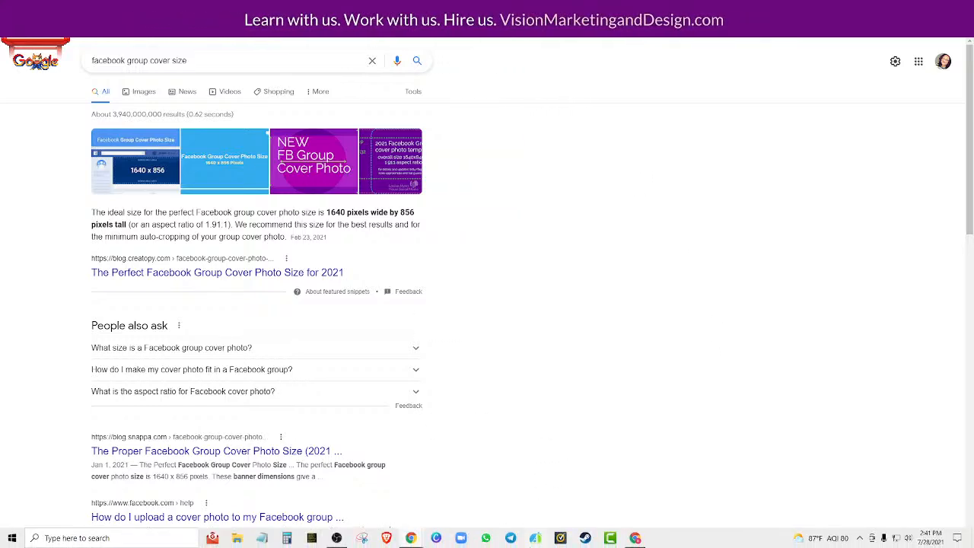
{"action": "mouse_move", "coordinate": [411, 541]}
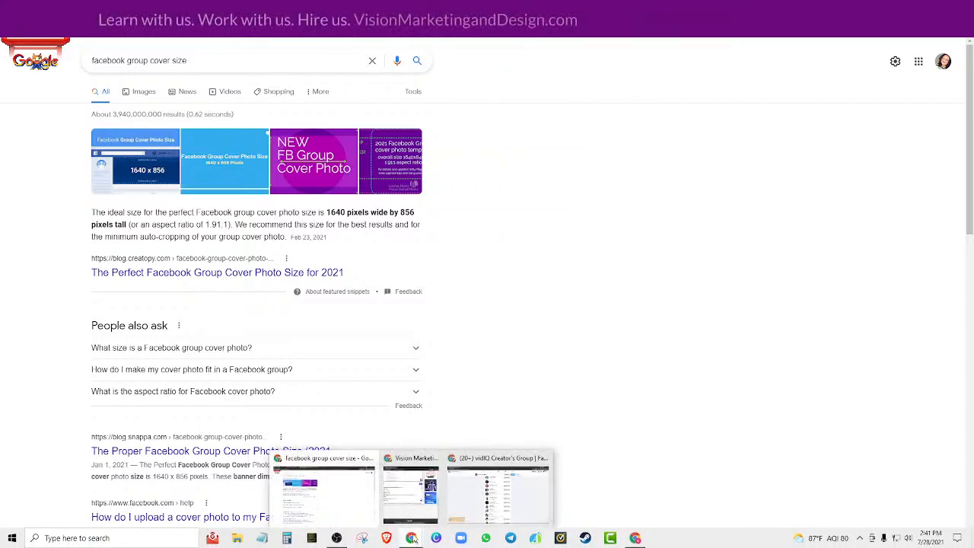
{"action": "left_click", "coordinate": [454, 504]}
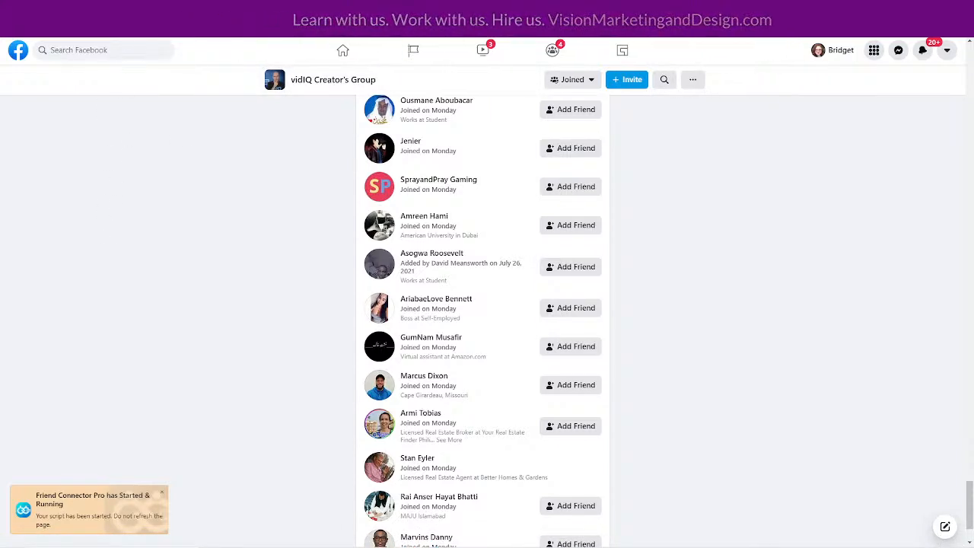
- Open the bookmarked Facebook timeline in a new tab and review the profile with its FREE GUIDE cover and link
{"action": "left_click", "coordinate": [125, 40]}
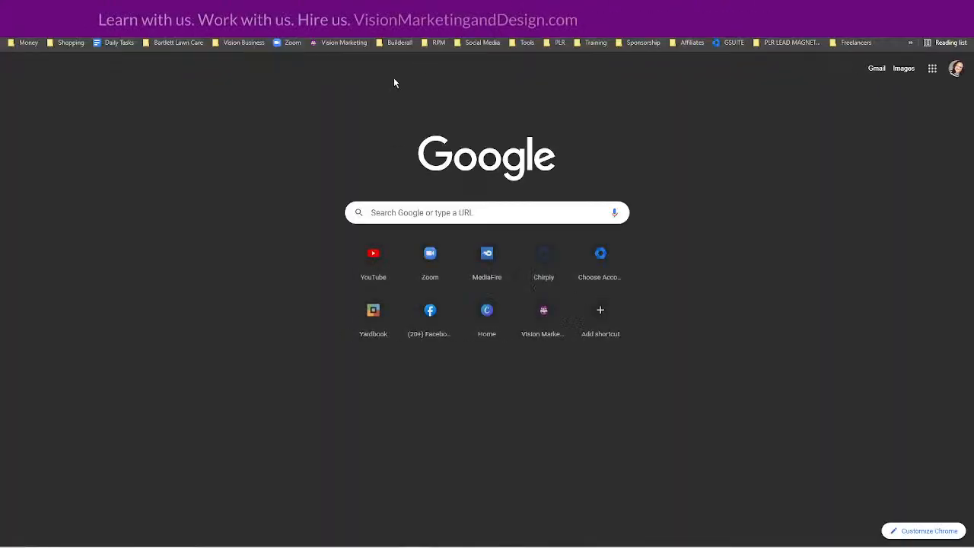
{"action": "left_click", "coordinate": [478, 43]}
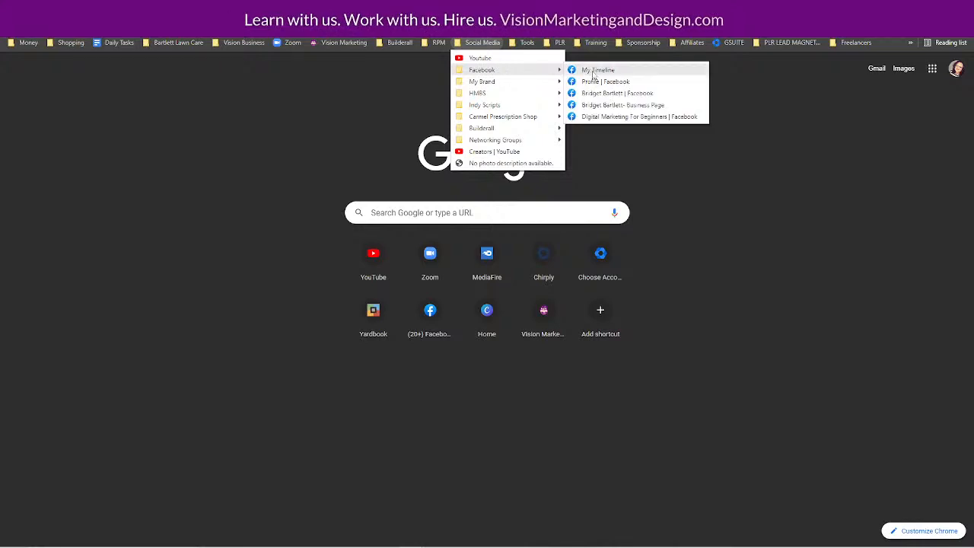
{"action": "left_click", "coordinate": [600, 80]}
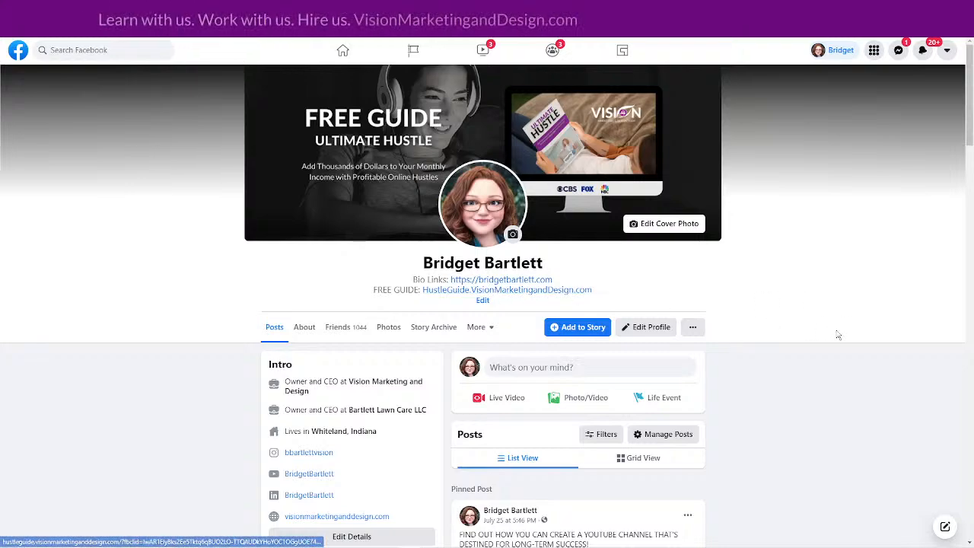
{"action": "scroll", "coordinate": [472, 272], "scroll_direction": "down", "scroll_amount": 5}
{"action": "scroll", "coordinate": [774, 296], "scroll_direction": "up", "scroll_amount": 5}
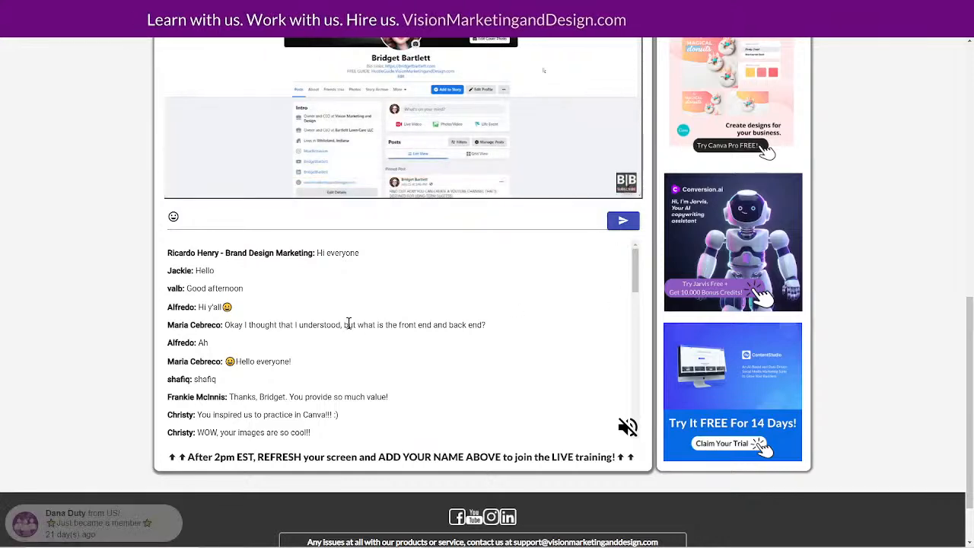
- Review the chat and live stream on the Vision Marketing and Design live training page, returning to its header
{"action": "scroll", "coordinate": [870, 200], "scroll_direction": "up", "scroll_amount": 3}
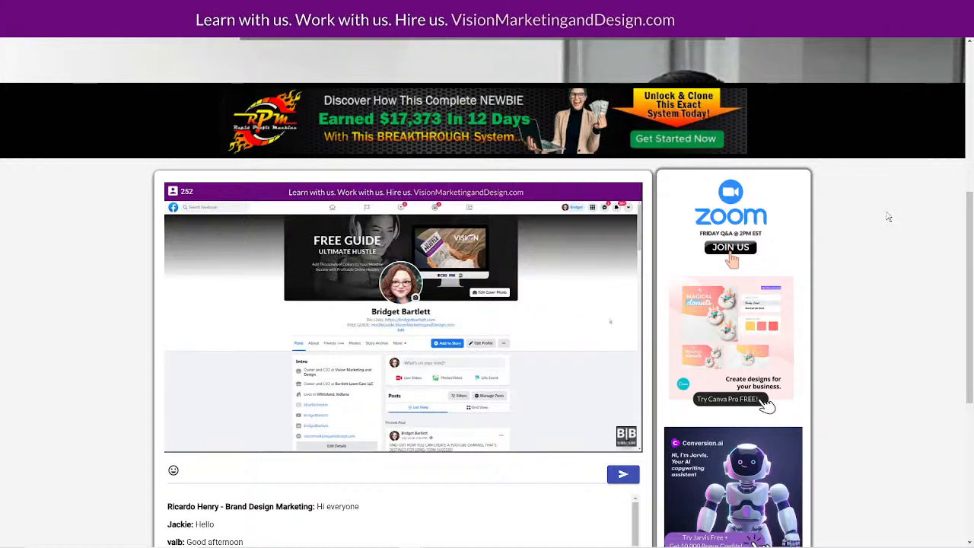
{"action": "scroll", "coordinate": [890, 219], "scroll_direction": "down", "scroll_amount": 1}
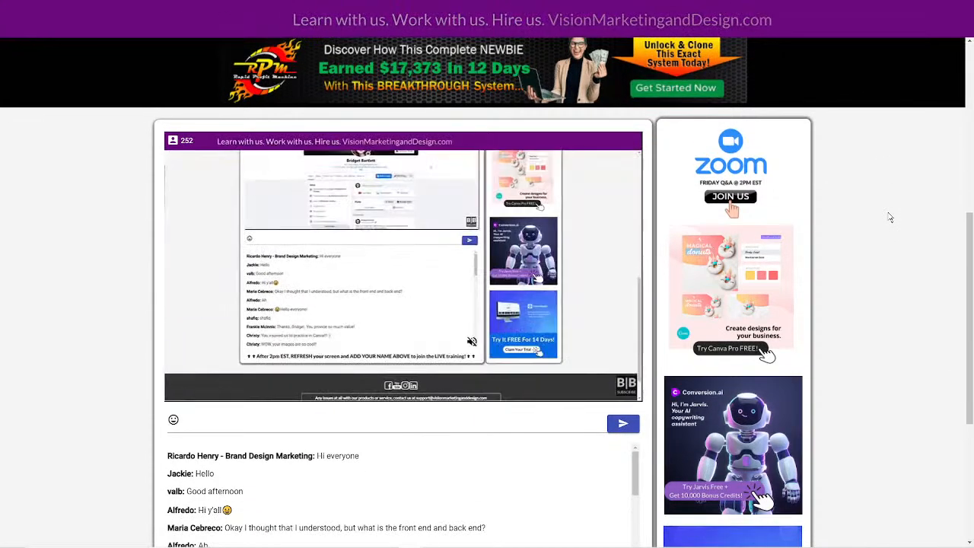
{"action": "scroll", "coordinate": [891, 220], "scroll_direction": "up", "scroll_amount": 5}
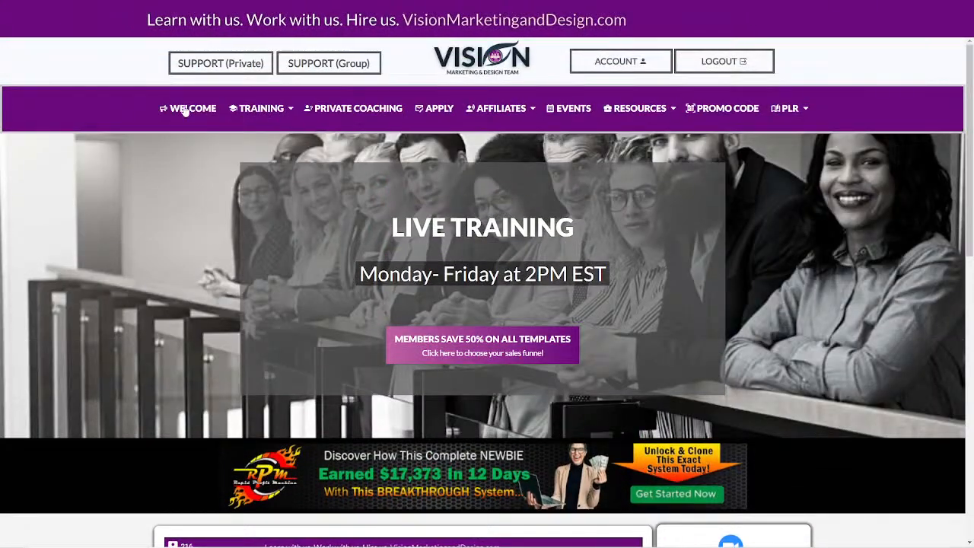